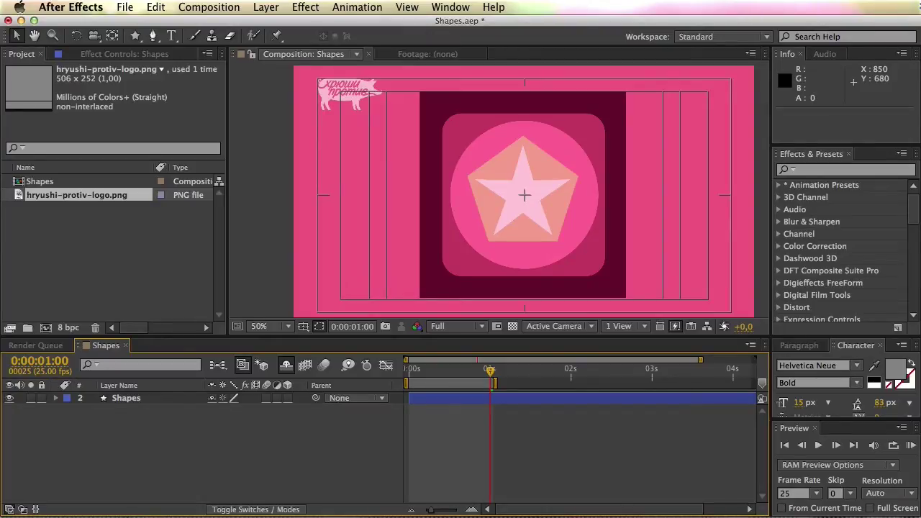
- Create a new composition with the HDV/HDTV 720 25 preset, 5 seconds long, with a Medium Magenta-Red background
key(super+Tab)
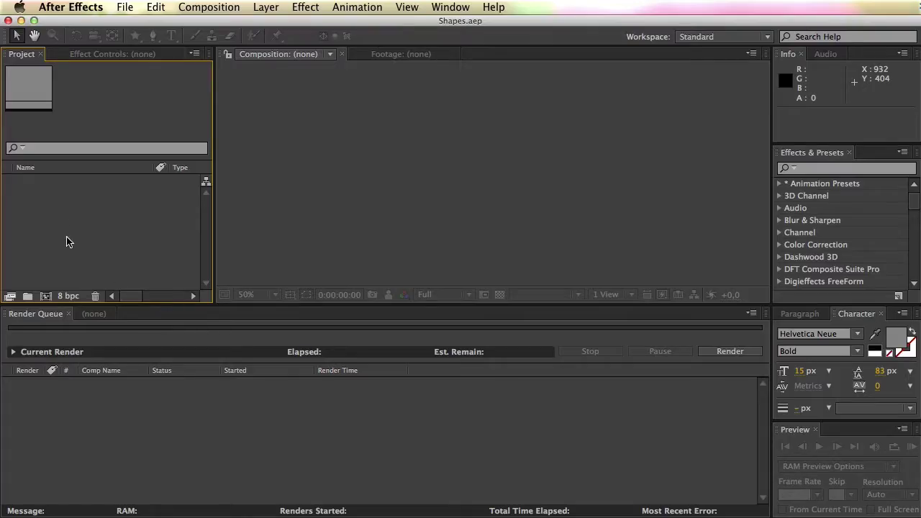
click(210, 6)
click(226, 23)
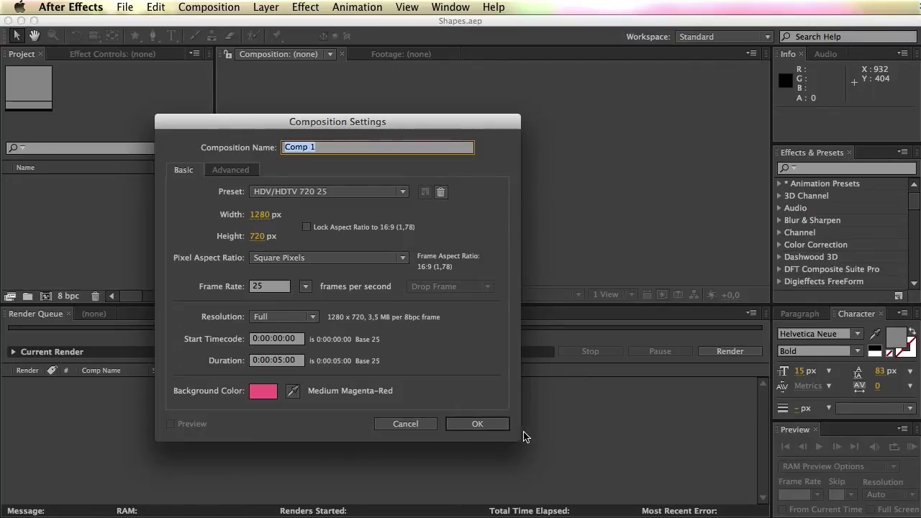
click(494, 427)
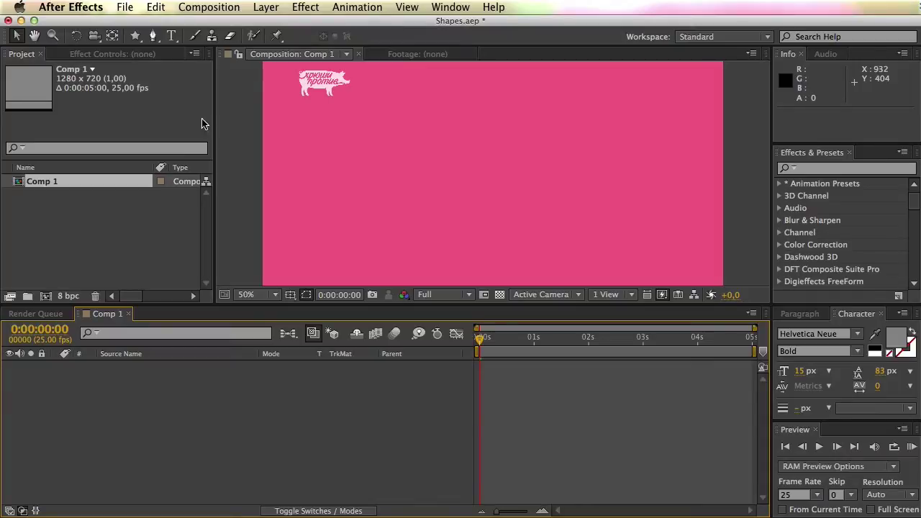
- Rename the composition as Shapes in its settings
click(209, 6)
click(227, 46)
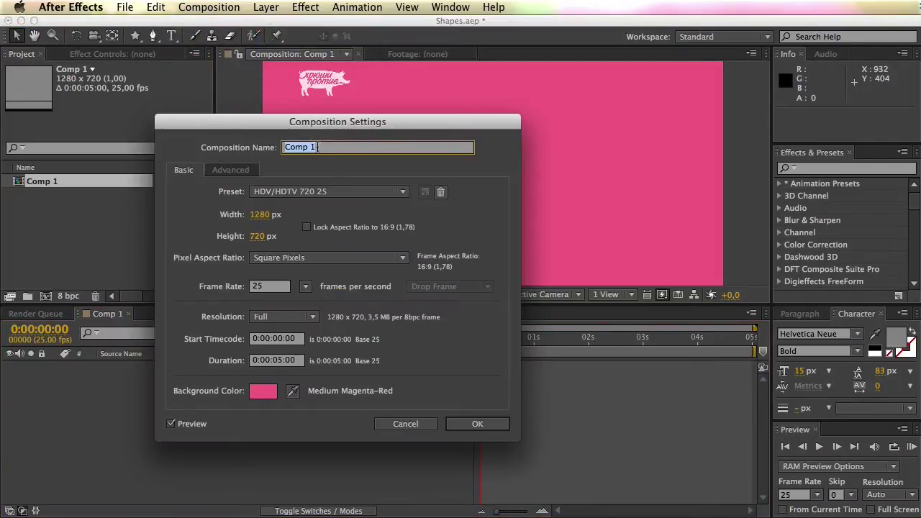
key(shift)
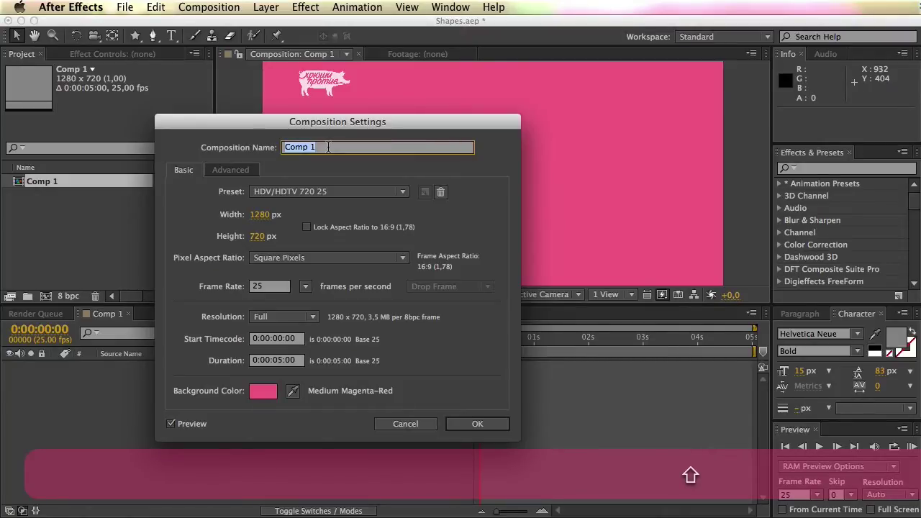
text(Shapes)
key(Return)
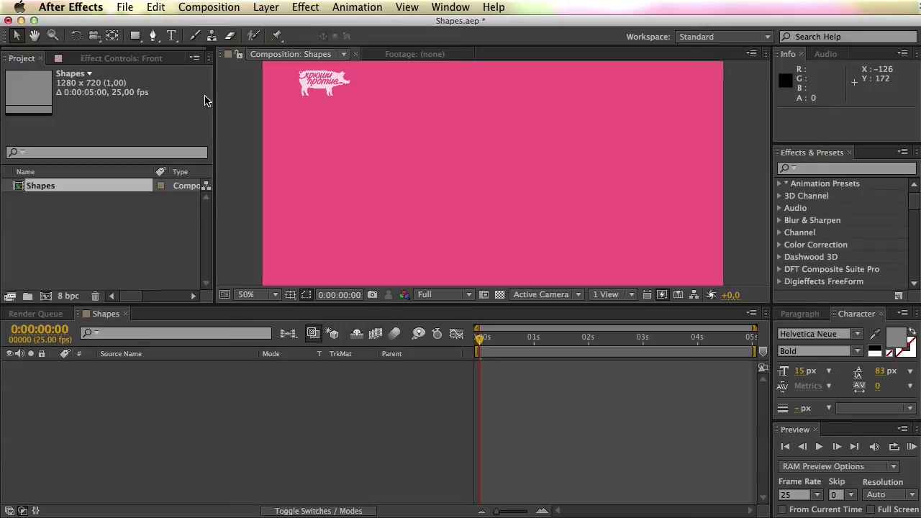
- Choose the Rectangle Tool and turn on the Title/Action Safe overlay for the composition view
click(135, 36)
click(136, 38)
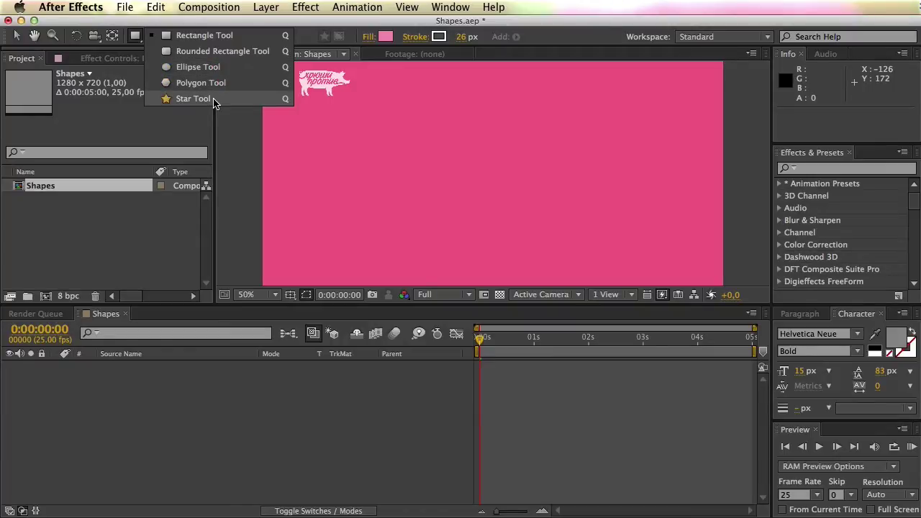
click(175, 36)
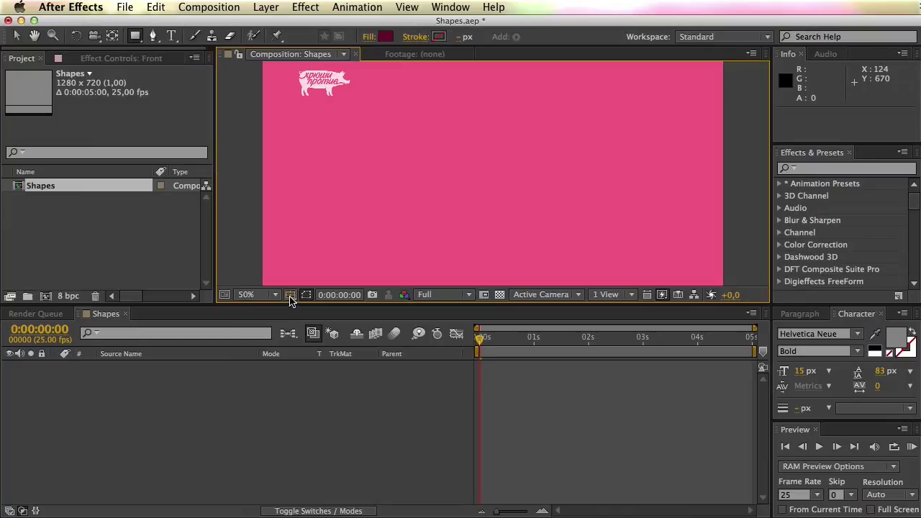
click(290, 296)
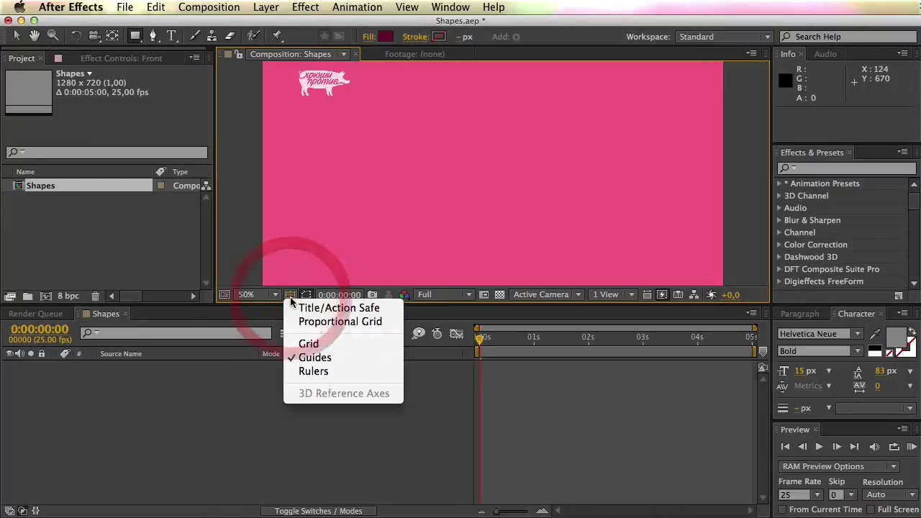
click(327, 310)
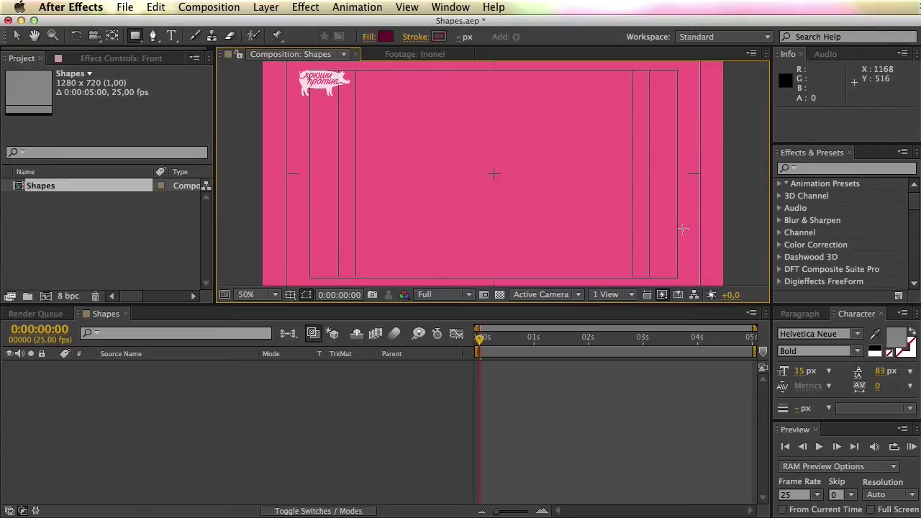
- Try drawing a square from a corner and moving it while drawing, and undo it
key(super+z)
mouse_move(376, 86)
mouse_down()
mouse_move(537, 209)
mouse_move(592, 211)
mouse_move(623, 261)
mouse_move(589, 261)
mouse_move(456, 200)
mouse_move(437, 180)
mouse_move(458, 191)
mouse_move(569, 196)
mouse_move(573, 234)
mouse_move(604, 244)
mouse_move(471, 179)
mouse_move(440, 147)
mouse_move(521, 216)
mouse_move(534, 176)
mouse_up()
key(shift)
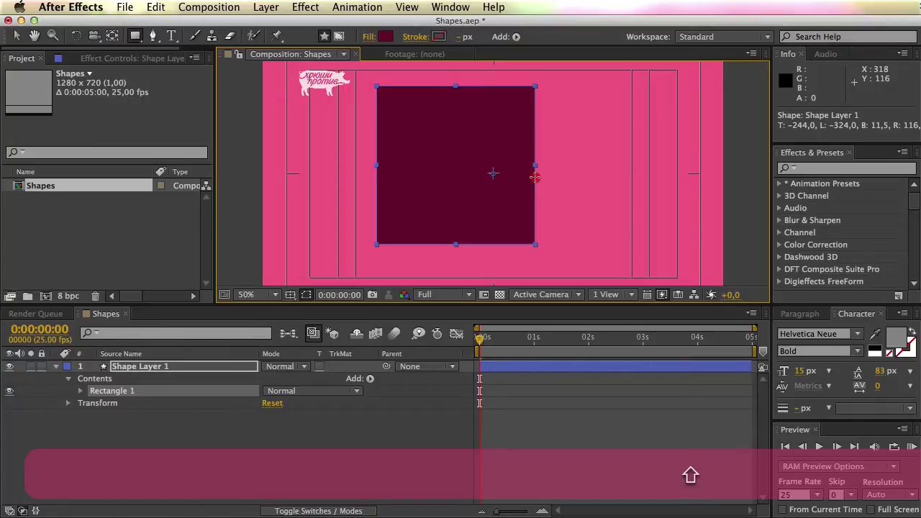
key(super)
mouse_move(535, 176)
mouse_down()
mouse_move(376, 103)
mouse_move(432, 130)
mouse_move(392, 114)
mouse_move(455, 165)
mouse_up()
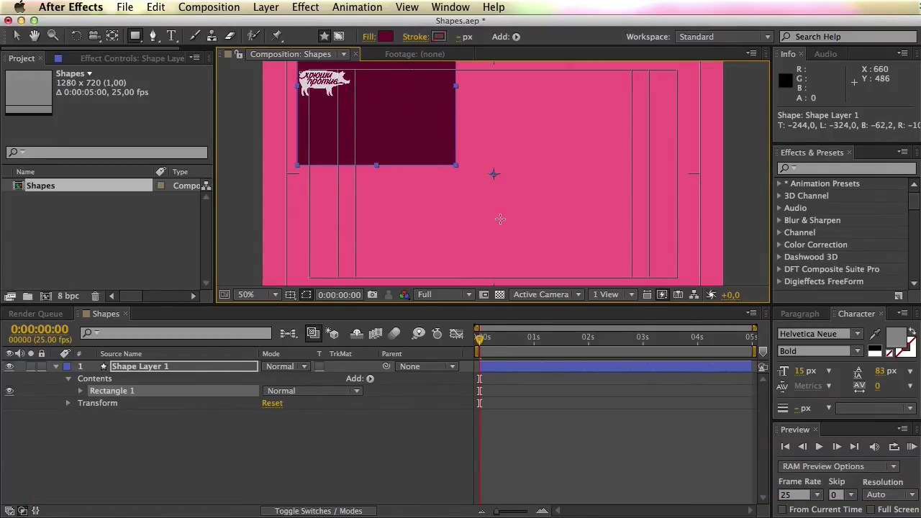
key(super+z)
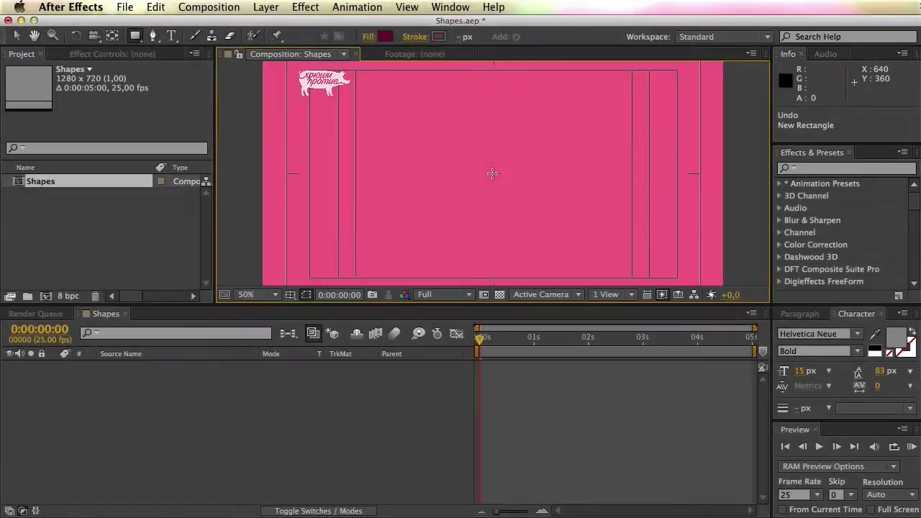
- Draw a dark square of about 573 px outward from the composition's center and rename its layer as Shapes
drag(492, 173, 600, 230)
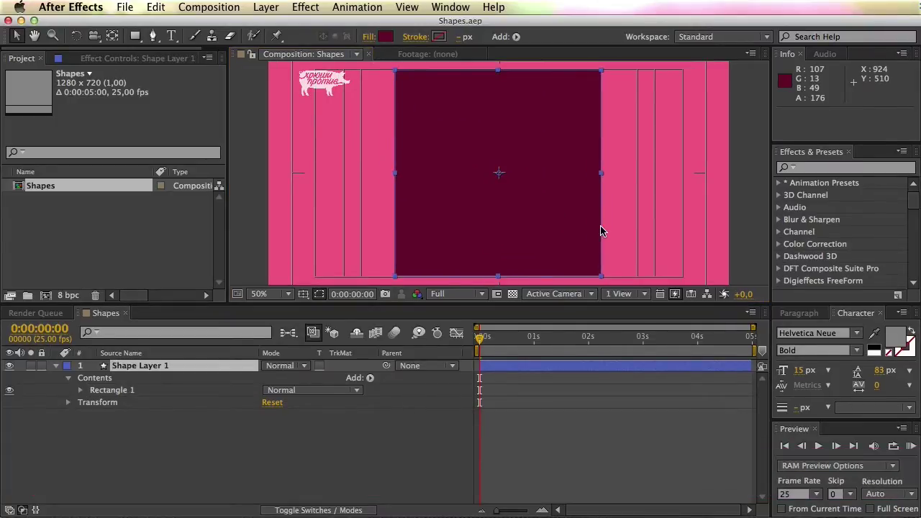
click(158, 368)
key(Return)
text(She)
key(BackSpace)
text(apes)
key(Return)
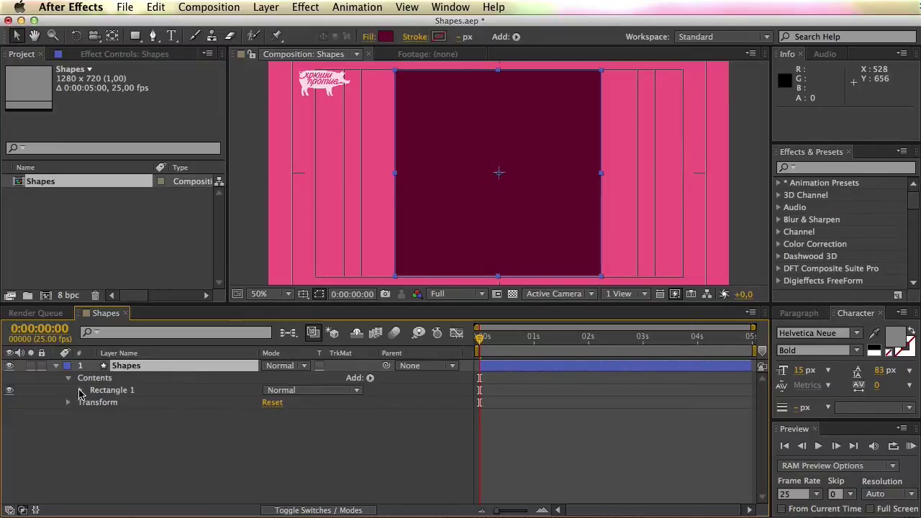
- Expand Rectangle 1 and examine the properties of its path, stroke, fill and transform groups
click(80, 390)
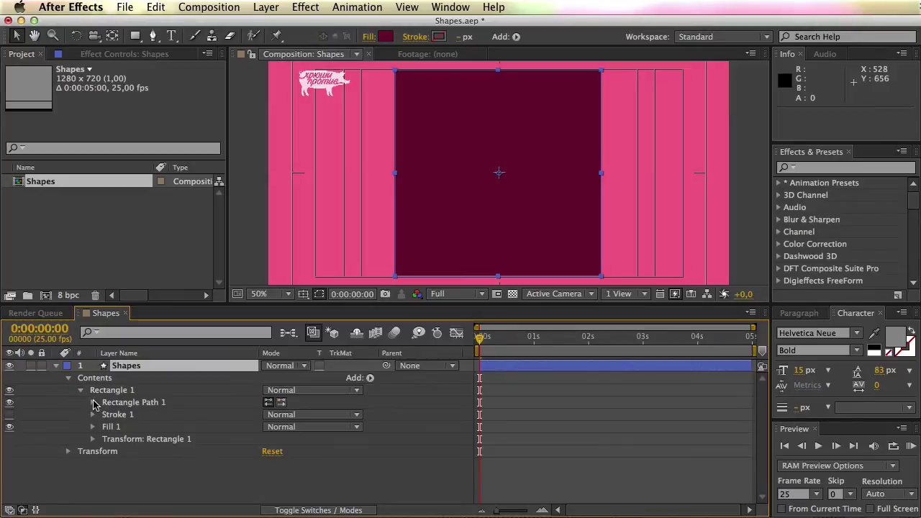
click(94, 403)
click(94, 402)
click(92, 415)
click(92, 399)
click(92, 426)
click(92, 427)
click(92, 439)
scroll(92, 442, down, 2)
click(92, 414)
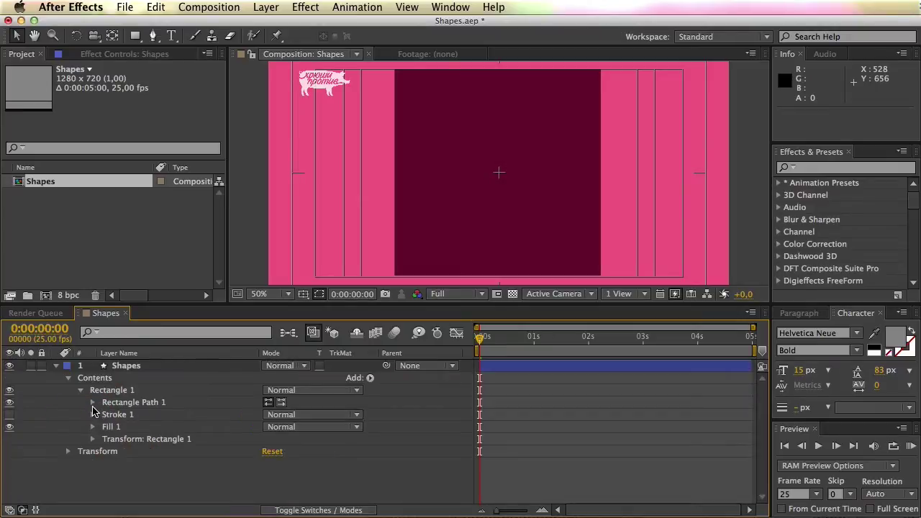
- Try changing the Size, Position and Roundness of Rectangle Path 1, reverting each change
click(93, 403)
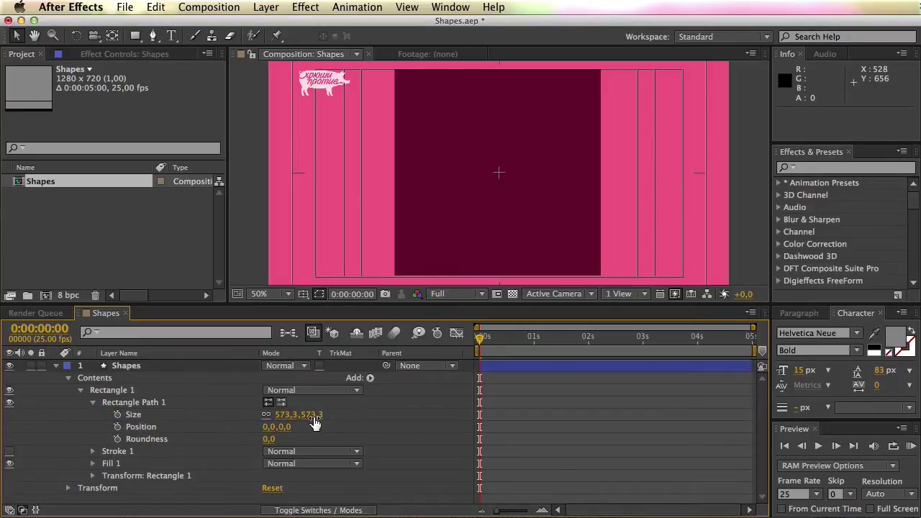
drag(313, 422, 360, 422)
key(super+z)
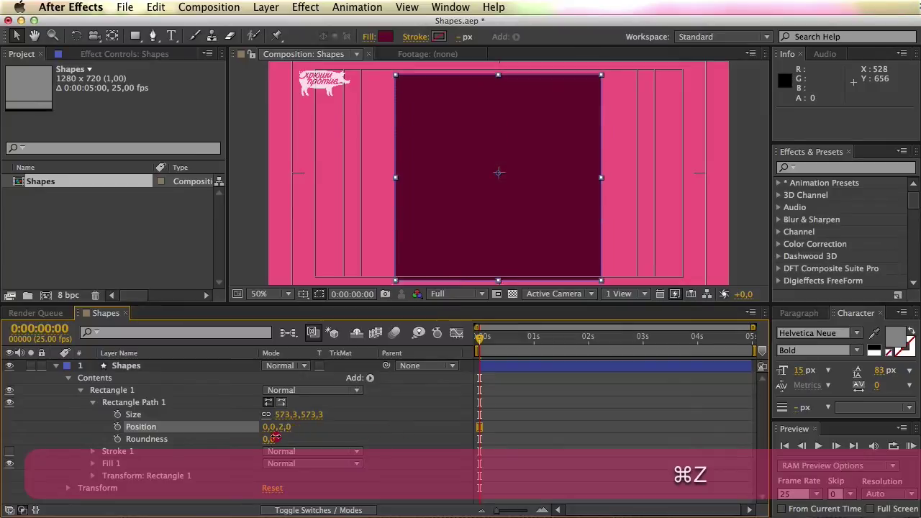
mouse_move(270, 440)
mouse_down()
mouse_move(366, 441)
mouse_move(195, 439)
mouse_up()
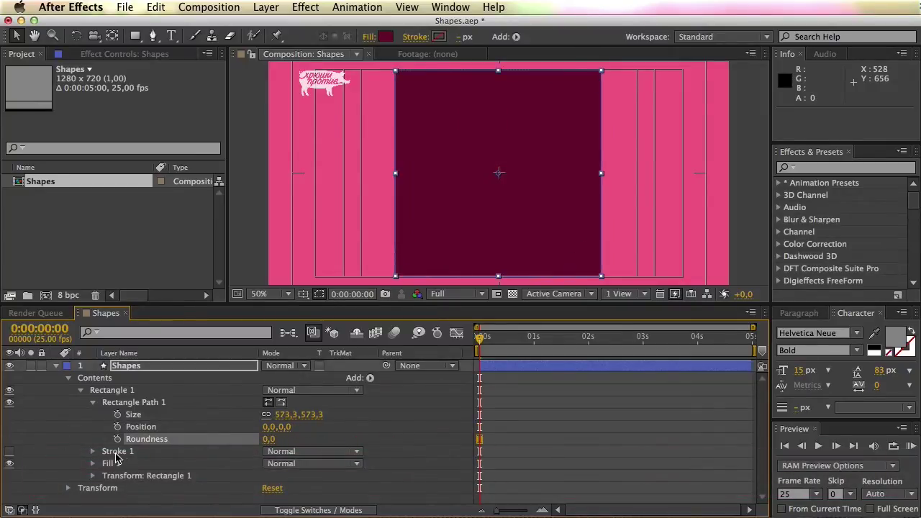
- Make Stroke 1 of the rectangle visible and expand its properties
click(117, 452)
click(10, 451)
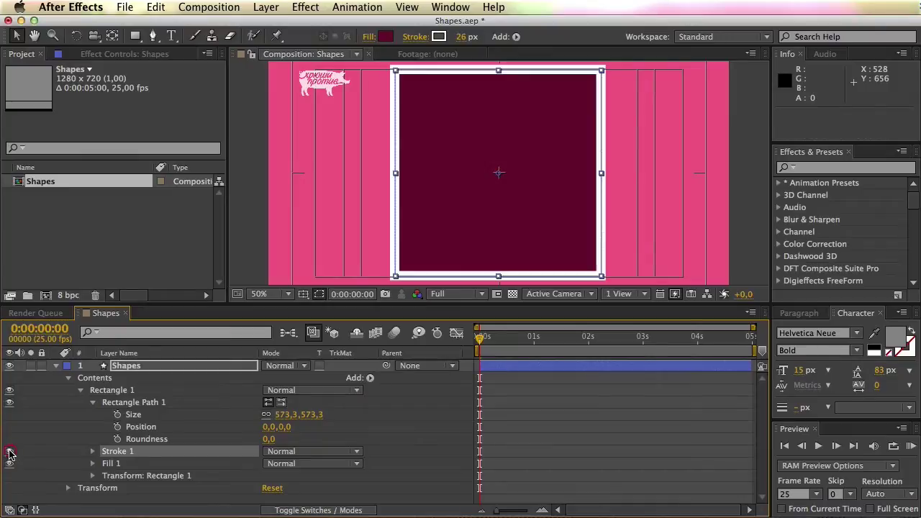
click(58, 454)
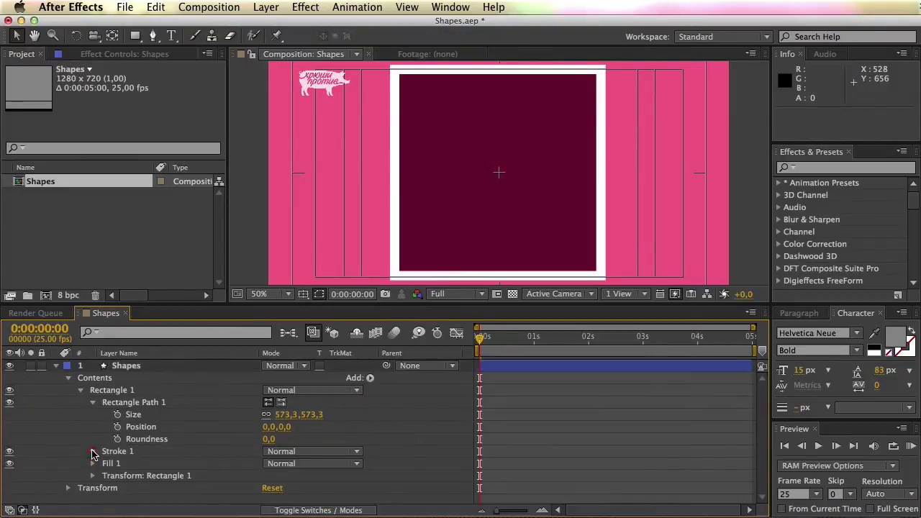
click(92, 451)
scroll(219, 415, down, 2)
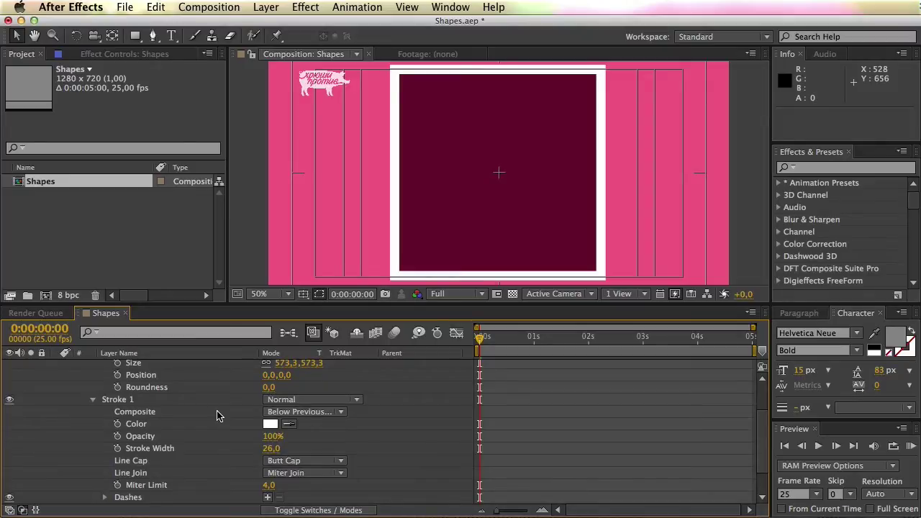
- Set the color of Stroke 1 to red, FF0000
click(271, 424)
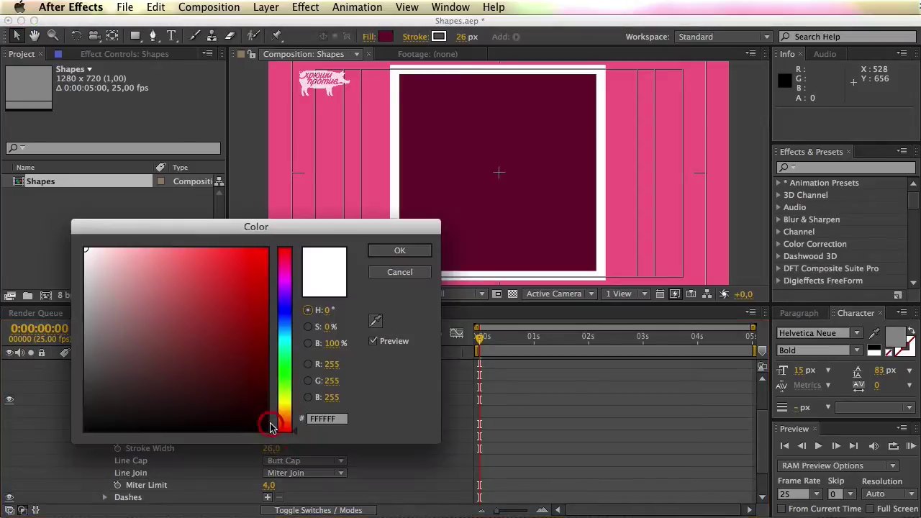
text(FF0000)
click(381, 250)
- Try a lower Opacity and a different Stroke Width on Stroke 1, restoring 100% opacity and the original width
mouse_move(272, 436)
mouse_down()
mouse_move(200, 437)
mouse_move(314, 438)
mouse_move(203, 439)
mouse_up()
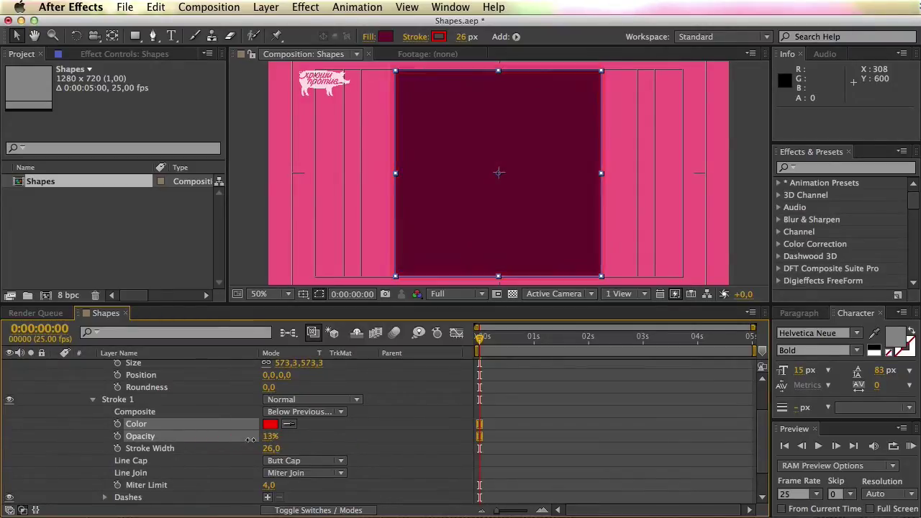
click(266, 437)
drag(266, 437, 295, 447)
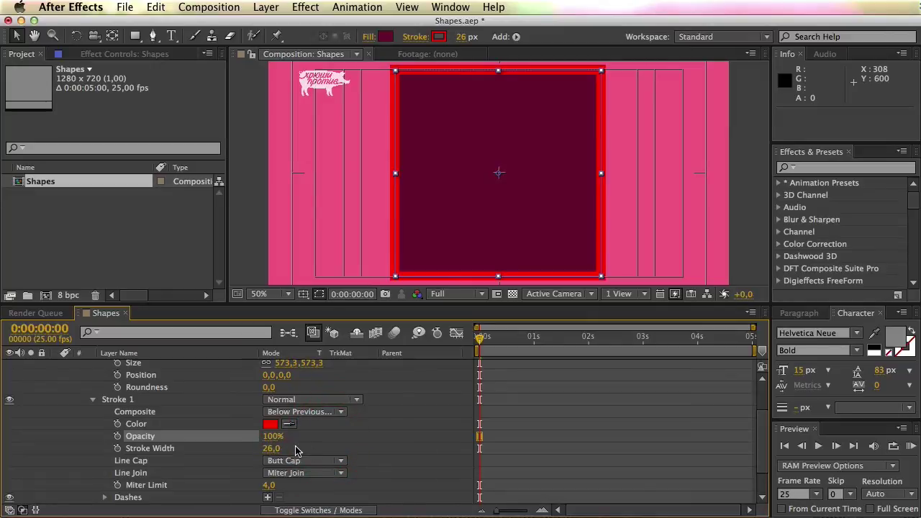
key(super+z)
drag(276, 451, 301, 454)
key(super+z)
- Look through the Line Cap options of Stroke 1, keeping Butt Cap
click(134, 462)
click(304, 464)
click(305, 464)
click(310, 463)
click(310, 470)
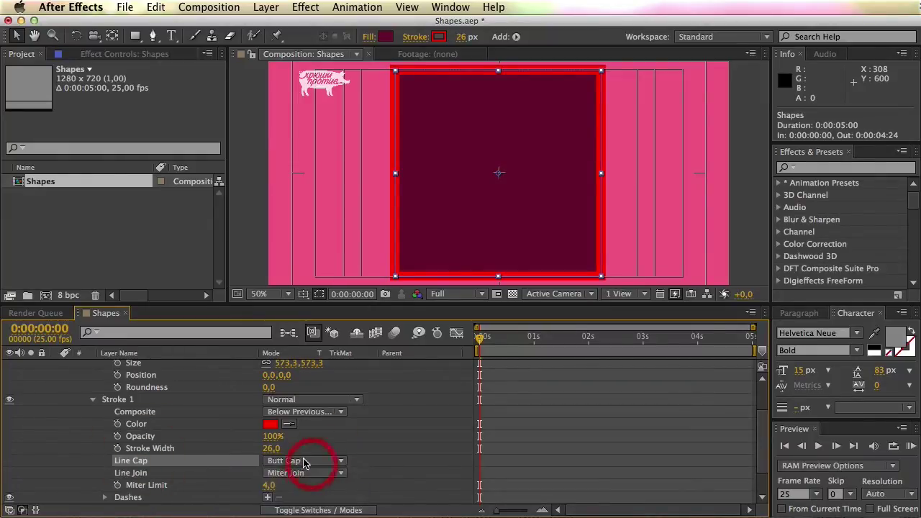
- Try Round Join and Bevel Join on the stroke's corners, and set Line Join back to Miter Join
click(147, 474)
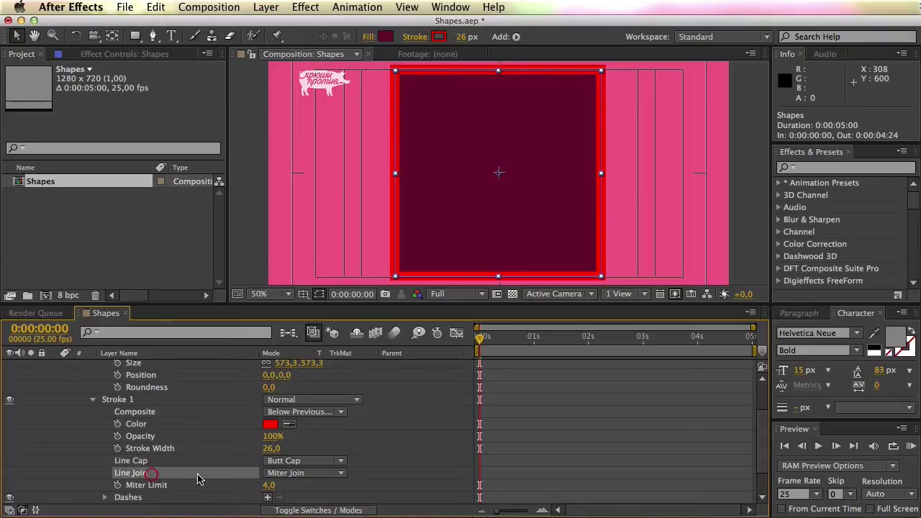
click(308, 473)
click(315, 498)
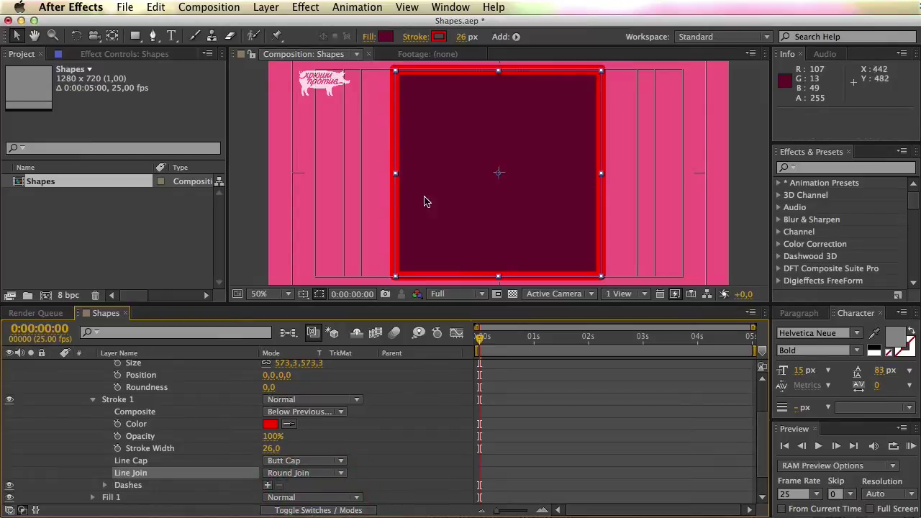
scroll(390, 130, up, 4)
mouse_move(390, 130)
mouse_down()
mouse_move(496, 94)
mouse_move(418, 197)
mouse_move(430, 192)
mouse_up()
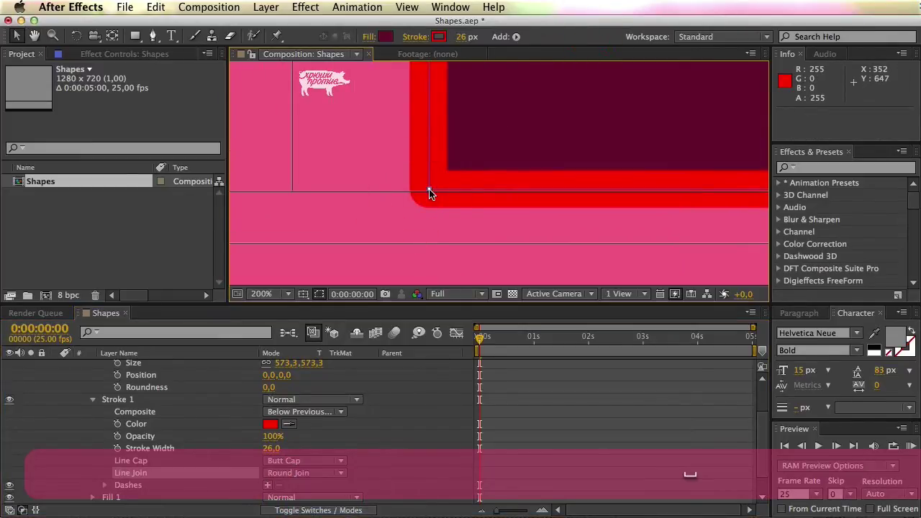
click(336, 473)
click(317, 510)
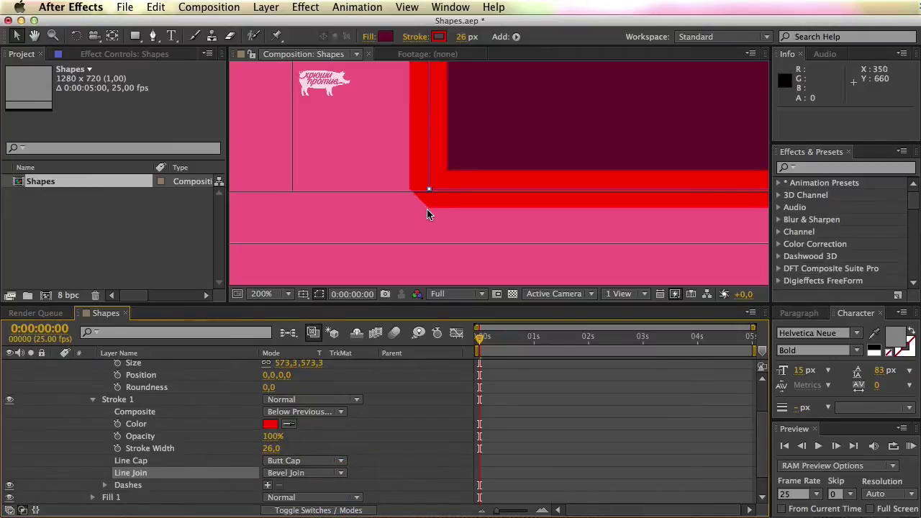
click(325, 475)
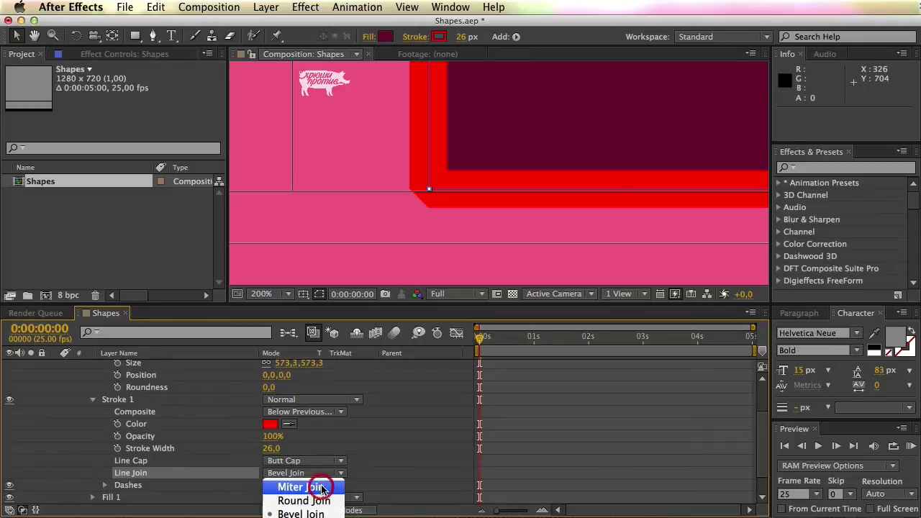
click(328, 485)
- Set the color of Stroke 1 to white, FFFFFF
click(270, 424)
drag(258, 293, 84, 247)
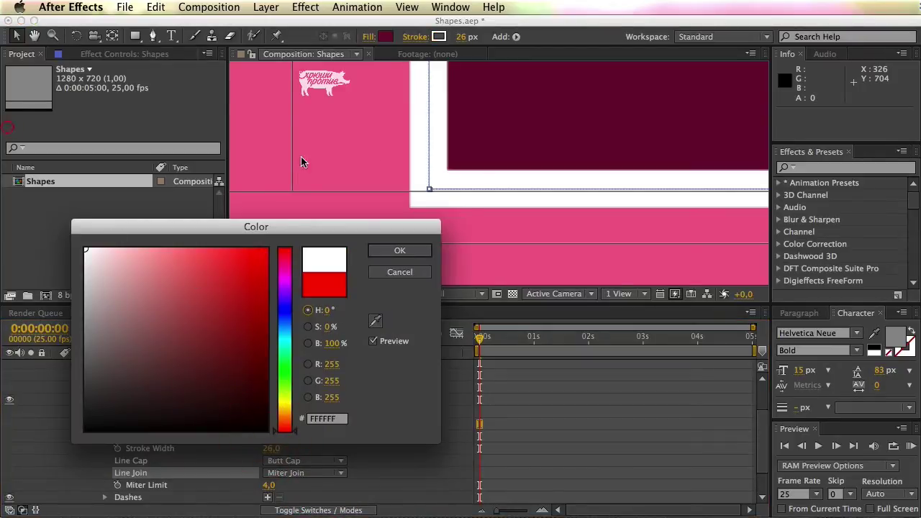
click(400, 251)
scroll(561, 109, down, 3)
drag(561, 109, 509, 208)
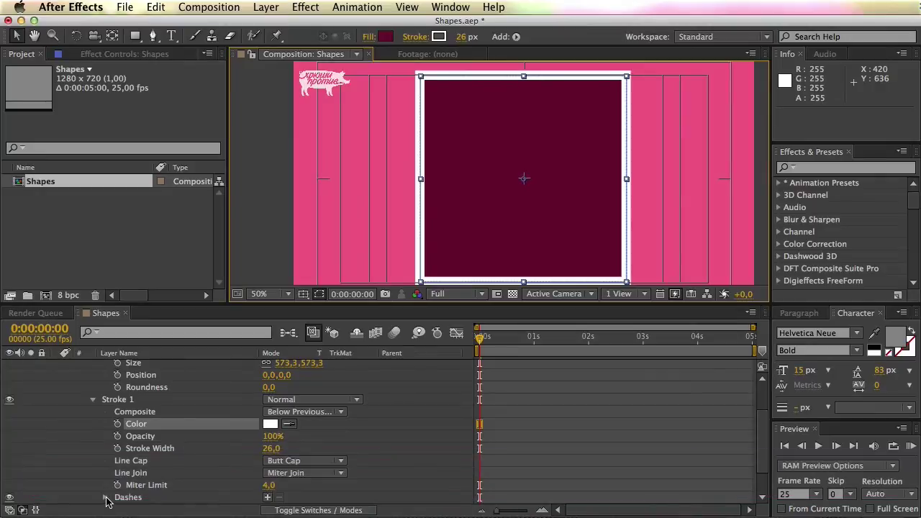
- Add dashes to Stroke 1 of Rectangle 1, with Dash at 235 and Offset at 1419
click(104, 497)
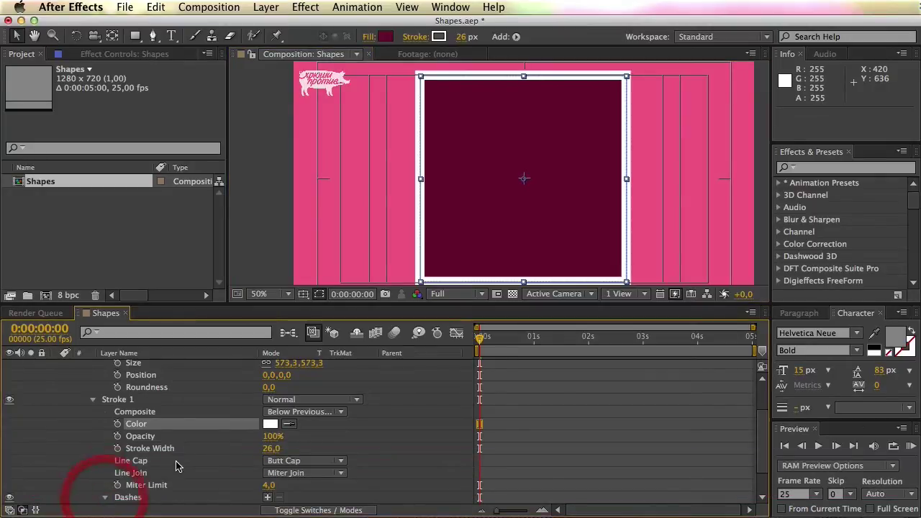
scroll(178, 466, down, 1)
click(269, 461)
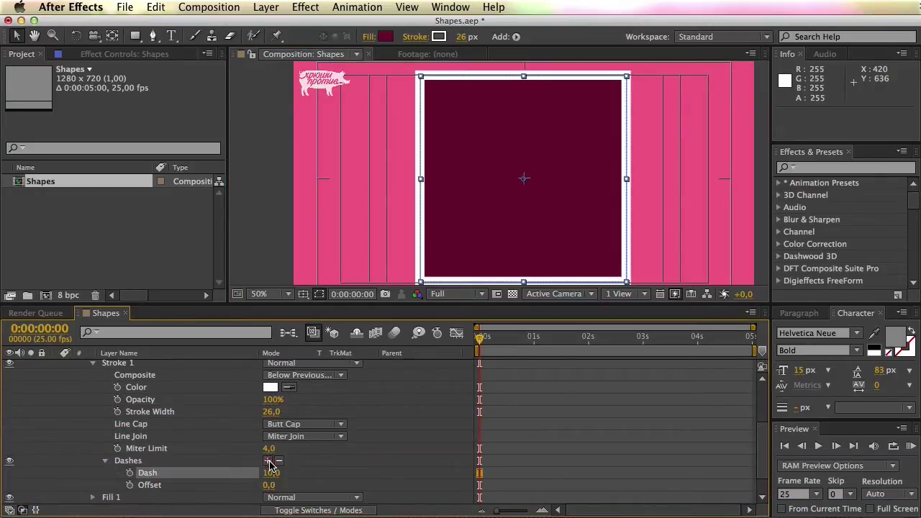
click(288, 481)
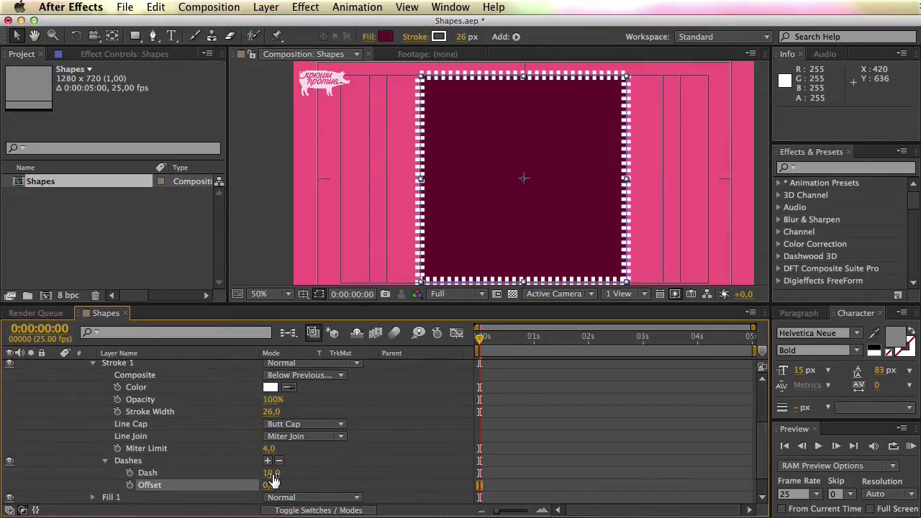
drag(271, 473, 414, 455)
drag(268, 485, 918, 492)
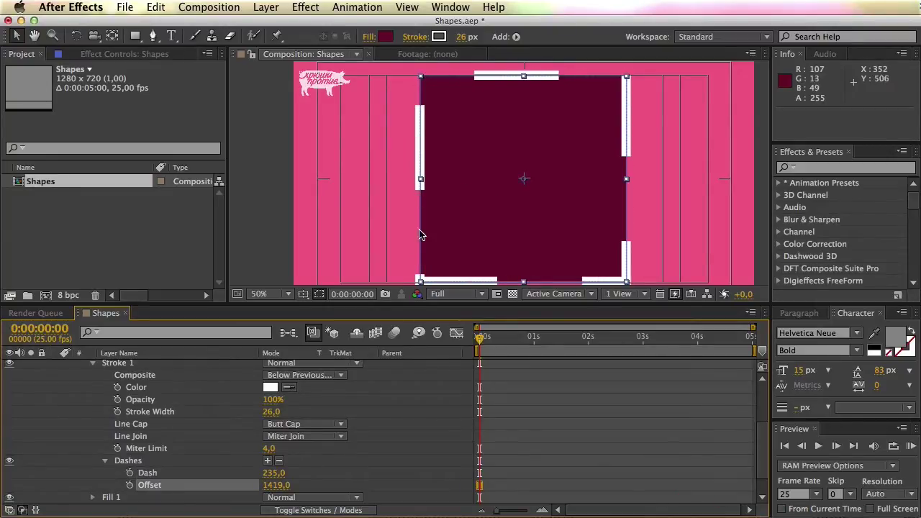
- Add a Gap of 10 and a second Dash of 35 to the dash pattern of Stroke 1
click(267, 460)
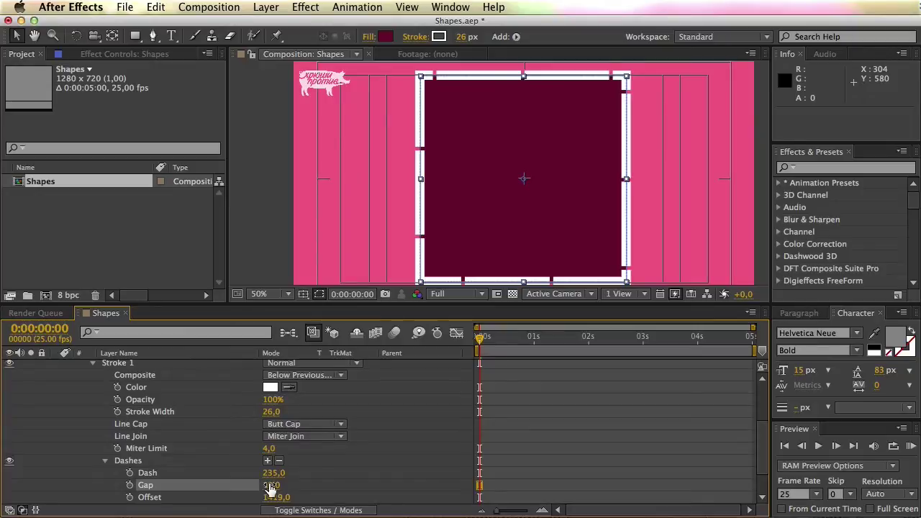
mouse_move(272, 487)
mouse_down()
mouse_move(417, 487)
mouse_move(302, 488)
mouse_up()
scroll(300, 487, down, 1)
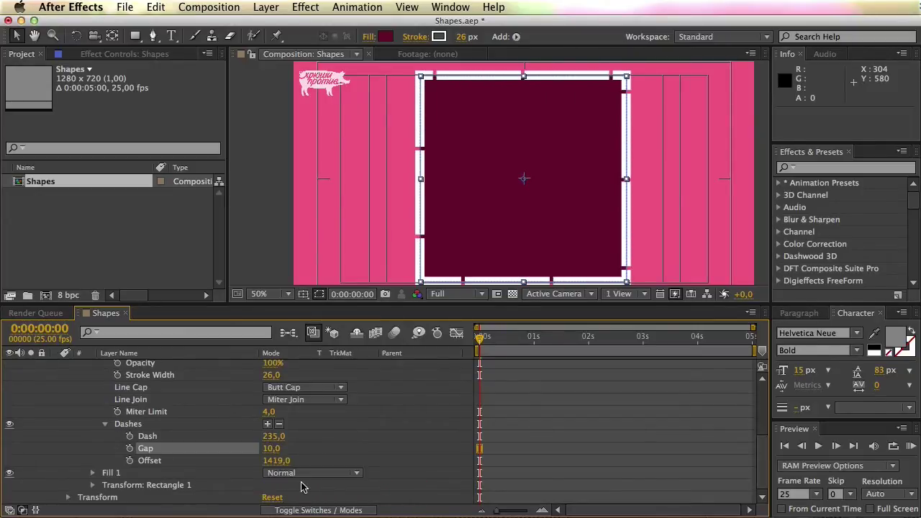
click(268, 424)
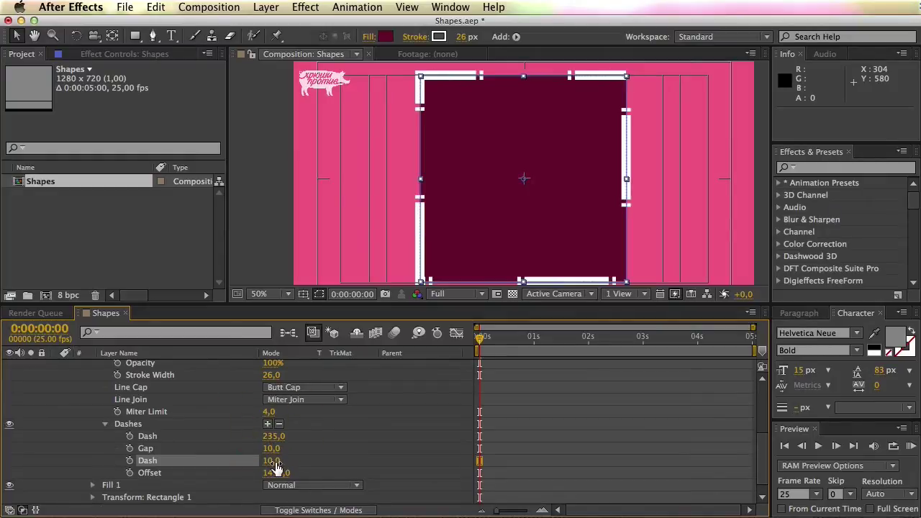
drag(273, 466, 266, 461)
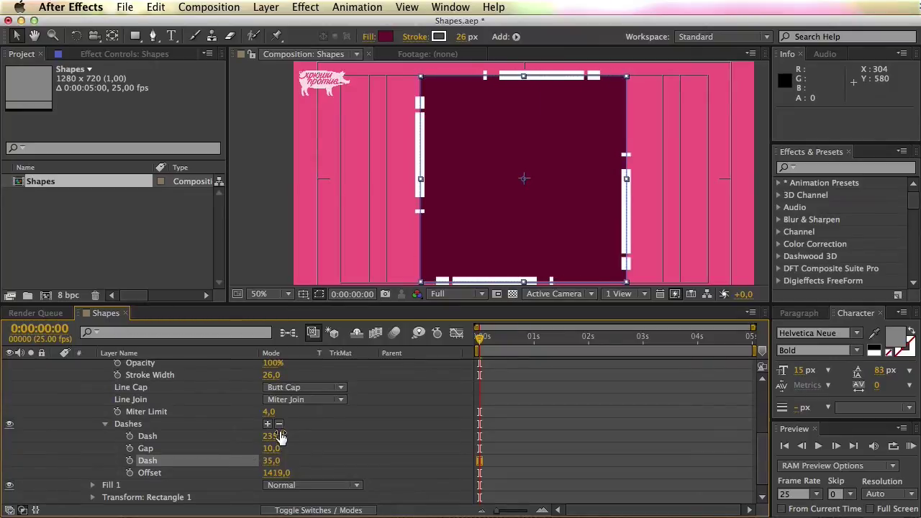
- Remove all dash and gap entries from Stroke 1, and delete Stroke 1 from Rectangle 1
click(279, 425)
click(244, 448)
key(Delete)
click(277, 436)
click(94, 387)
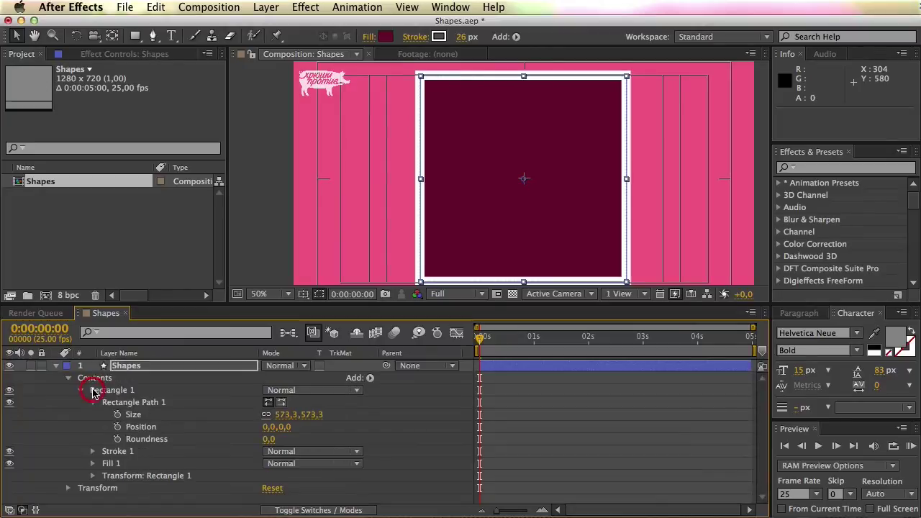
click(116, 452)
key(BackSpace)
- Look over the Color and Opacity settings of Rectangle 1's Fill 1, keeping both
click(92, 451)
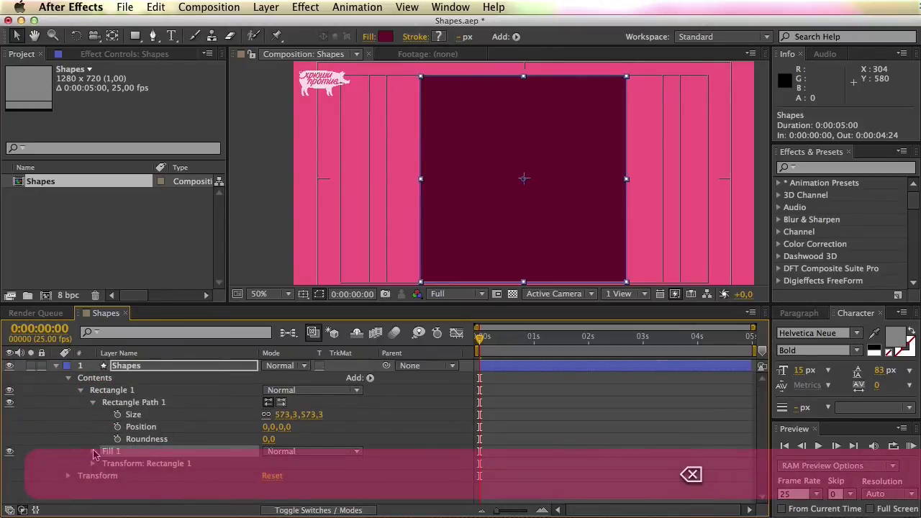
scroll(147, 450, down, 1)
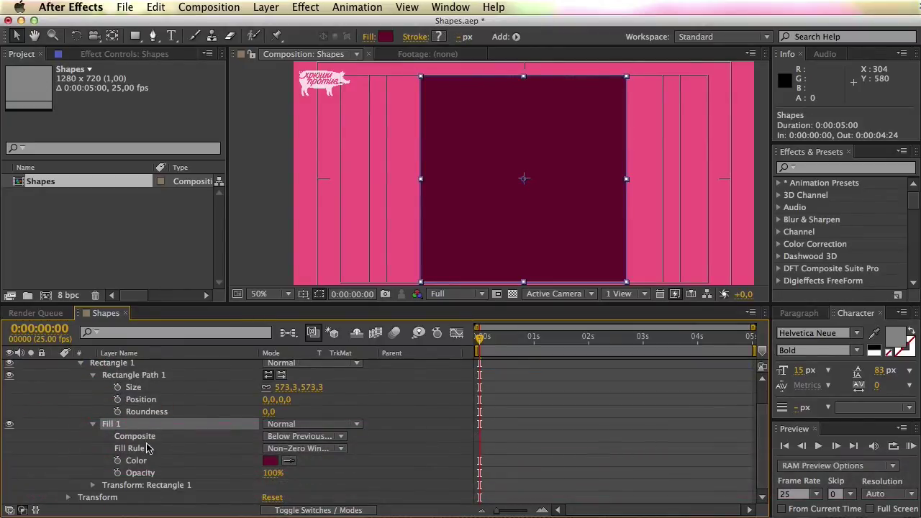
click(271, 460)
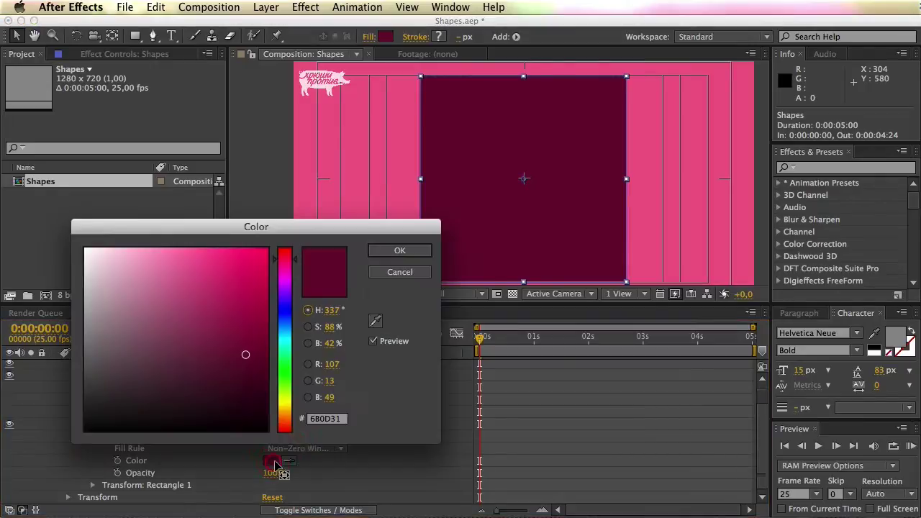
key(Escape)
mouse_move(273, 473)
mouse_down()
mouse_move(245, 473)
mouse_move(288, 471)
mouse_move(272, 480)
mouse_up()
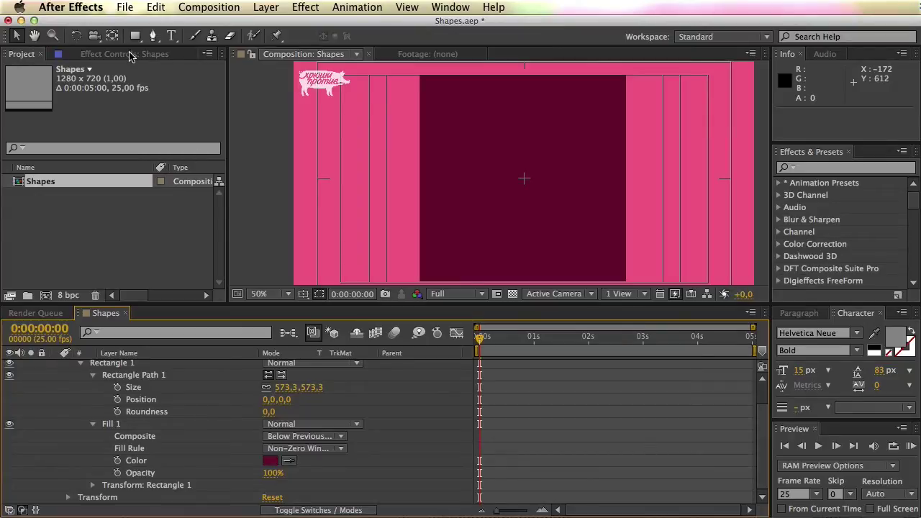
- Draw a rounded square about 453 px wide on the Shapes layer, centered inside the existing square
click(134, 37)
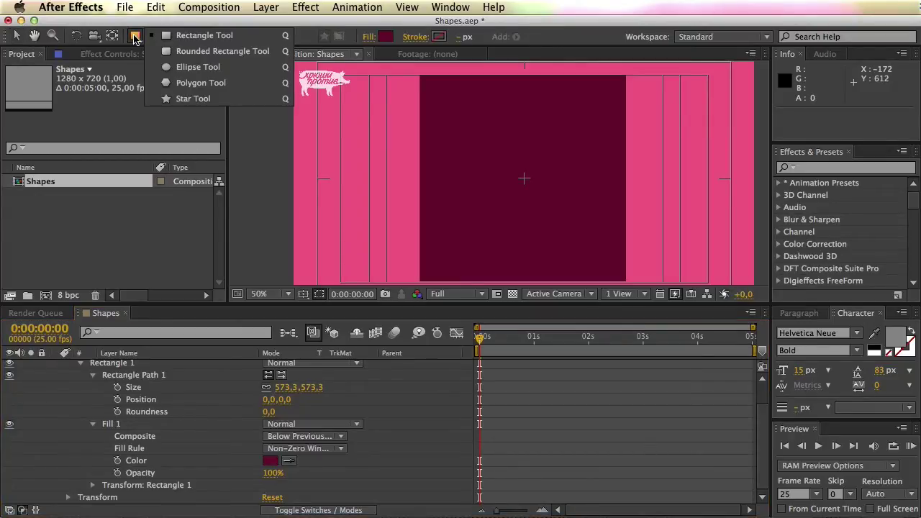
scroll(180, 403, up, 2)
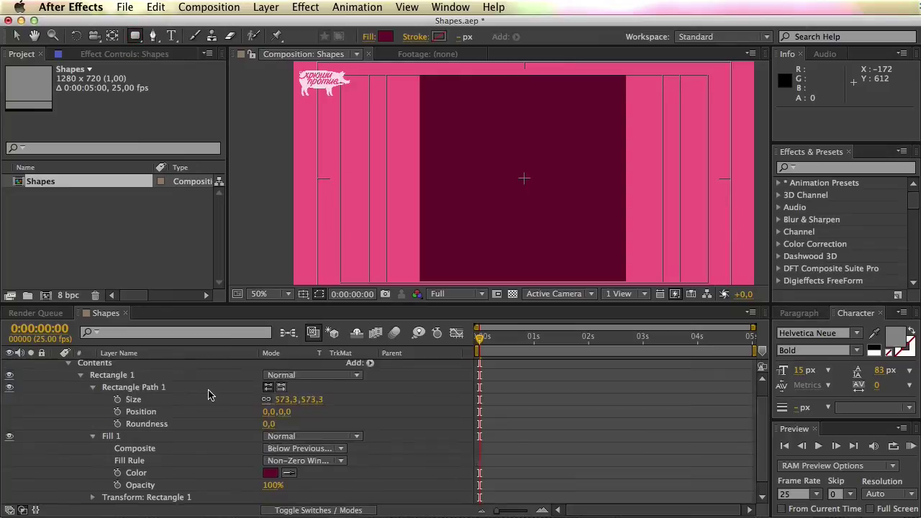
click(154, 365)
scroll(216, 403, down, 2)
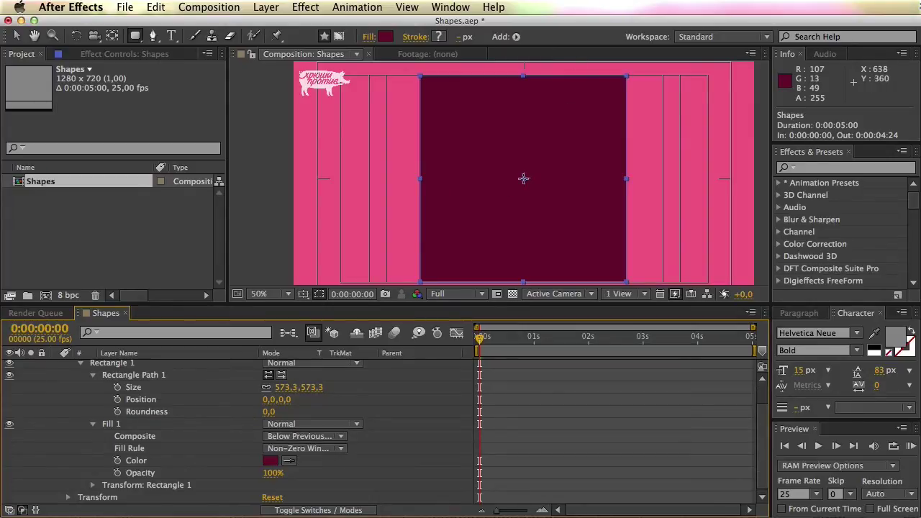
drag(523, 178, 670, 233)
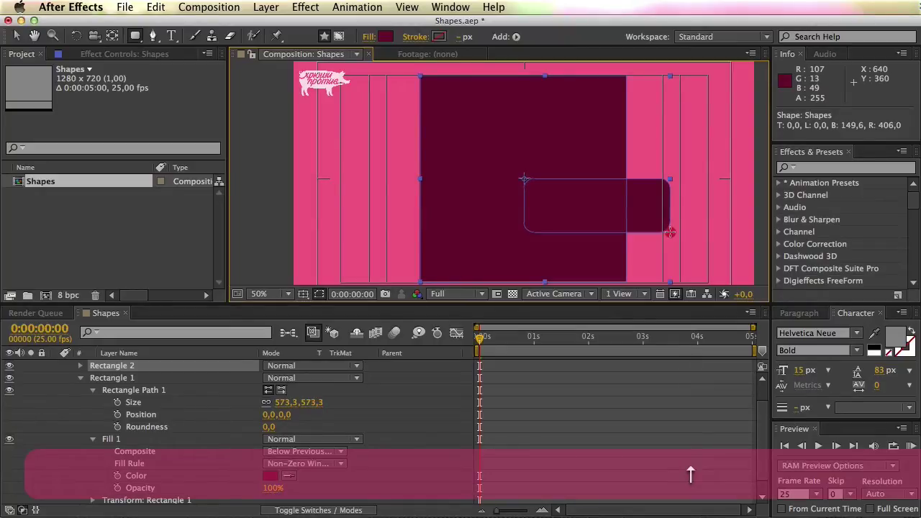
drag(669, 233, 605, 249)
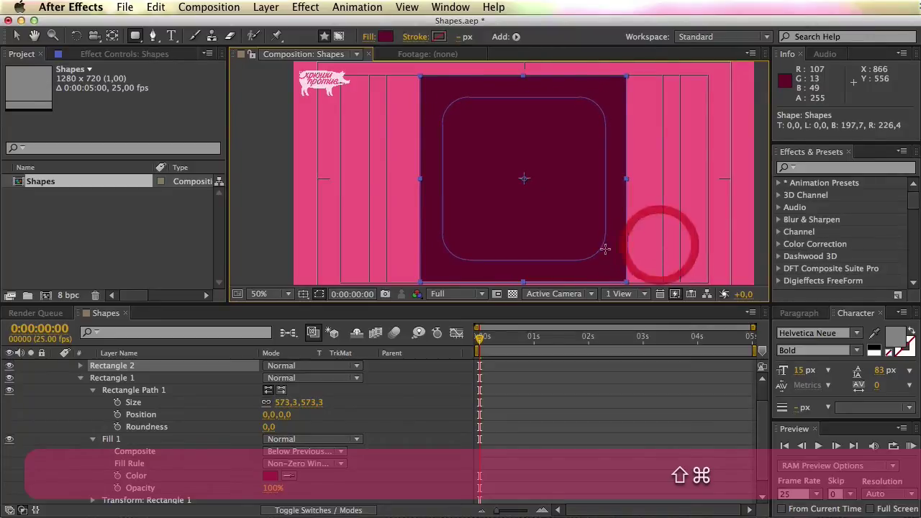
- Set the Roundness of Rectangle 2's path to 53.8
click(80, 403)
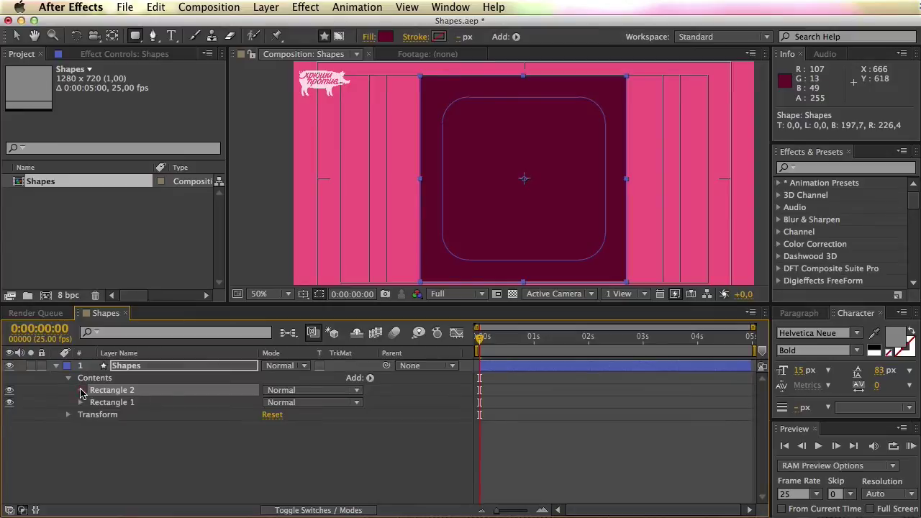
click(81, 390)
click(91, 402)
mouse_move(273, 440)
mouse_down()
mouse_move(253, 448)
mouse_move(270, 446)
mouse_up()
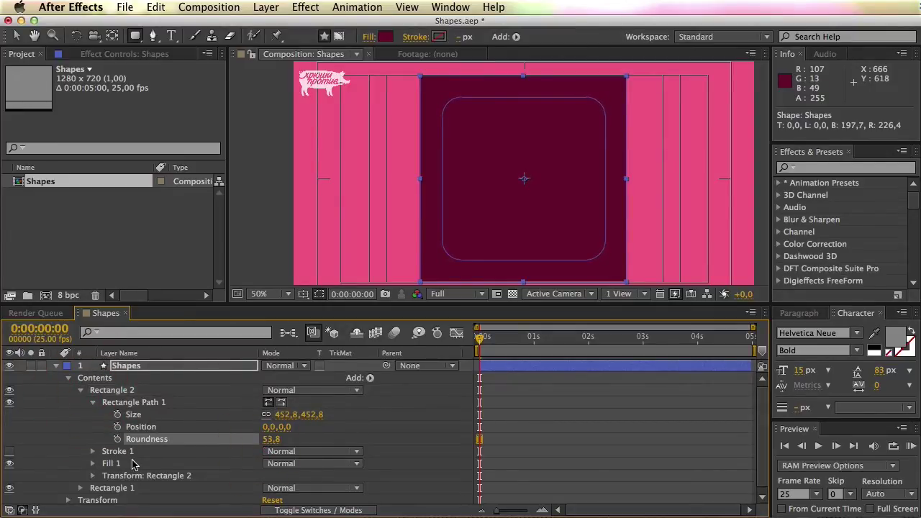
- Sample a deep pink (RGB 199, 64, 105) as the fill color of Rectangle 2
click(92, 464)
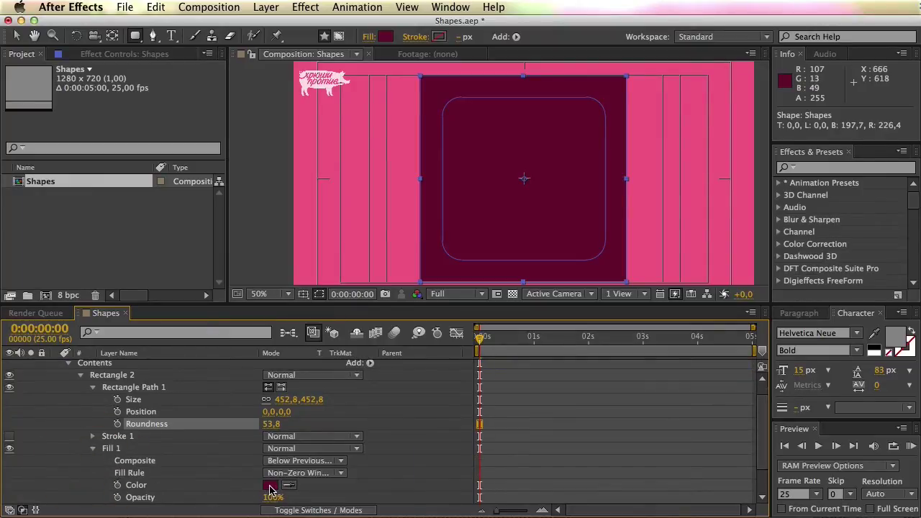
click(290, 487)
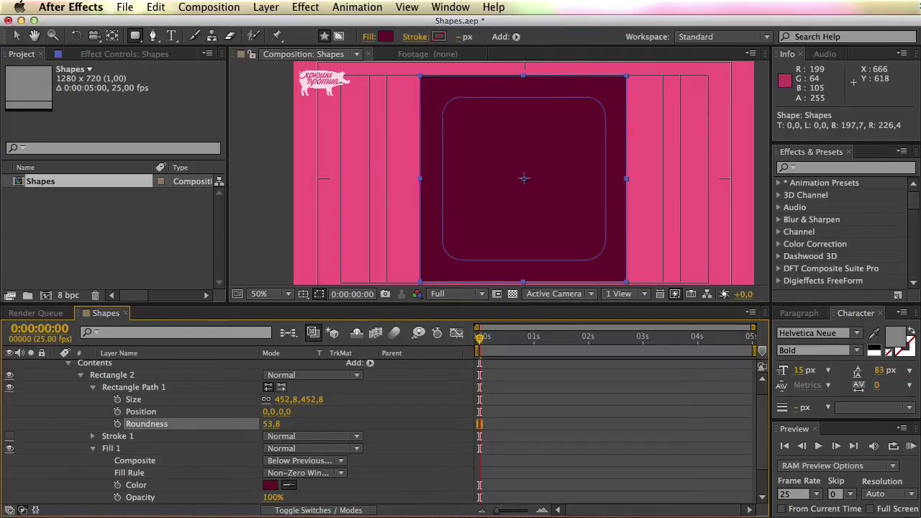
click(533, 284)
click(81, 375)
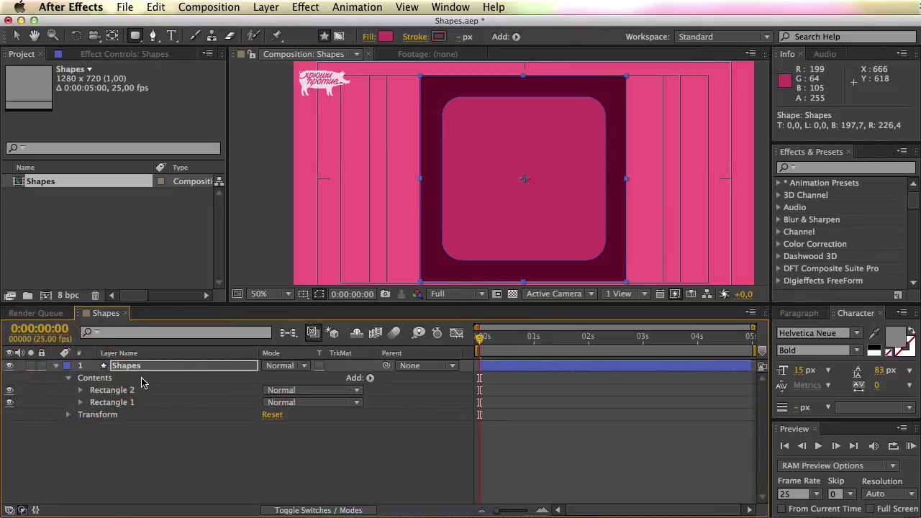
- Draw a circle with the Ellipse Tool from the composition center, nearly filling the rounded square, in the Shapes layer's Contents
click(133, 379)
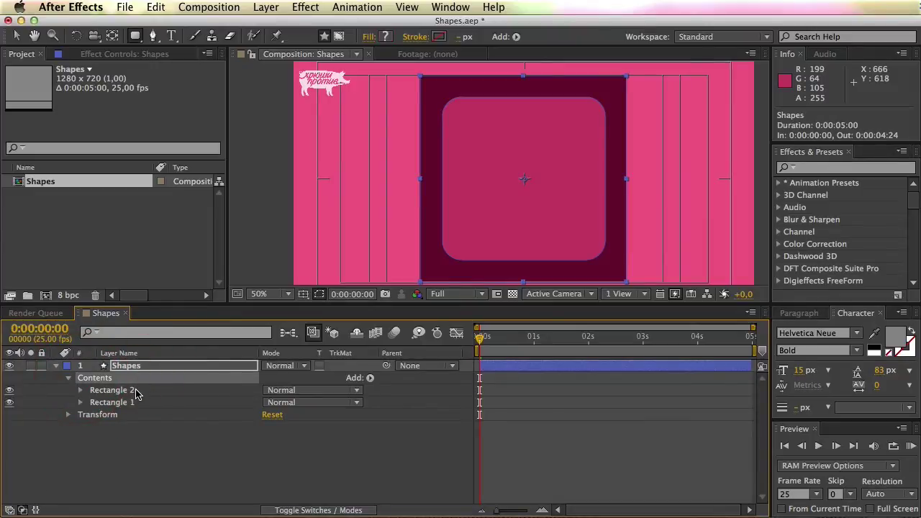
drag(134, 36, 199, 67)
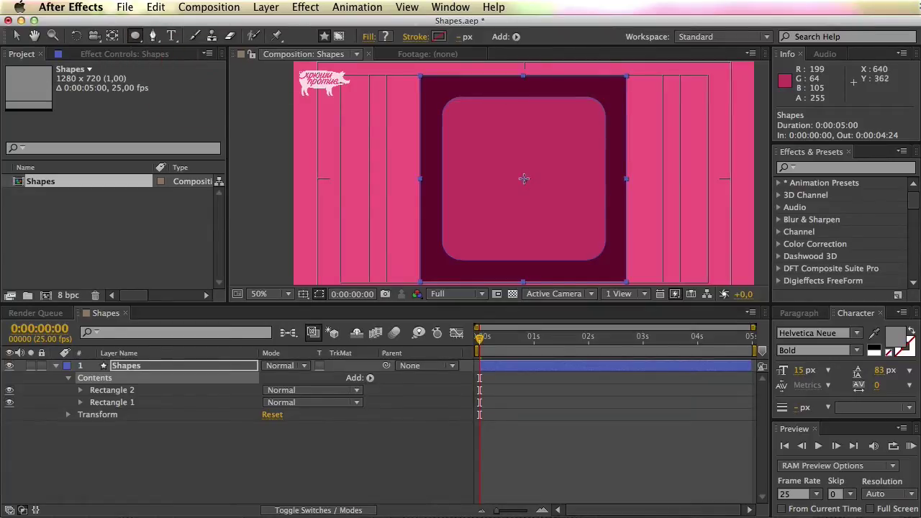
mouse_move(525, 179)
mouse_down()
mouse_move(614, 256)
mouse_move(592, 243)
mouse_move(597, 250)
mouse_up()
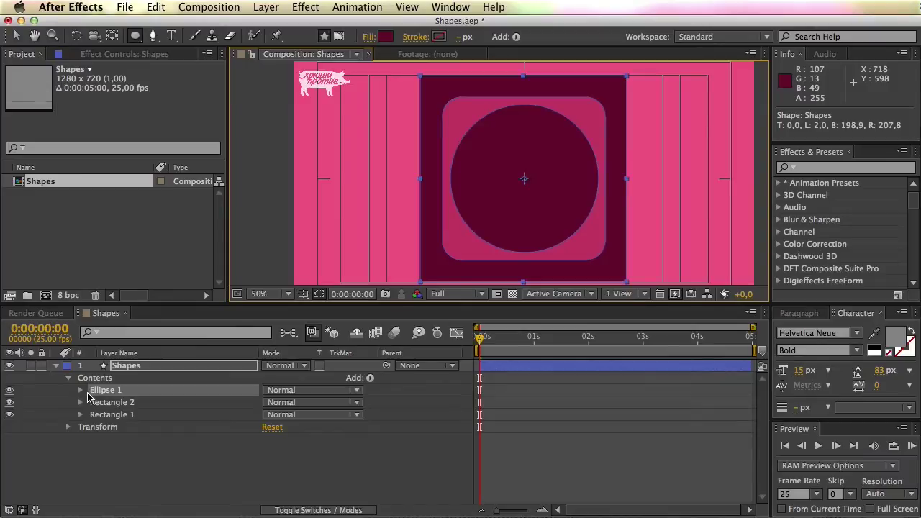
- Sample a bright pink (RGB 251, 107, 155) as the fill color of Ellipse 1
click(80, 390)
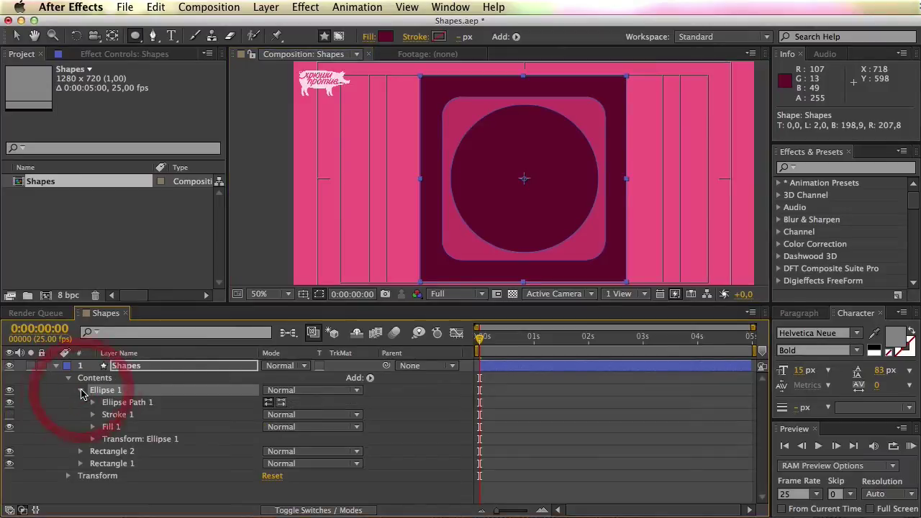
click(93, 428)
click(289, 464)
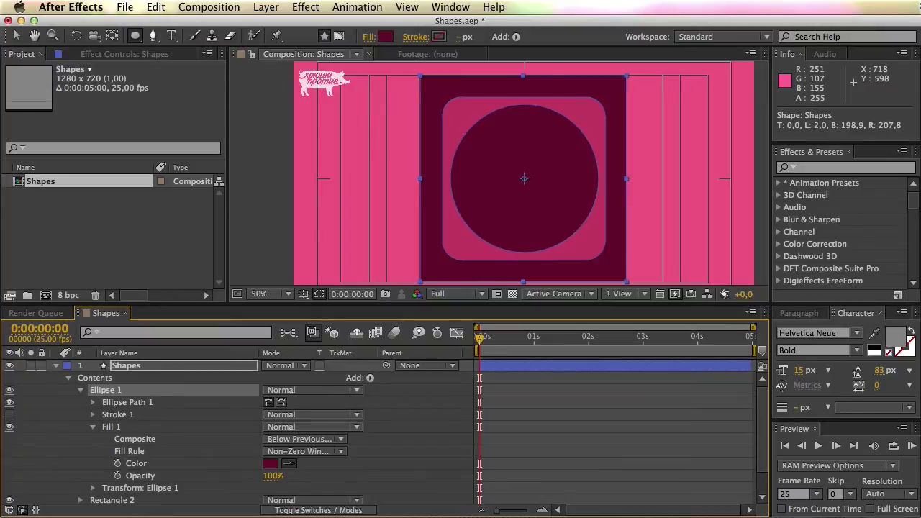
click(331, 216)
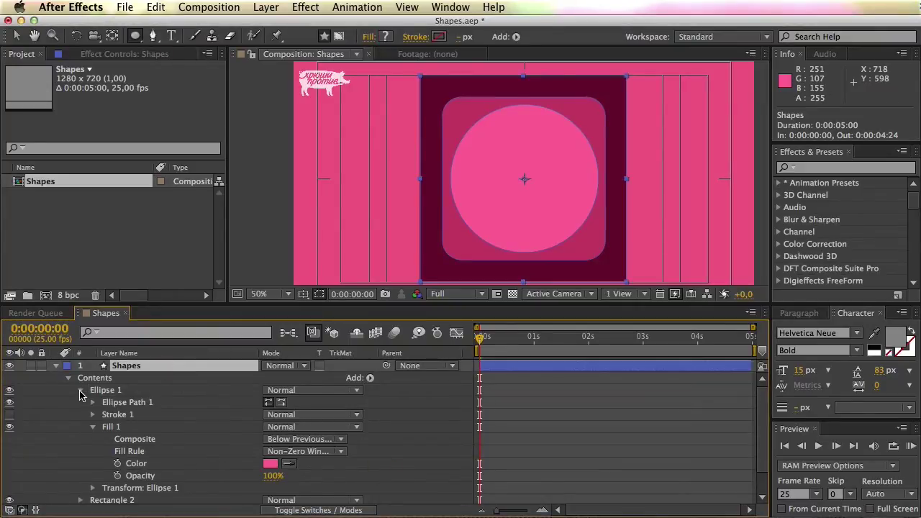
click(80, 390)
- Draw a pentagon with the Polygon Tool from the circle's center, upright and fitting inside the circle
drag(141, 40, 195, 83)
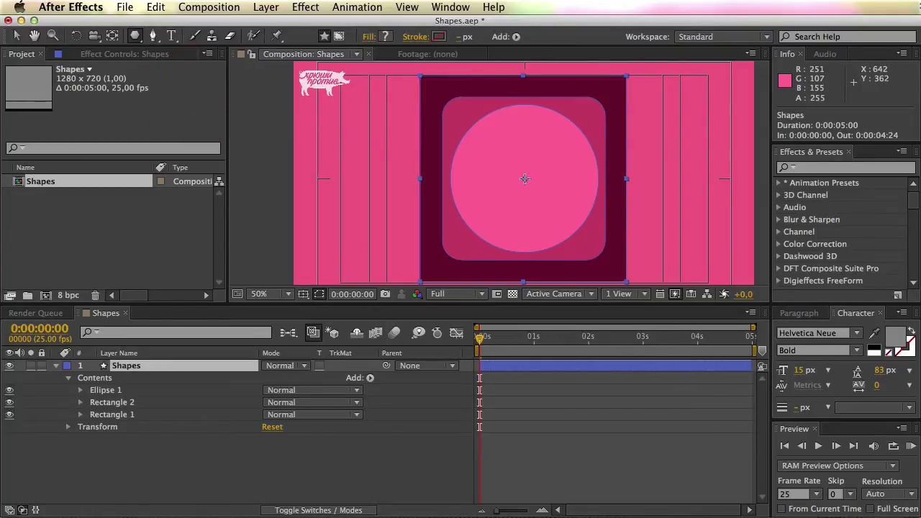
drag(524, 178, 577, 214)
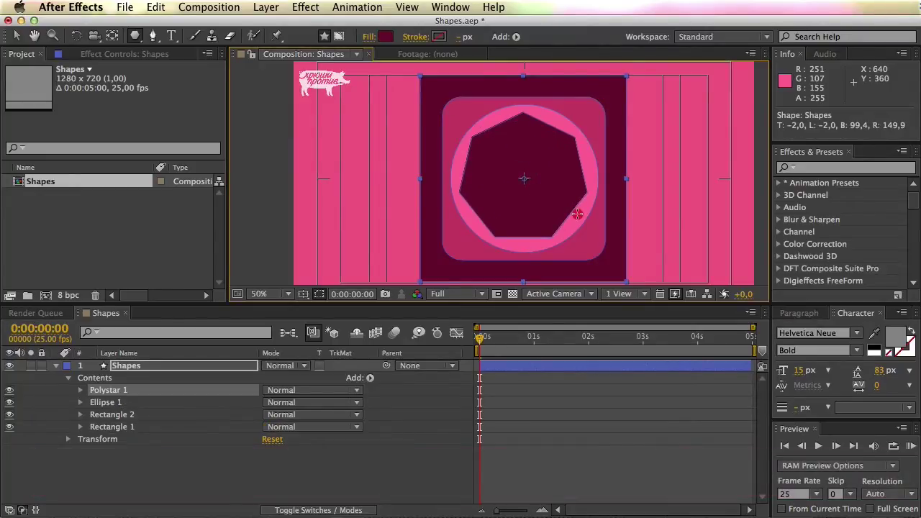
key(Down)
key(Down)
key(Down)
key(Up)
key(Up)
key(Down)
drag(577, 215, 558, 226)
key(shift)
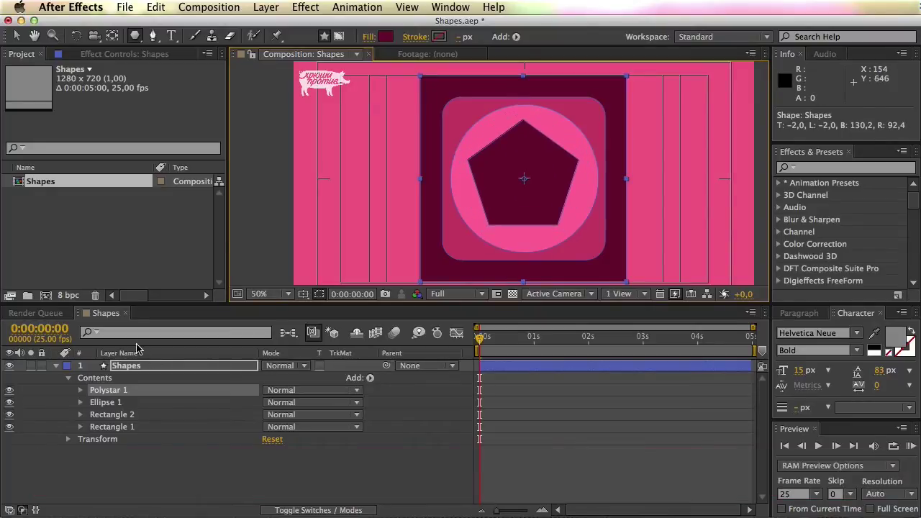
- Set the fill color of the pentagon to salmon pink (RGB 244, 165, 154)
click(80, 390)
click(92, 426)
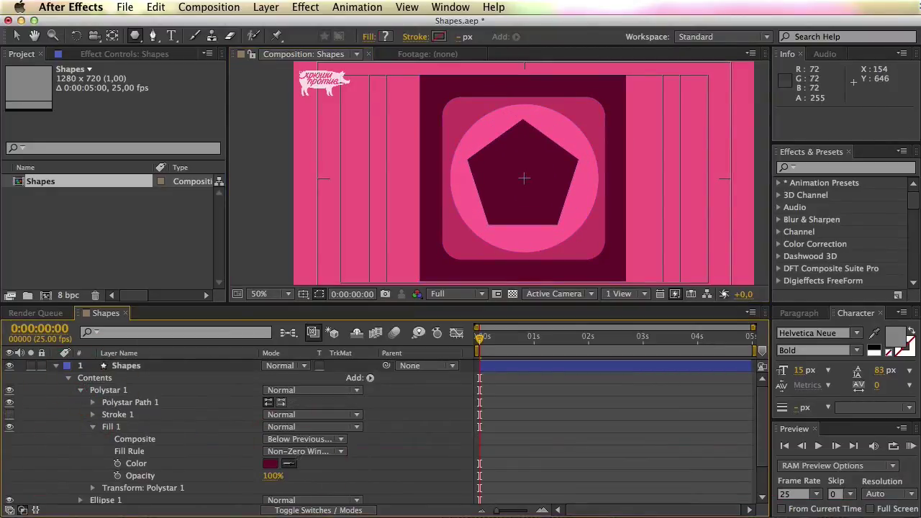
click(126, 366)
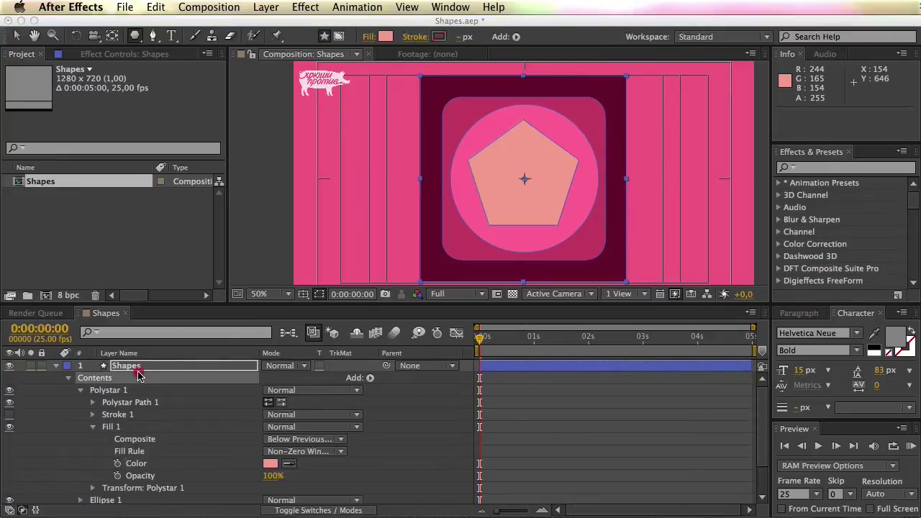
click(80, 390)
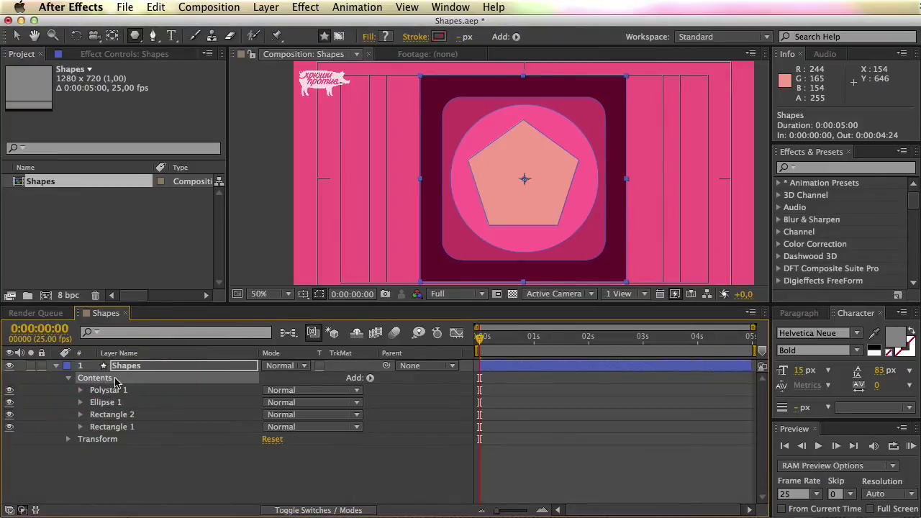
- Draw an upright five-pointed star with the Star Tool from the pentagon's center, fitting inside it, with an outer radius of about 139
click(122, 393)
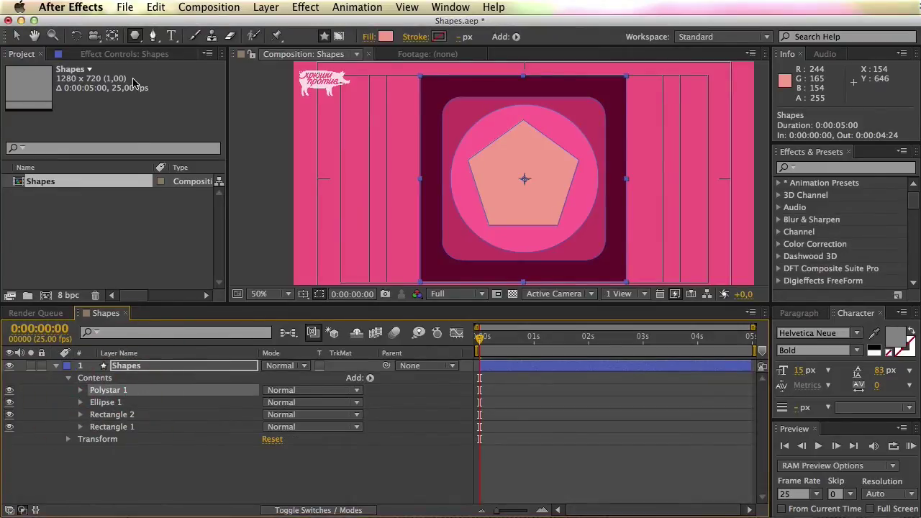
drag(135, 36, 200, 103)
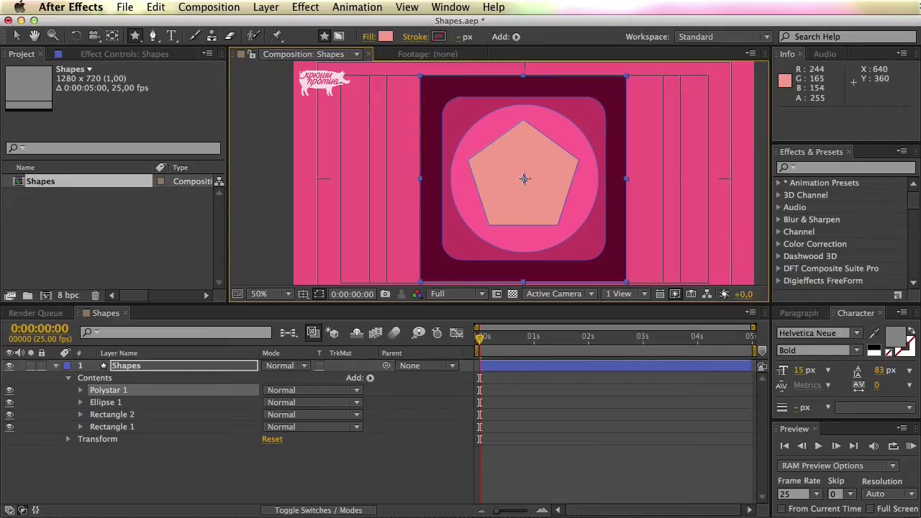
mouse_move(523, 179)
mouse_down()
mouse_move(538, 192)
mouse_move(613, 181)
mouse_up()
mouse_move(600, 233)
mouse_down()
mouse_move(563, 151)
mouse_move(541, 140)
mouse_move(561, 146)
mouse_move(526, 151)
mouse_move(533, 141)
mouse_move(648, 167)
mouse_move(603, 161)
mouse_move(660, 160)
mouse_move(568, 172)
mouse_move(693, 160)
mouse_move(561, 177)
mouse_move(617, 151)
mouse_move(646, 170)
mouse_move(638, 155)
mouse_move(554, 125)
mouse_up()
key(shift)
key(super)
key(Up)
key(Up)
key(Up)
key(Up)
key(Up)
key(Up)
key(Up)
key(Up)
key(Up)
key(Up)
key(Down)
key(Down)
key(Down)
key(Down)
key(Down)
key(Down)
key(Down)
key(Down)
key(Down)
key(Down)
key(shift)
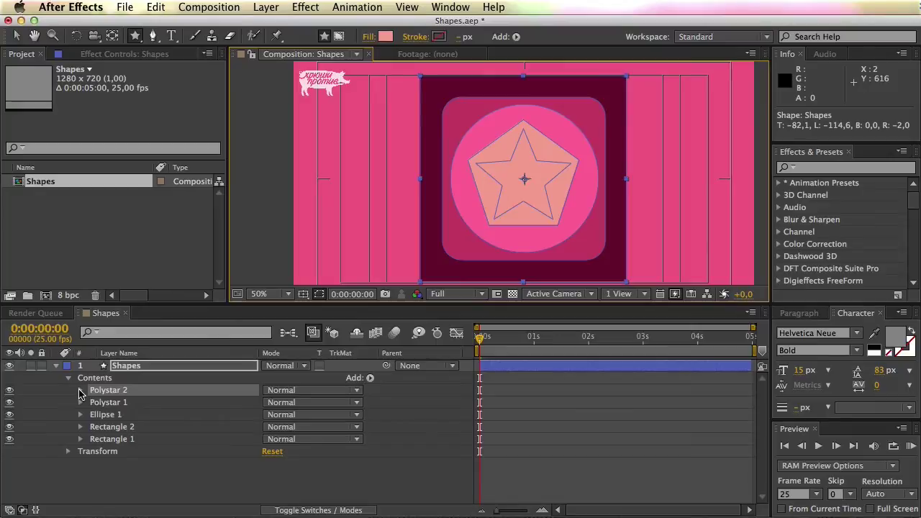
- Sample a light pink (RGB 254, 204, 219) as the fill color of the star, Polystar 2
click(80, 391)
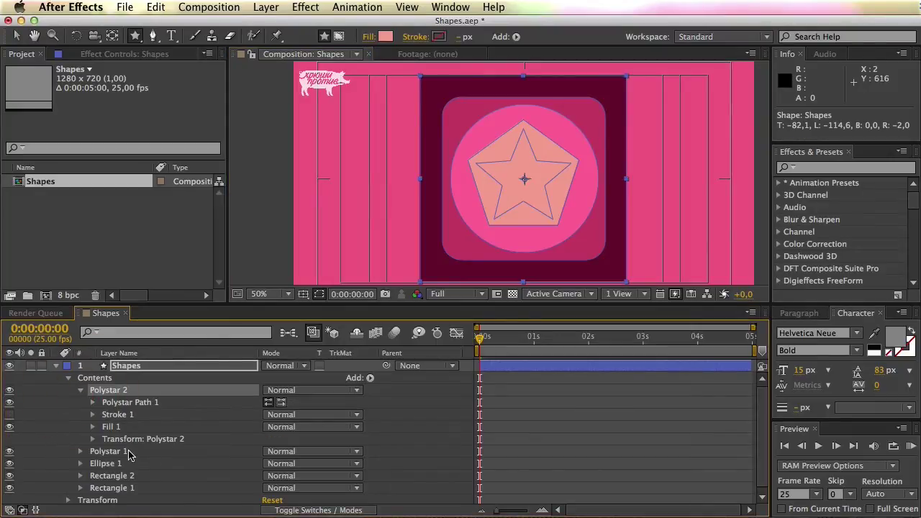
click(123, 452)
click(115, 390)
click(122, 451)
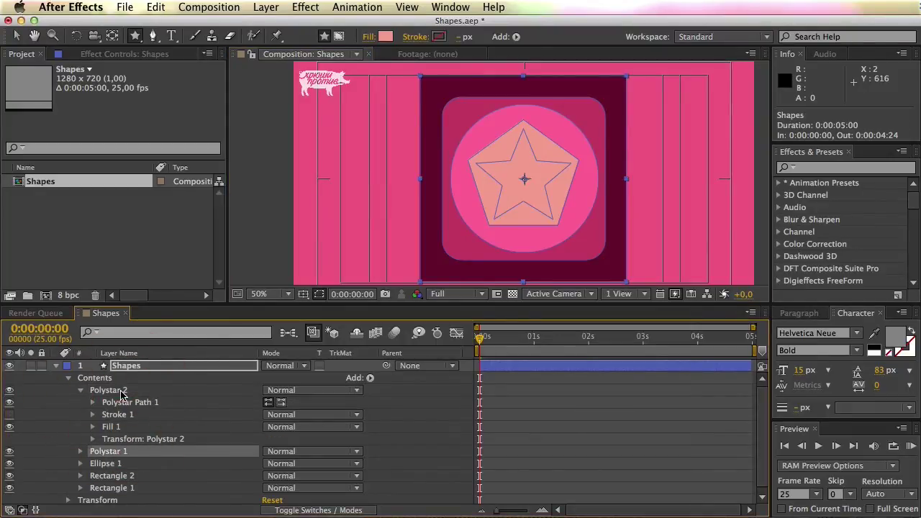
click(121, 390)
click(112, 452)
click(111, 403)
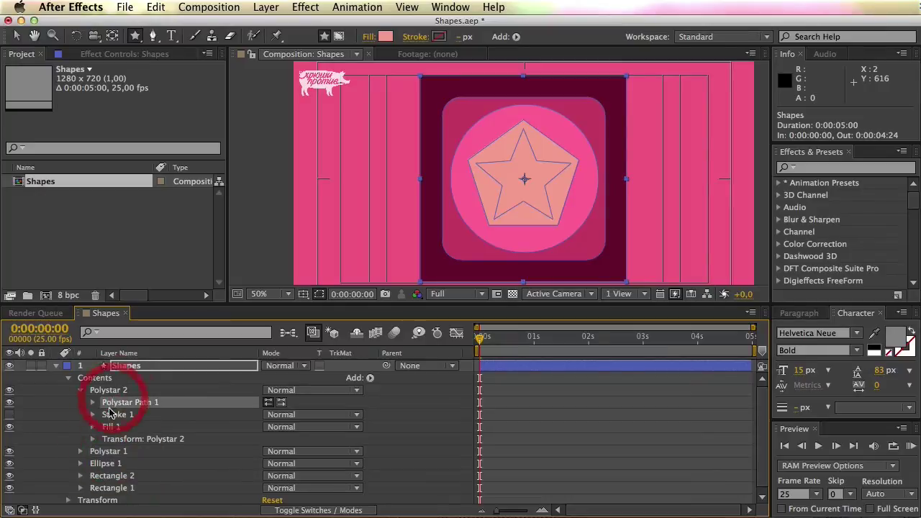
click(93, 426)
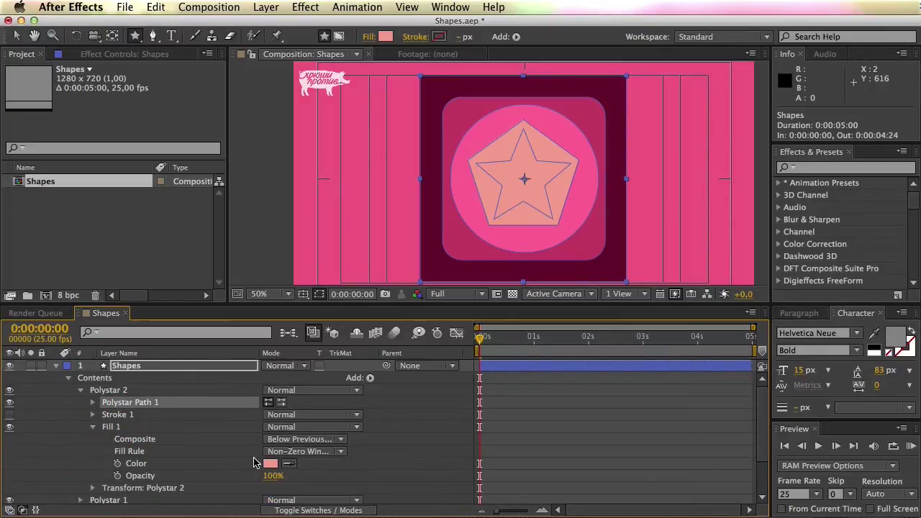
click(288, 466)
click(87, 464)
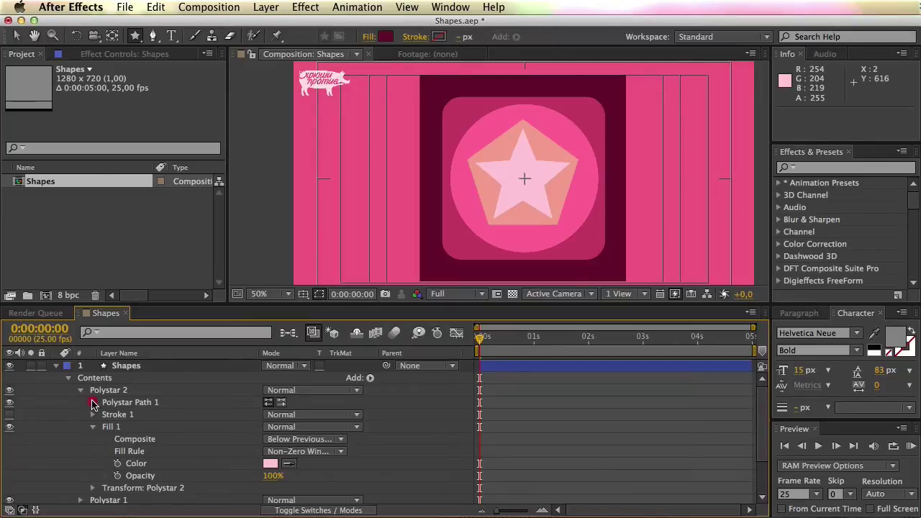
- Switch the star's path type to Polygon and back to Star
click(92, 403)
click(314, 416)
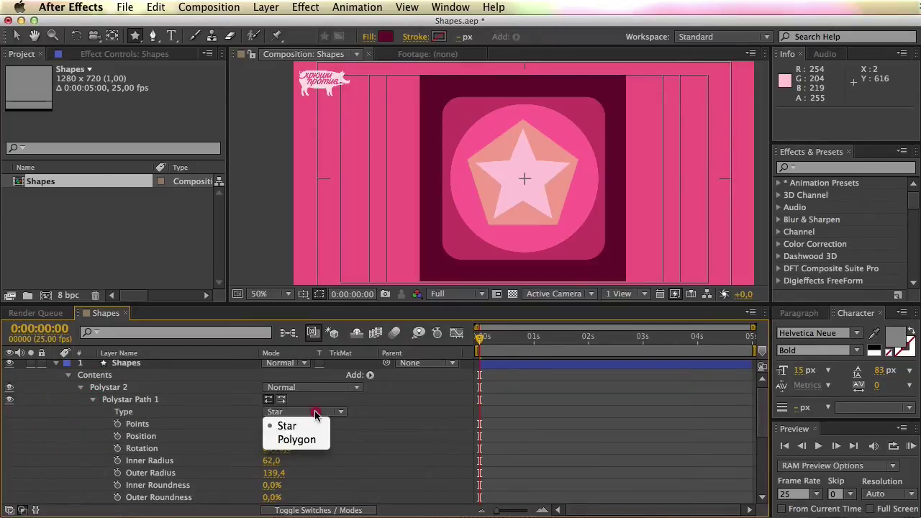
click(298, 438)
click(302, 412)
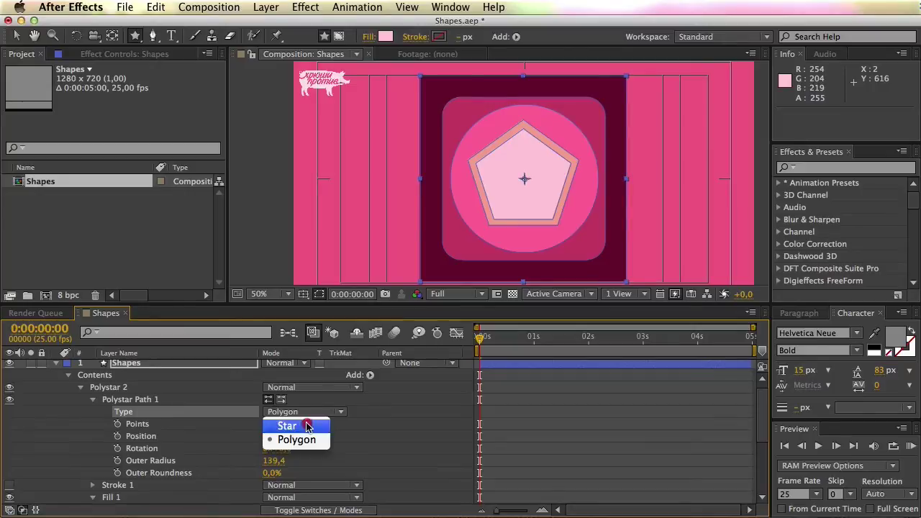
click(292, 426)
- Try different position, rotation and radius values on the star's path, undoing each change
drag(270, 427, 299, 436)
key(super+z)
key(super+z)
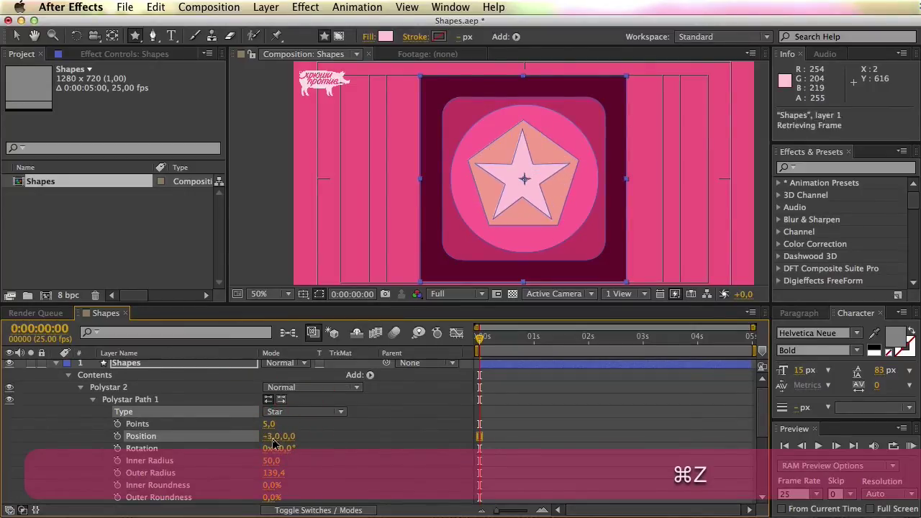
drag(287, 451, 277, 469)
key(super+z)
key(super+z)
key(super+z)
key(super+z)
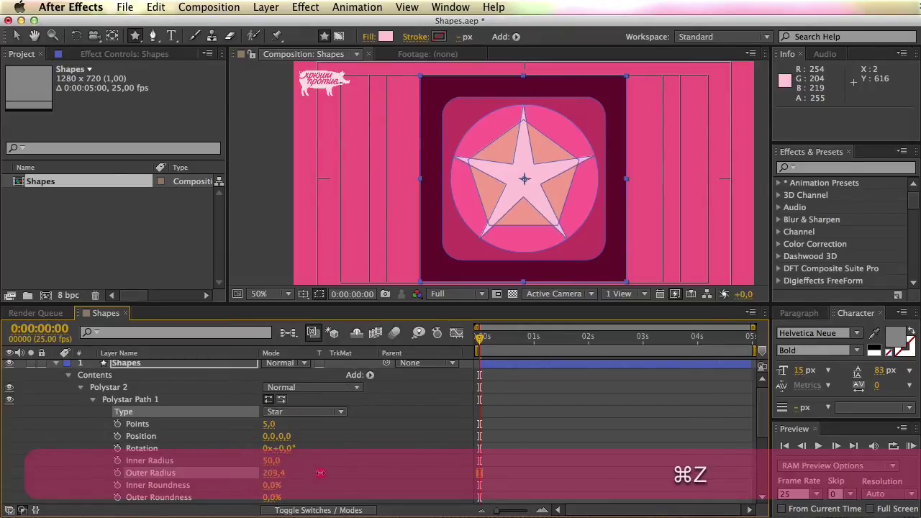
drag(276, 475, 310, 476)
key(super+z)
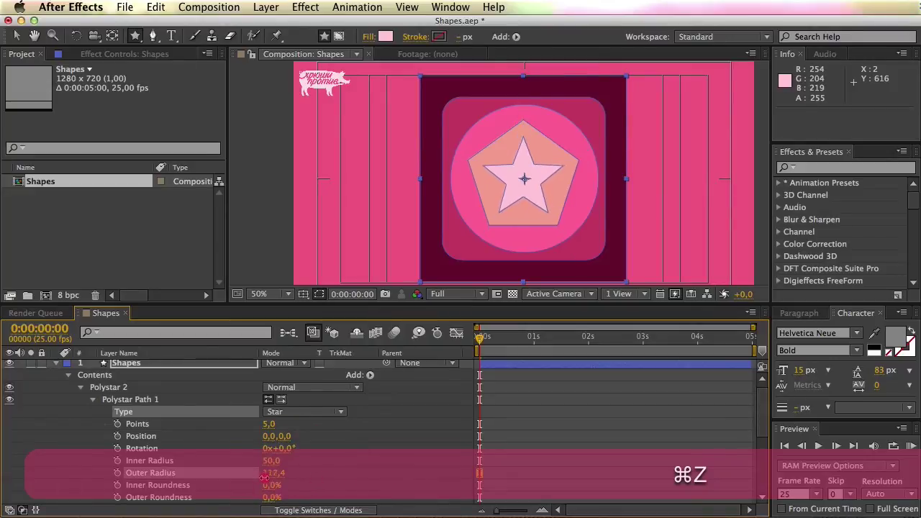
- Try inner and outer roundness on the star's path, undo both changes, and collapse its properties
scroll(279, 493, down, 2)
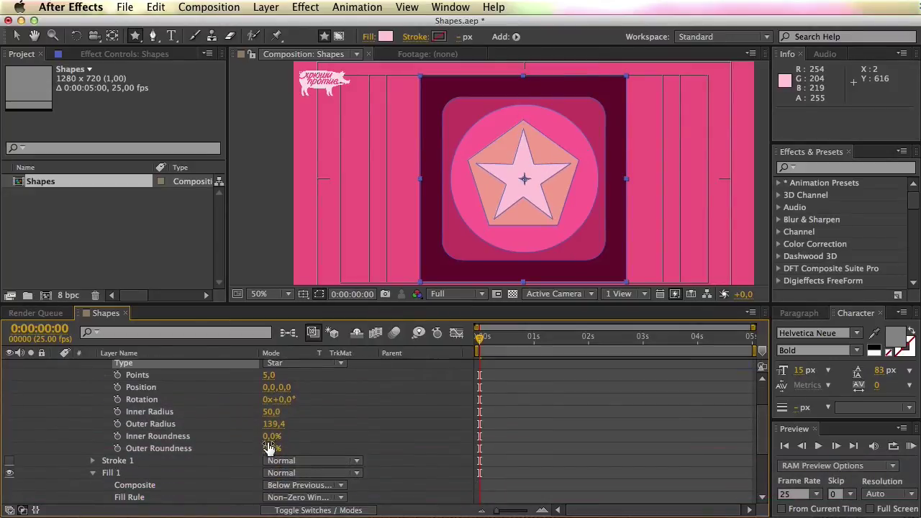
drag(270, 437, 436, 450)
key(super+z)
drag(274, 455, 338, 453)
key(super+z)
scroll(338, 453, up, 3)
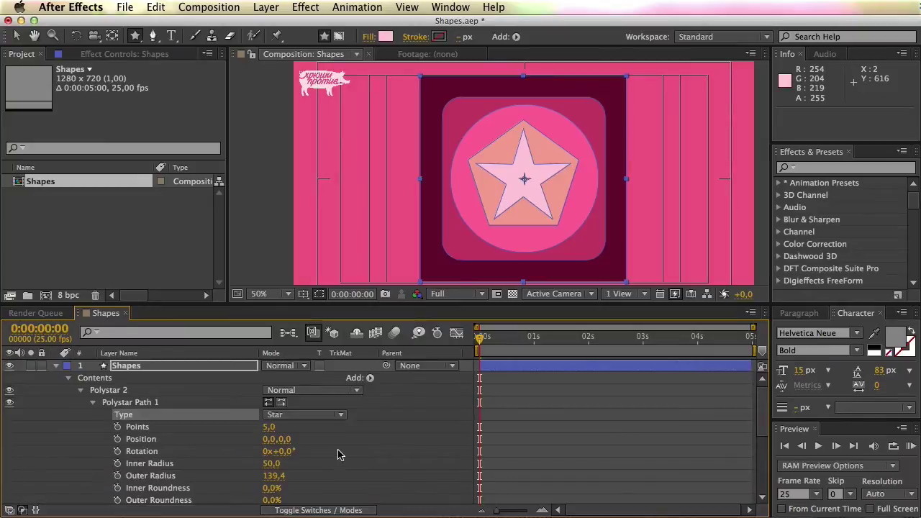
click(92, 404)
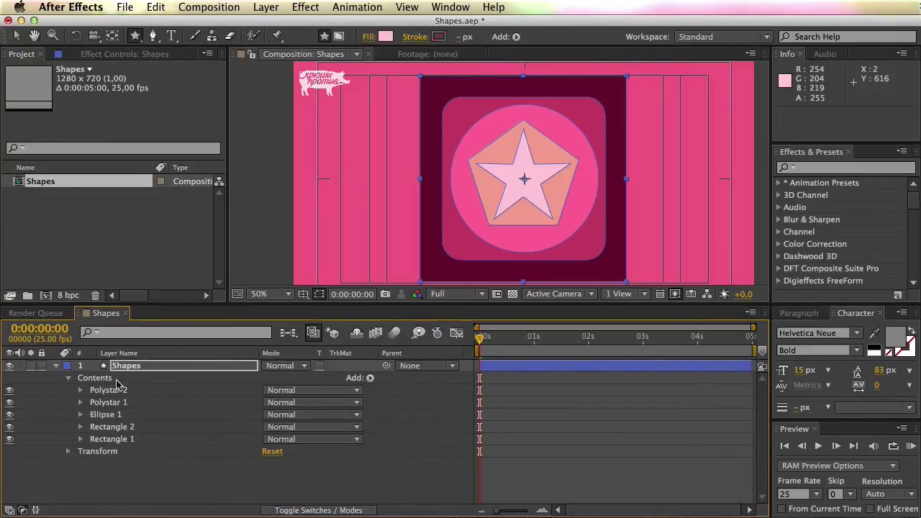
- Review the full list of paths, fills, strokes and path operations that can be added to the Shapes layer's Contents
click(370, 379)
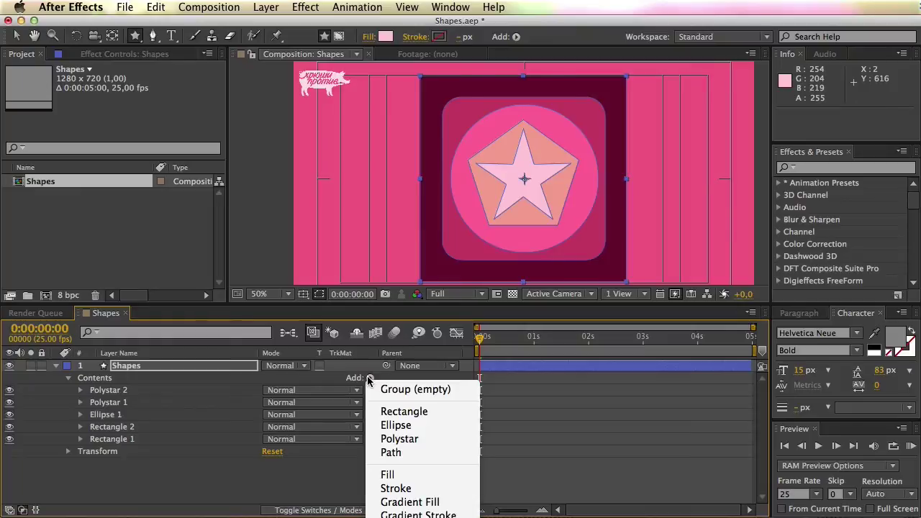
click(400, 378)
drag(683, 515, 657, 327)
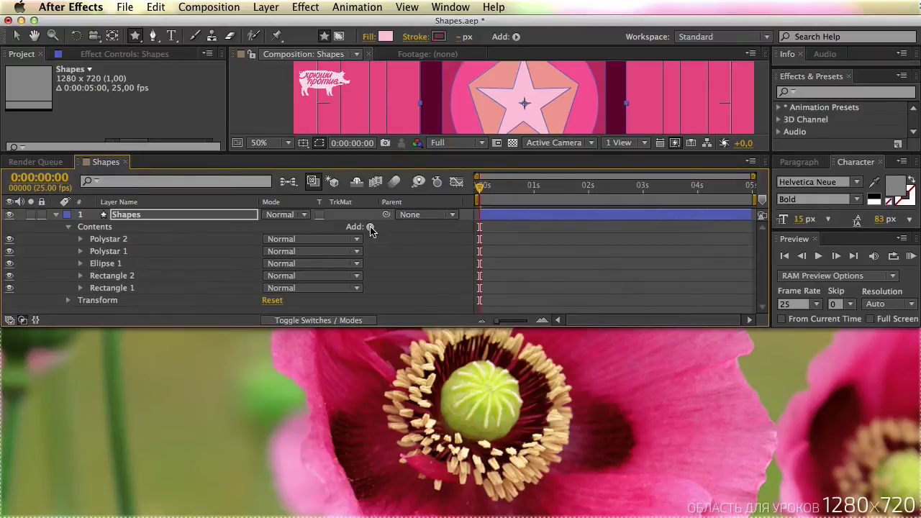
click(371, 227)
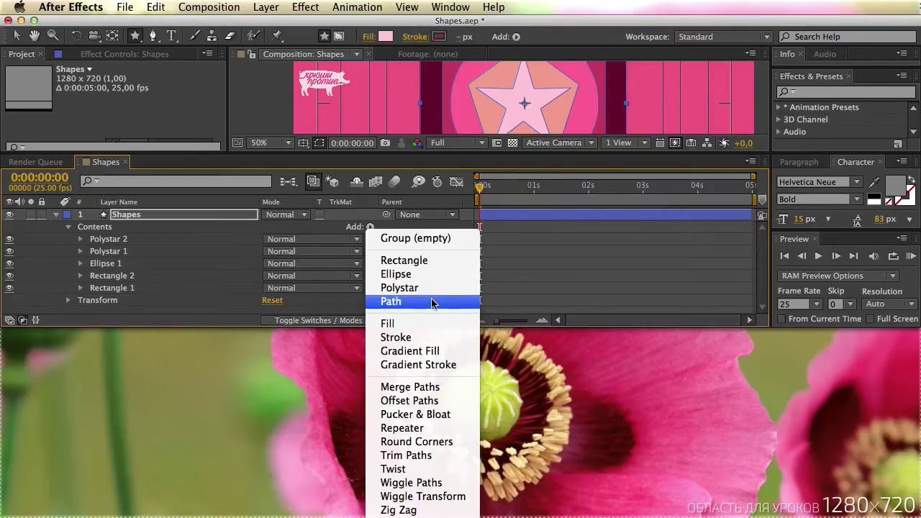
click(229, 260)
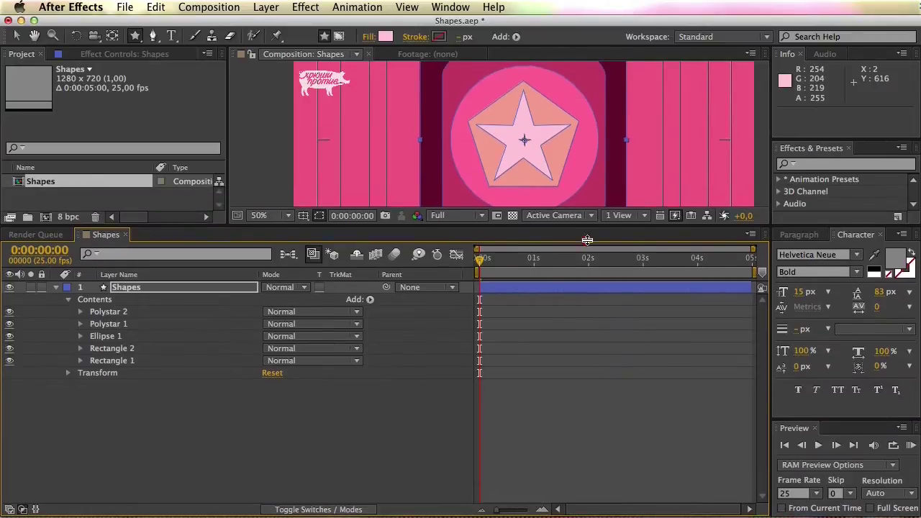
drag(587, 224, 587, 336)
- Activate the Pen Tool with the Shapes layer selected and hide all five existing shapes in its Contents
click(155, 36)
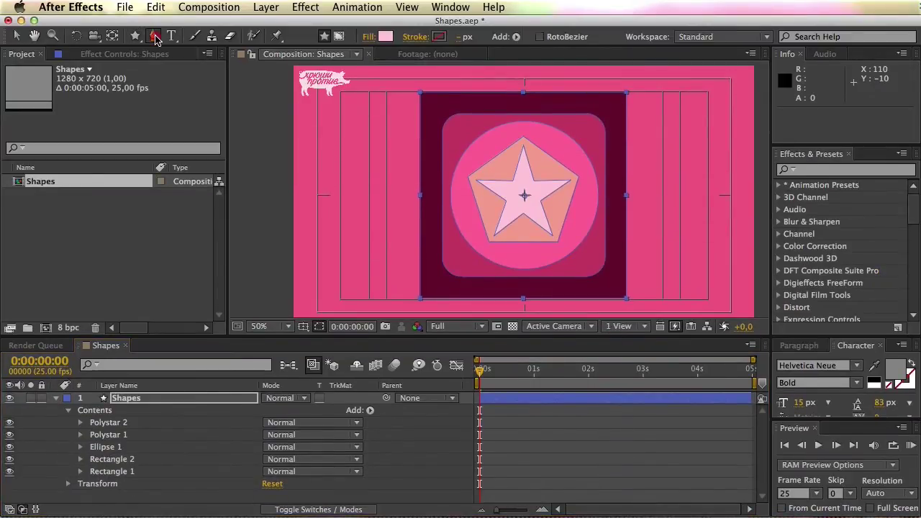
click(141, 400)
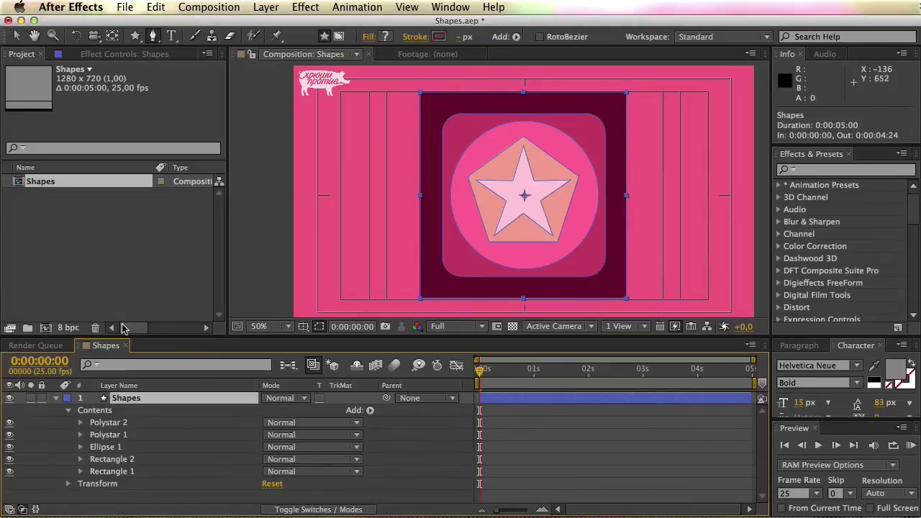
drag(10, 426, 9, 471)
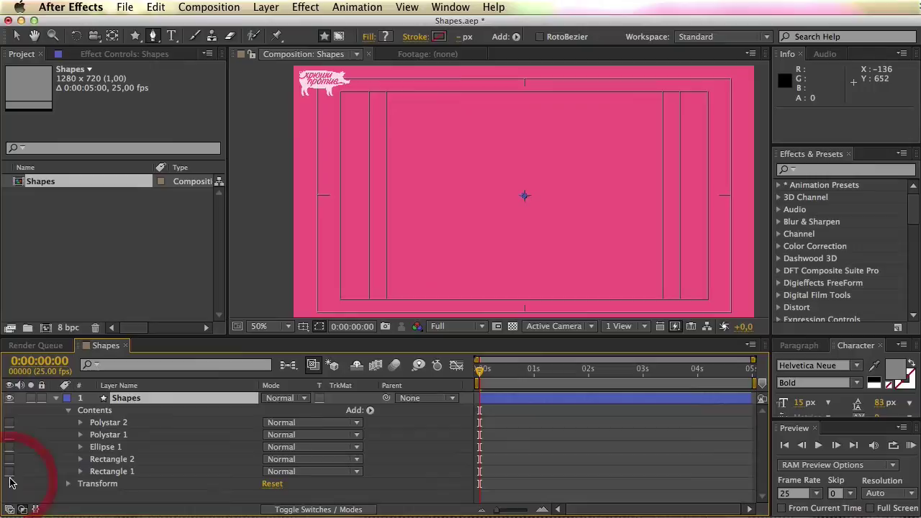
- Draw an open six-point freeform path with the Pen Tool around the composition center, mixing straight and curved segments
click(402, 136)
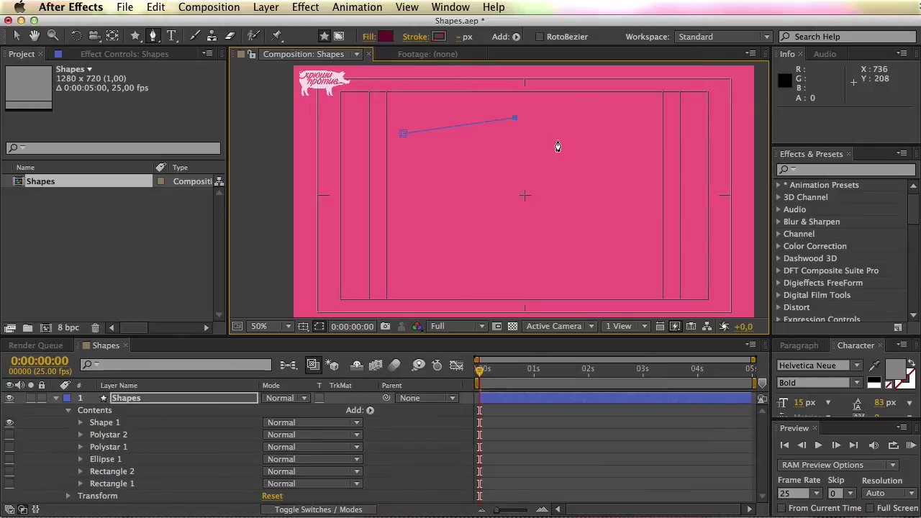
click(562, 147)
drag(565, 152, 538, 177)
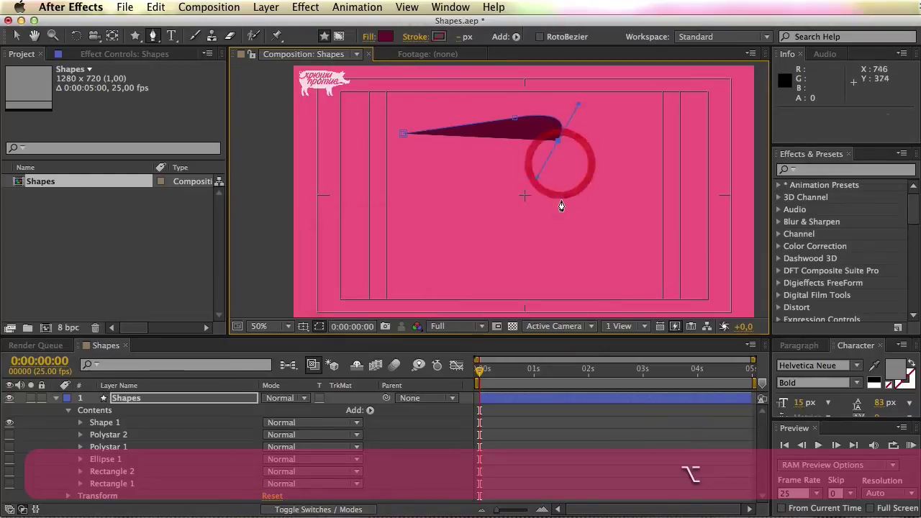
drag(558, 215, 585, 226)
drag(495, 257, 435, 243)
click(488, 173)
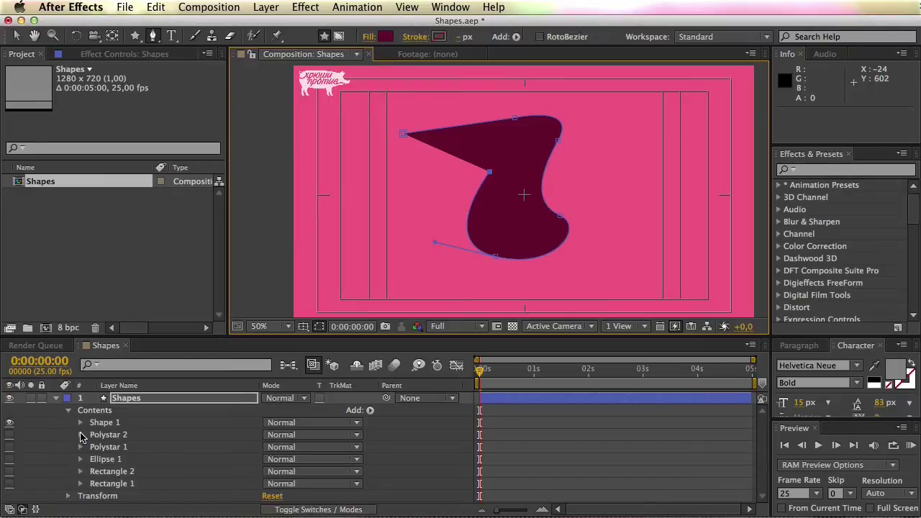
- Rename the new freeform shape group as WeirdThing
click(105, 424)
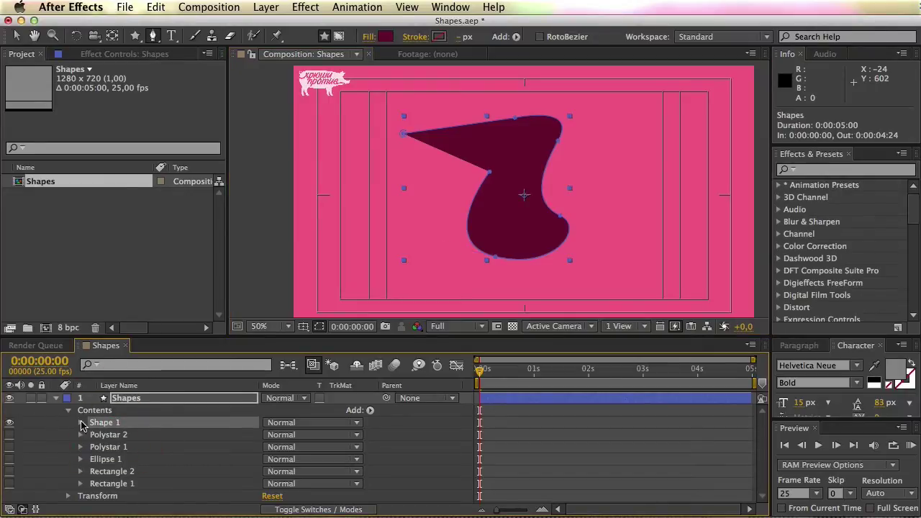
key(Return)
text(WeirdThing)
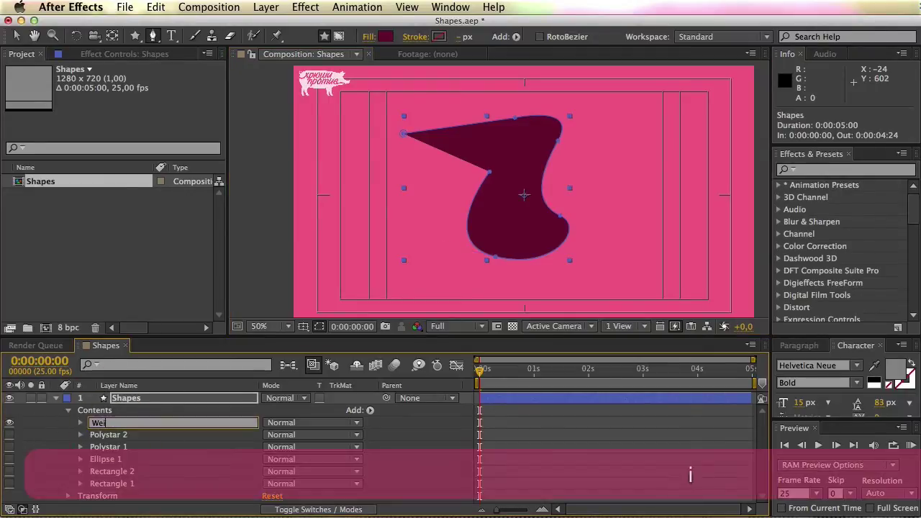
key(Return)
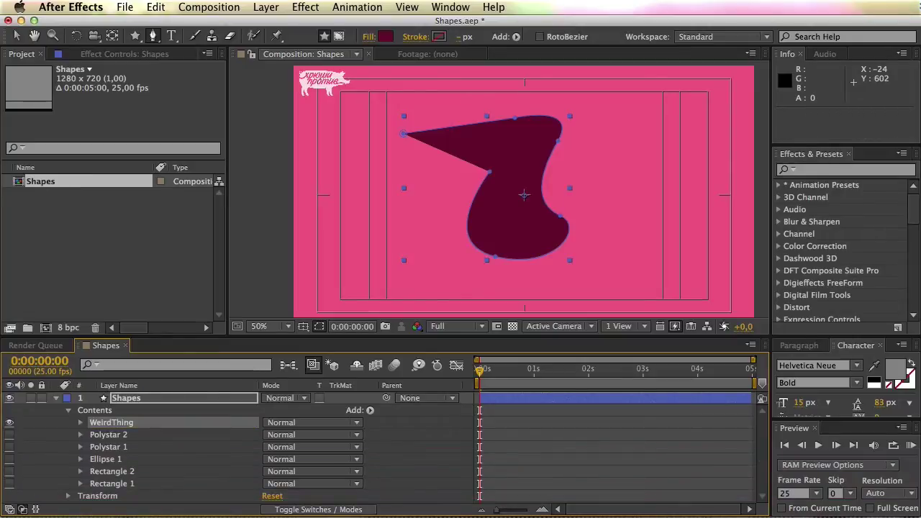
- Examine the contents of the WeirdThing group and the Path property inside its Path 1
click(81, 423)
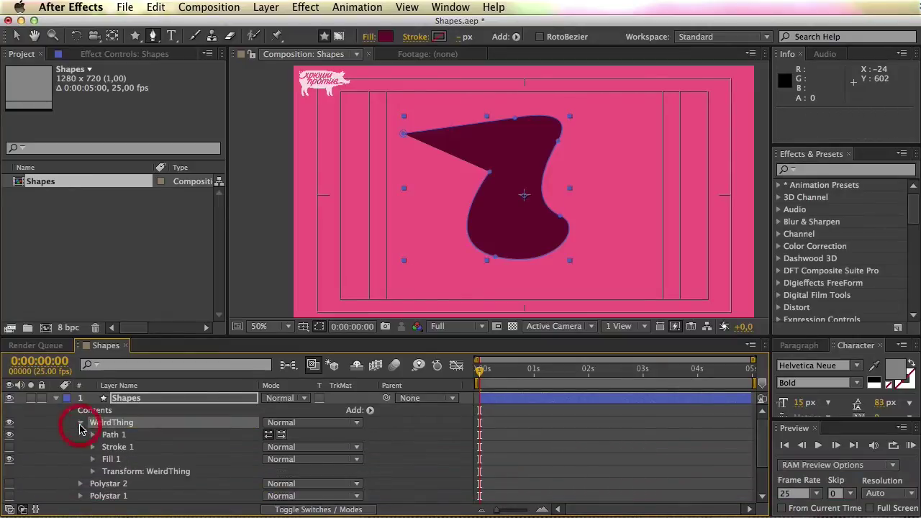
click(114, 435)
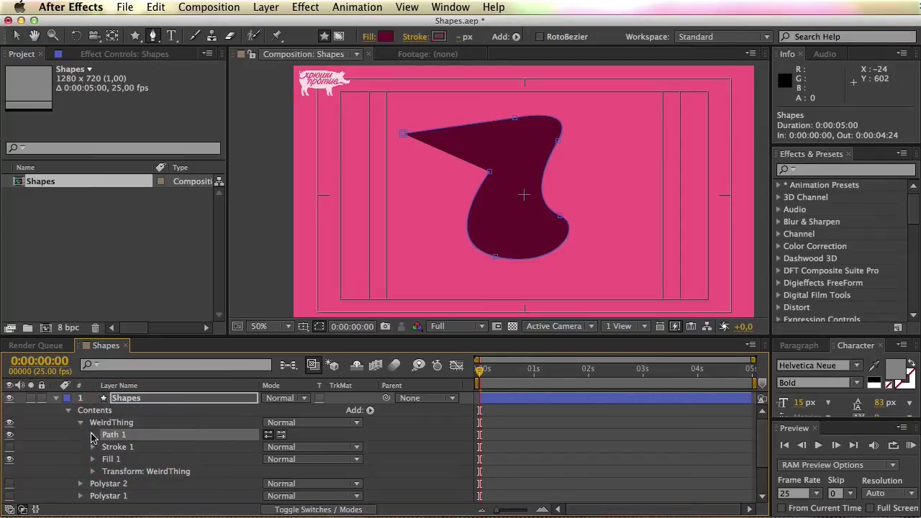
click(92, 434)
click(132, 447)
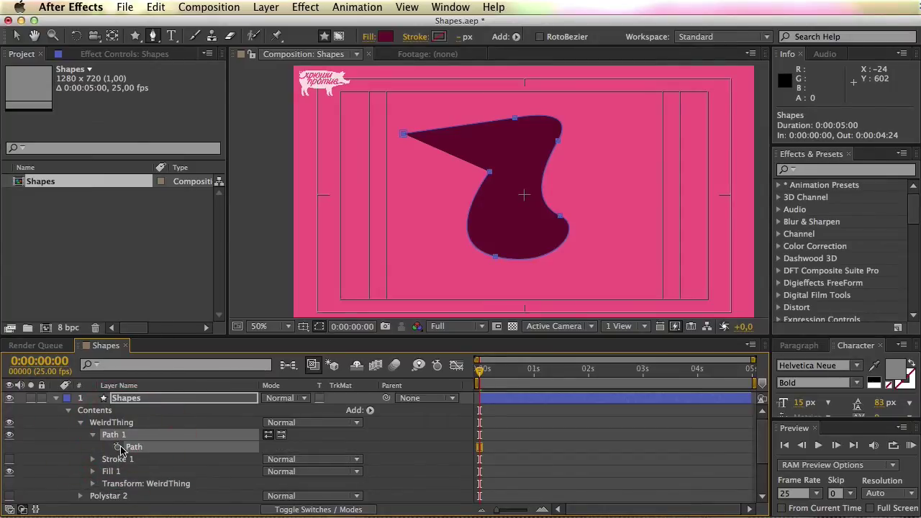
key(Left)
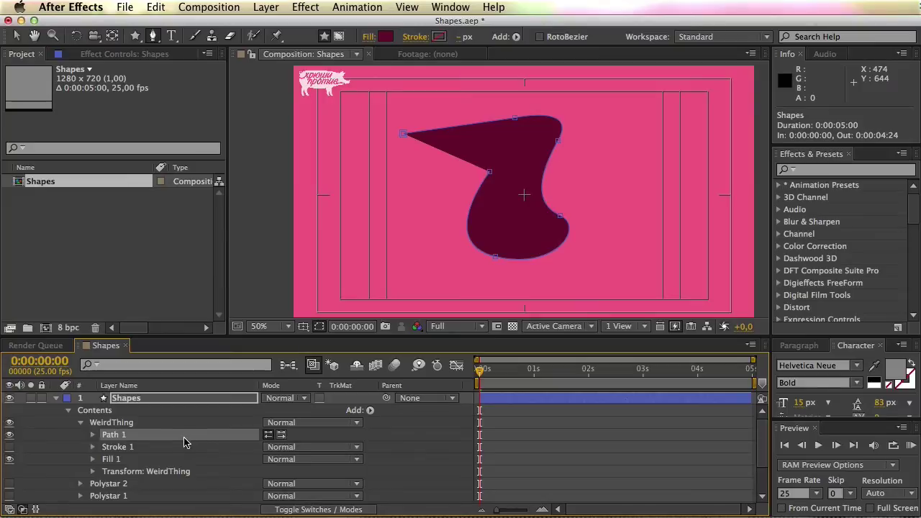
- Show WeirdThing's stroke, hide its fill, and expand the Stroke 1 properties down to the line cap and join options
click(9, 446)
click(9, 460)
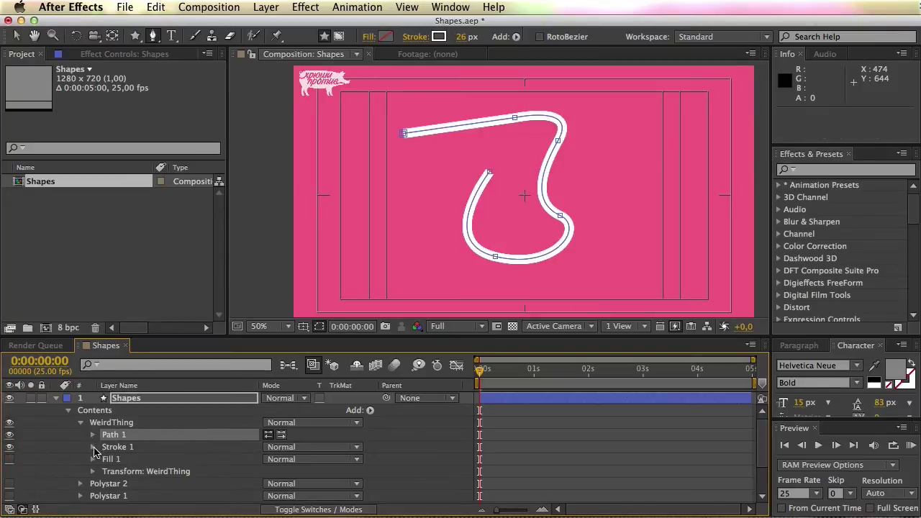
click(92, 447)
scroll(79, 453, down, 2)
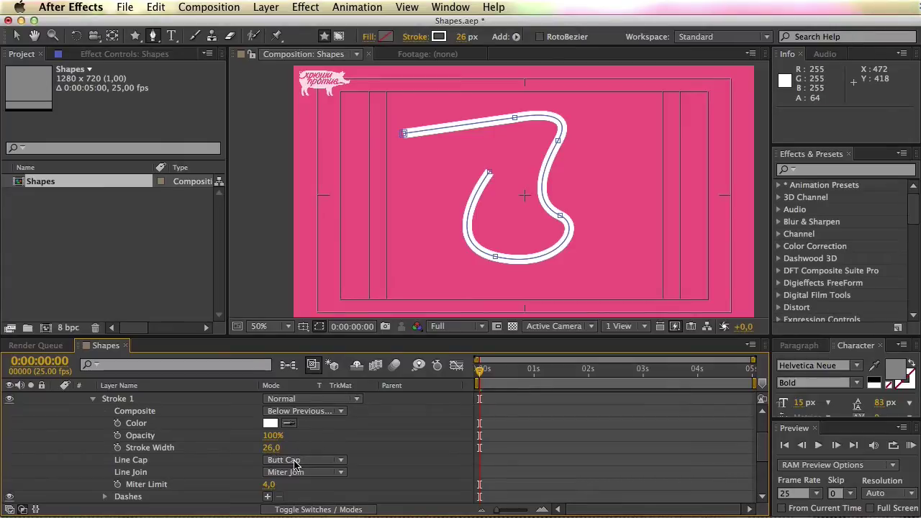
- Try the Round Cap and Projecting Cap line caps on WeirdThing's stroke, checking the path's open end up close
click(171, 462)
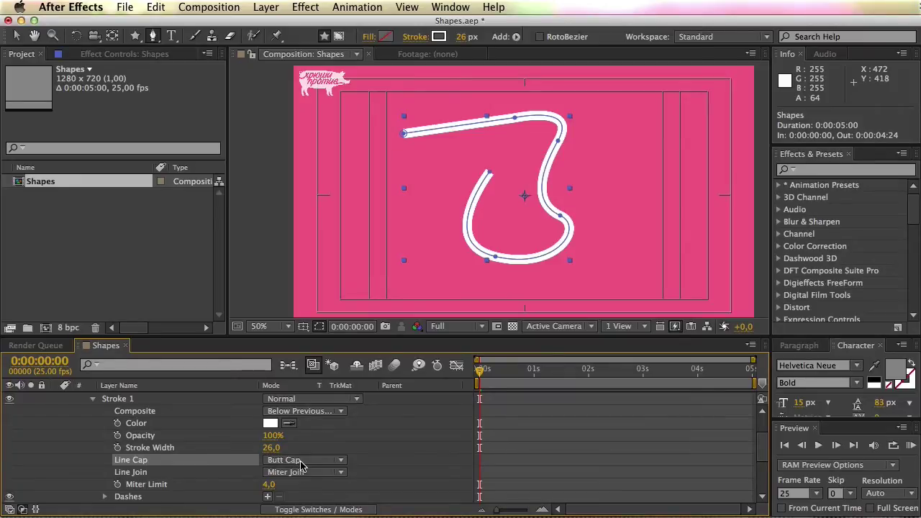
click(310, 464)
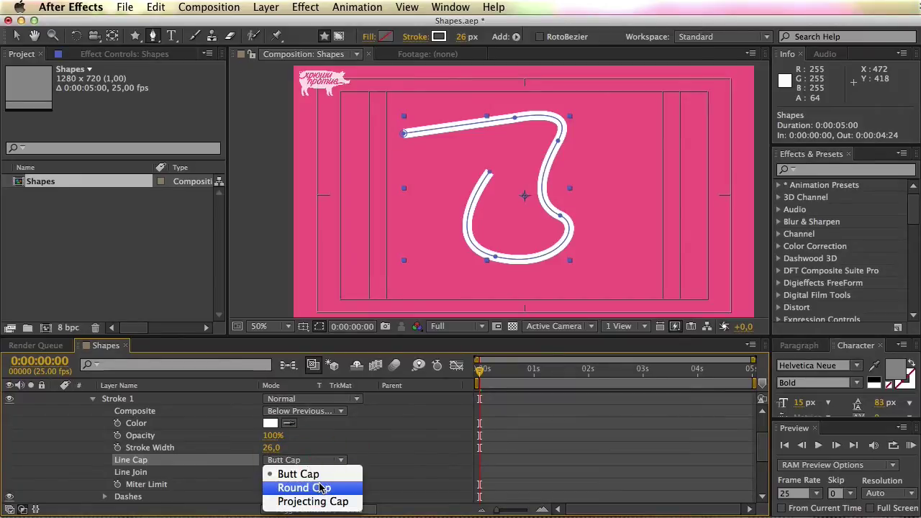
click(322, 489)
key(period)
key(period)
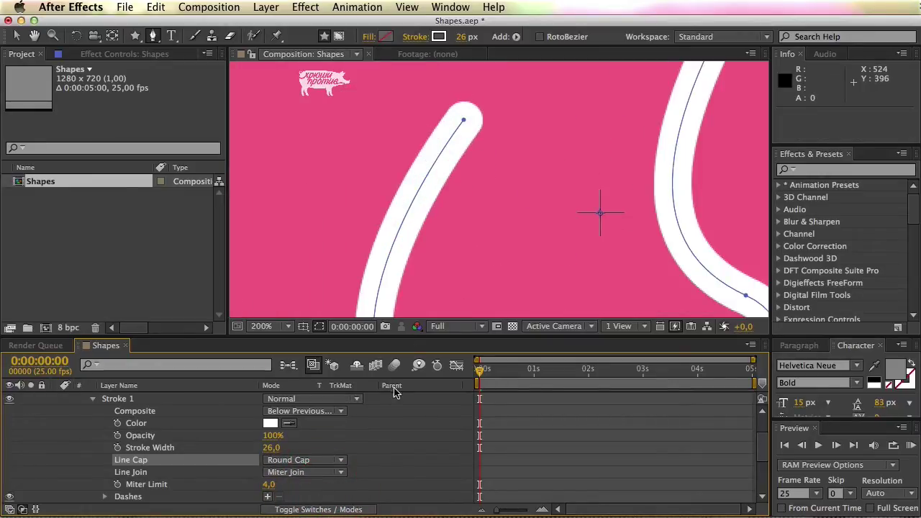
click(344, 461)
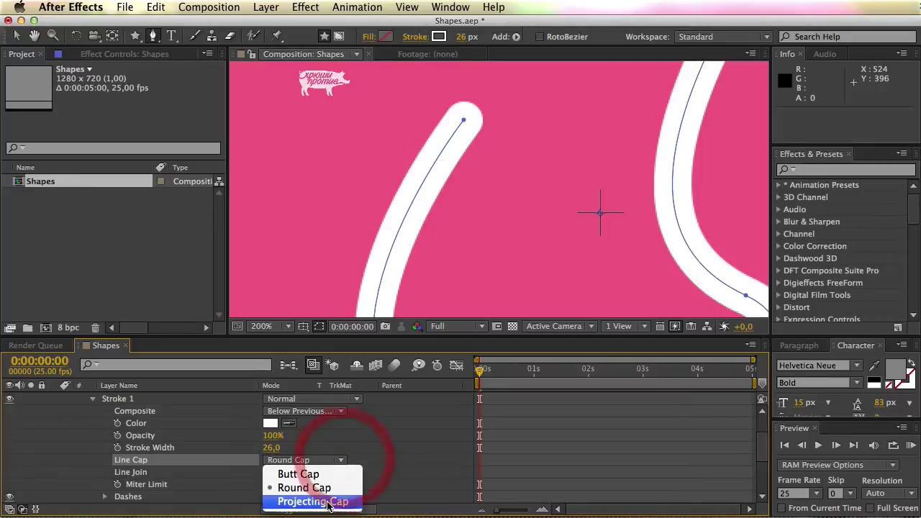
click(333, 501)
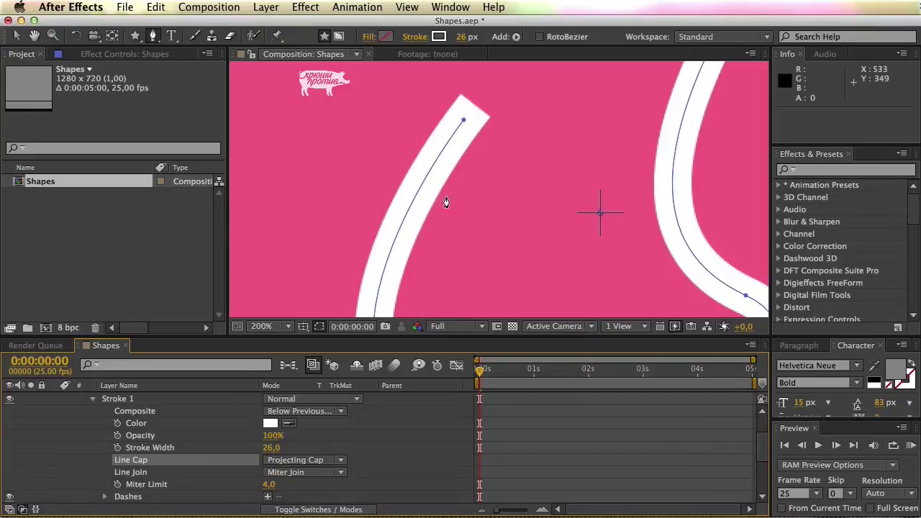
- Set WeirdThing's stroke width to 28 and its line cap to Butt Cap
mouse_move(272, 448)
mouse_down()
mouse_move(315, 448)
mouse_move(229, 436)
mouse_move(281, 447)
mouse_up()
click(291, 459)
click(291, 471)
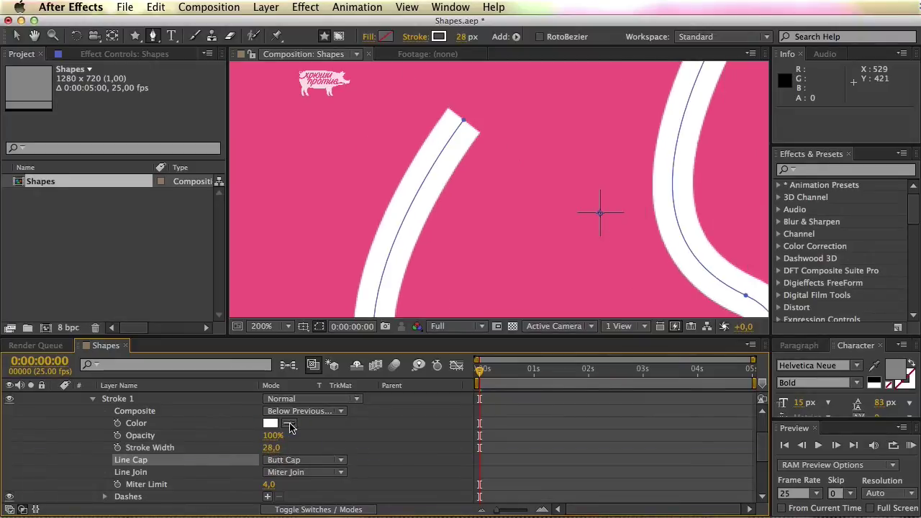
- Sample a light pink color for WeirdThing's stroke, set its line cap to Round Cap, and deselect the layer
click(288, 424)
click(302, 460)
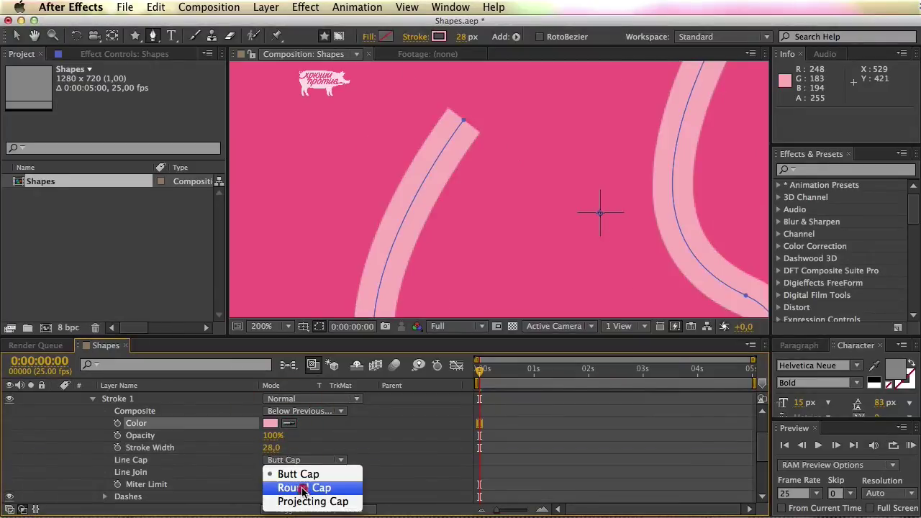
click(302, 488)
key(F2)
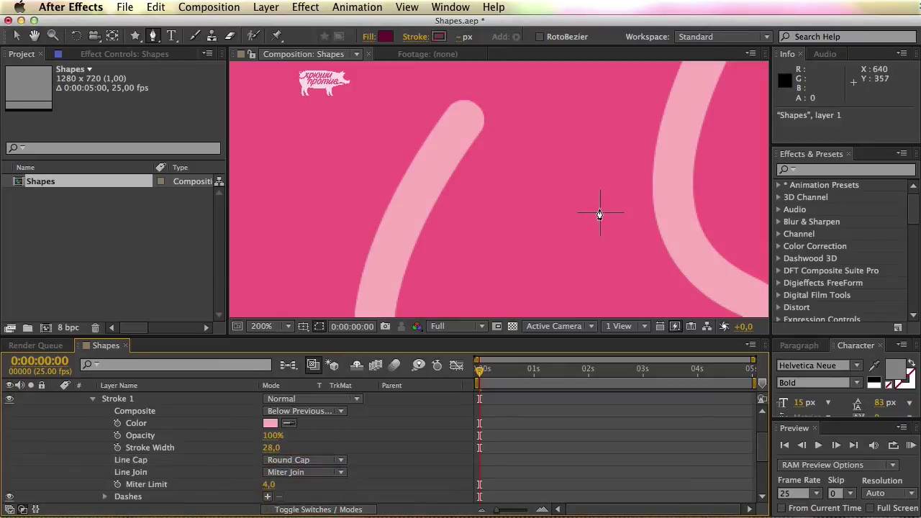
scroll(602, 200, down, 2)
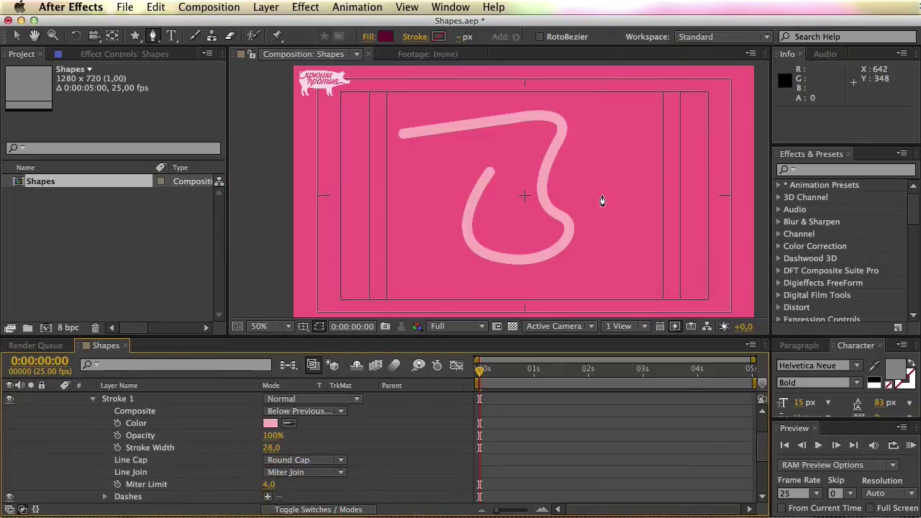
- Collapse the WeirdThing group and make both polystars, the ellipse and both rectangles visible again
scroll(251, 430, up, 3)
click(80, 422)
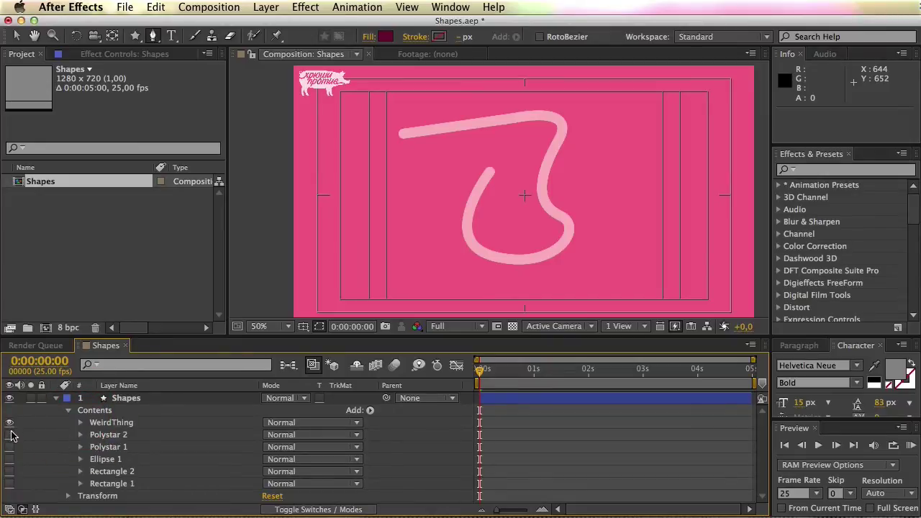
drag(10, 466, 9, 487)
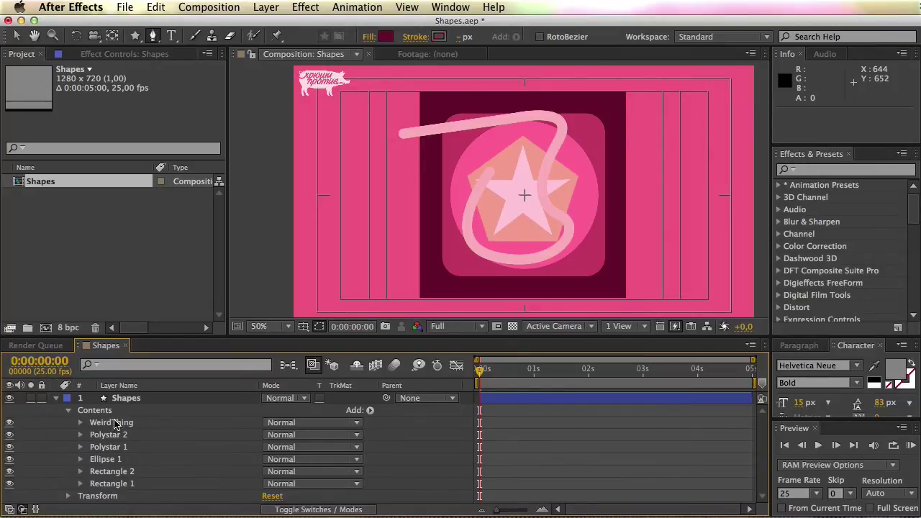
- Add a Gradient Fill to the contents of the Shapes layer
click(146, 400)
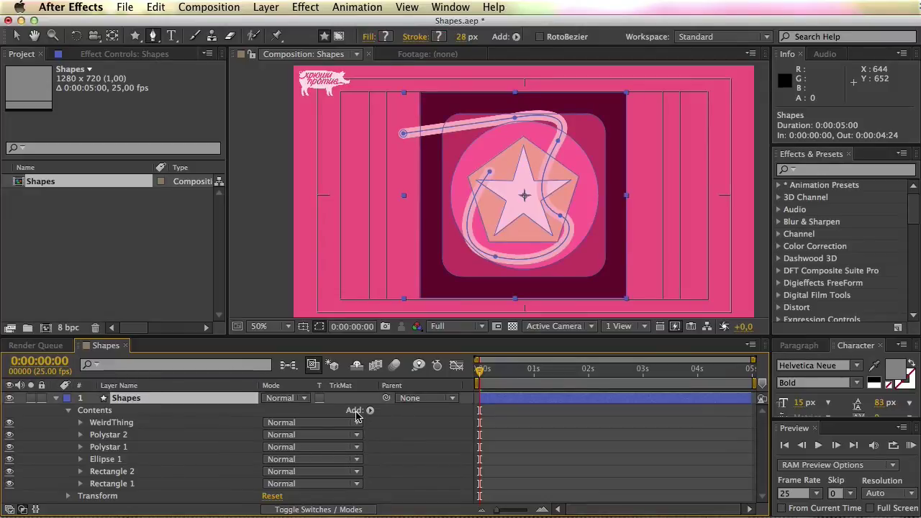
click(516, 37)
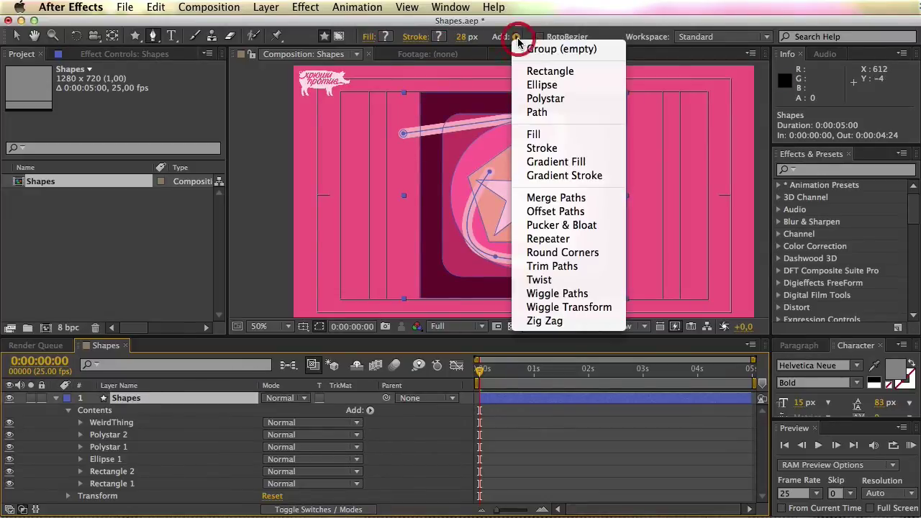
click(601, 165)
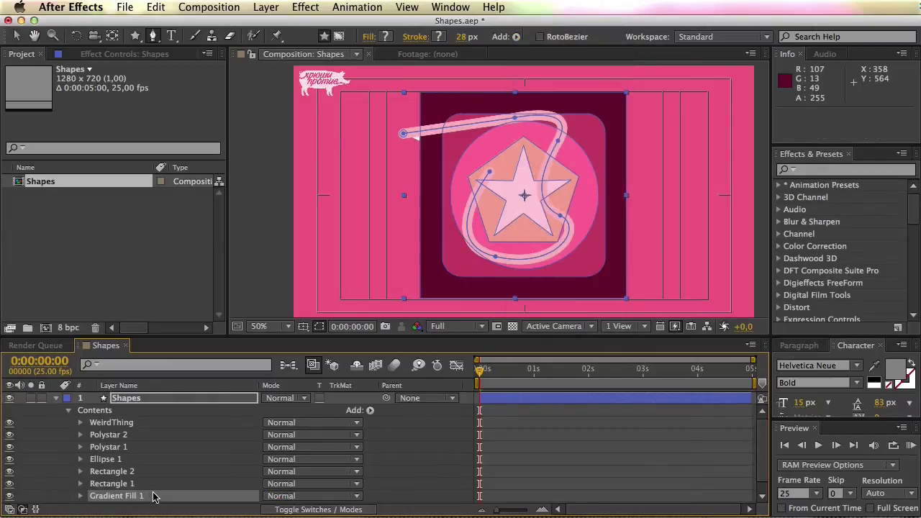
- Hide every shape group except Rectangle 1 and move the gradient fill into Rectangle 1, below its Fill 1
drag(11, 473, 13, 387)
scroll(132, 488, down, 1)
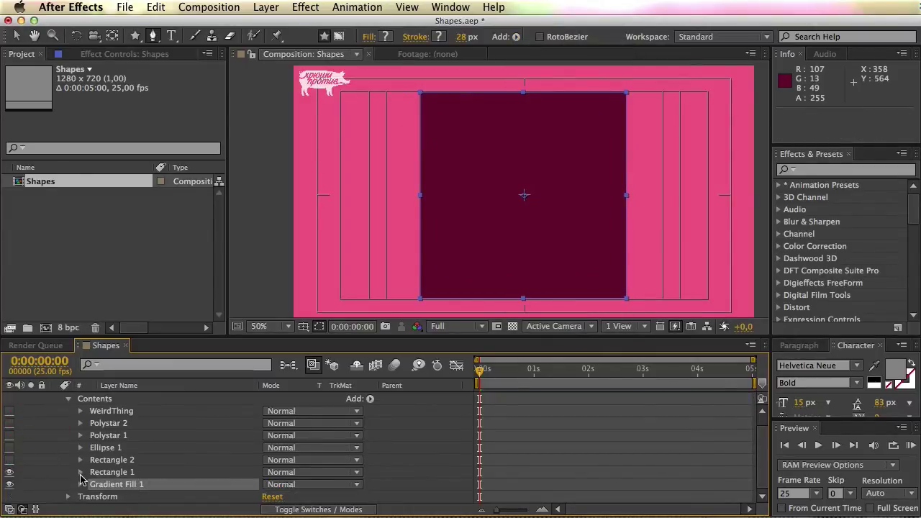
click(81, 473)
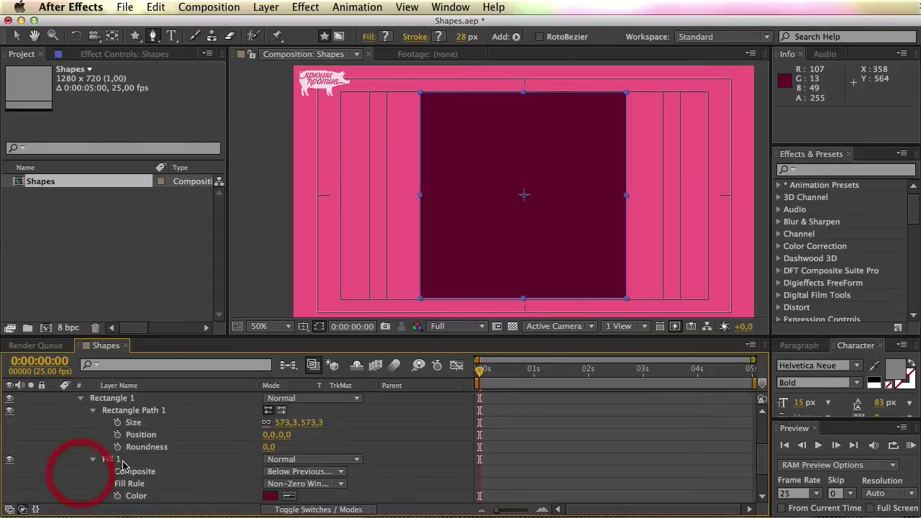
click(92, 410)
click(92, 425)
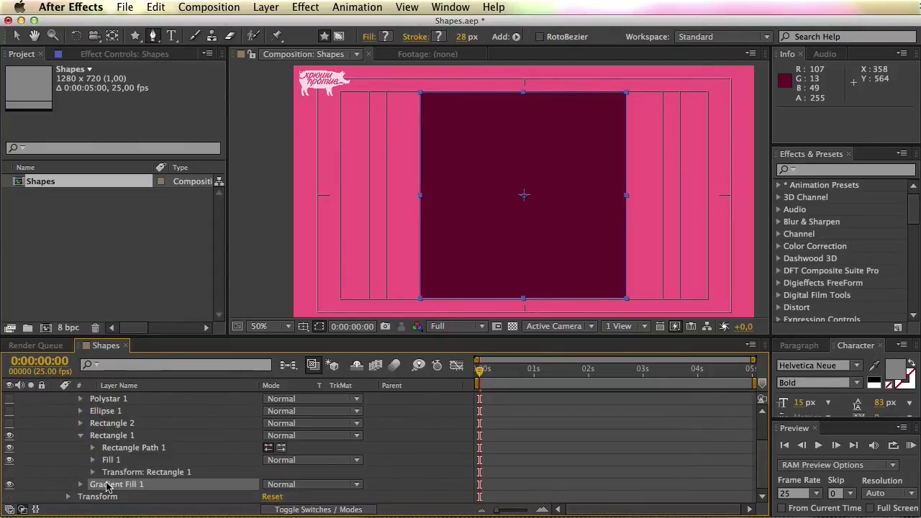
drag(123, 488, 119, 464)
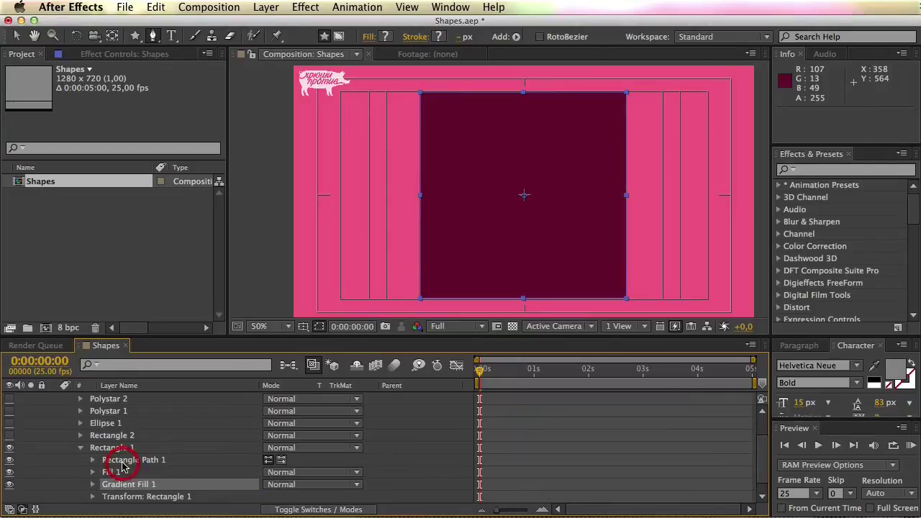
- Hide Rectangle 1's solid fill and stretch the linear gradient from the square's left edge to its right edge
click(10, 473)
click(91, 486)
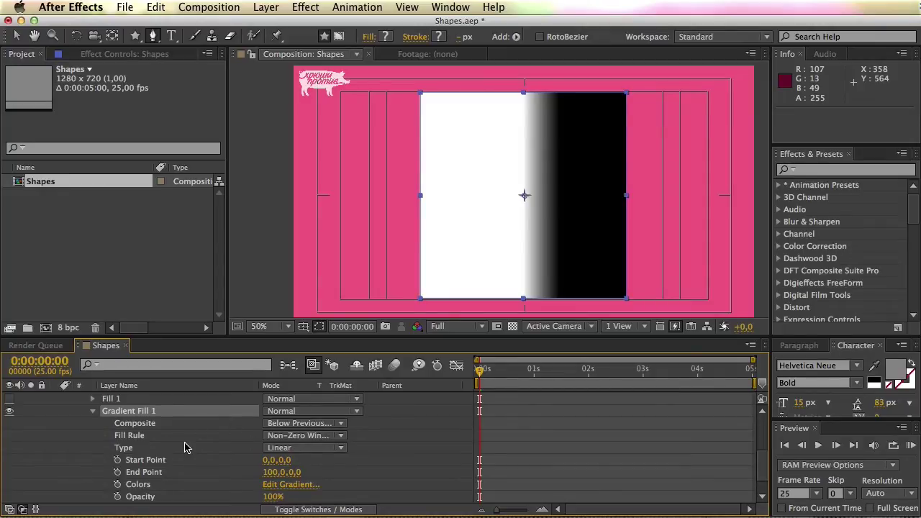
click(17, 36)
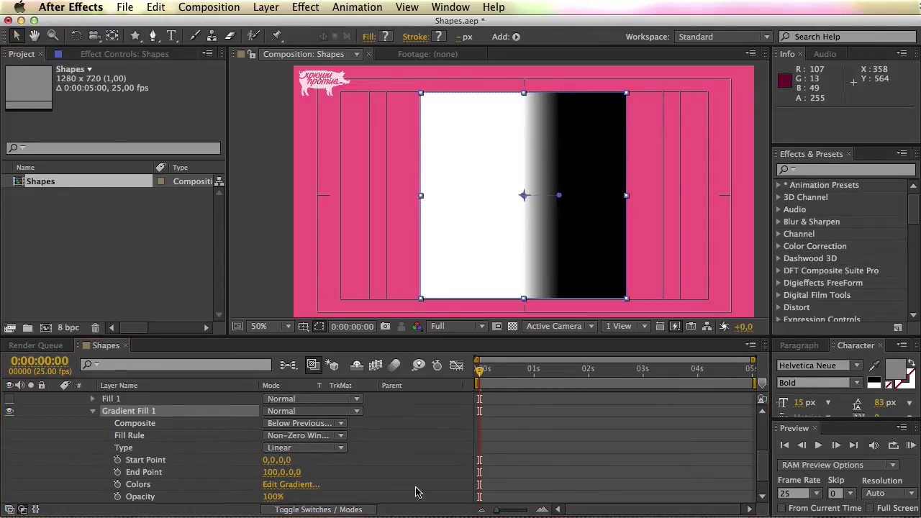
drag(560, 200, 624, 197)
drag(524, 197, 421, 196)
- Make the gradient Radial, with its start point at about -92.1, -124.5 and end point at about 196.3, 185.5
click(305, 449)
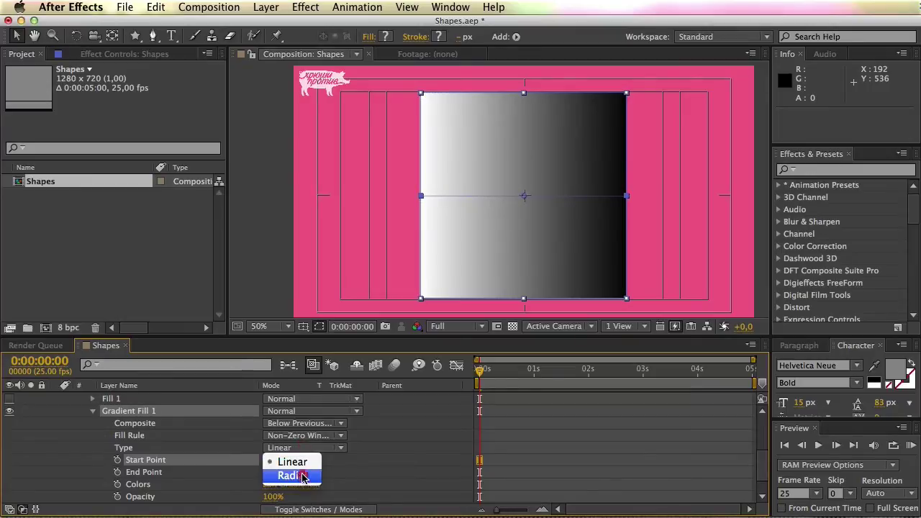
click(301, 477)
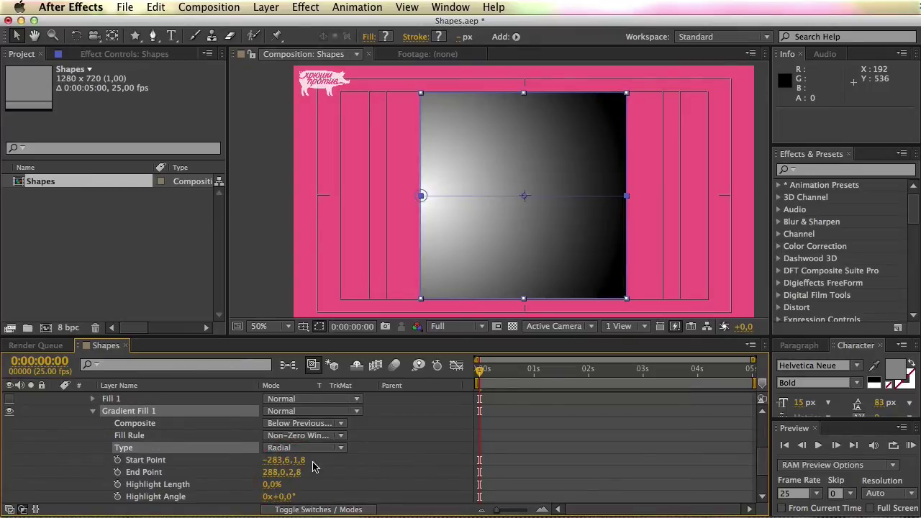
drag(423, 196, 490, 150)
drag(626, 195, 592, 267)
key(shift+super+1)
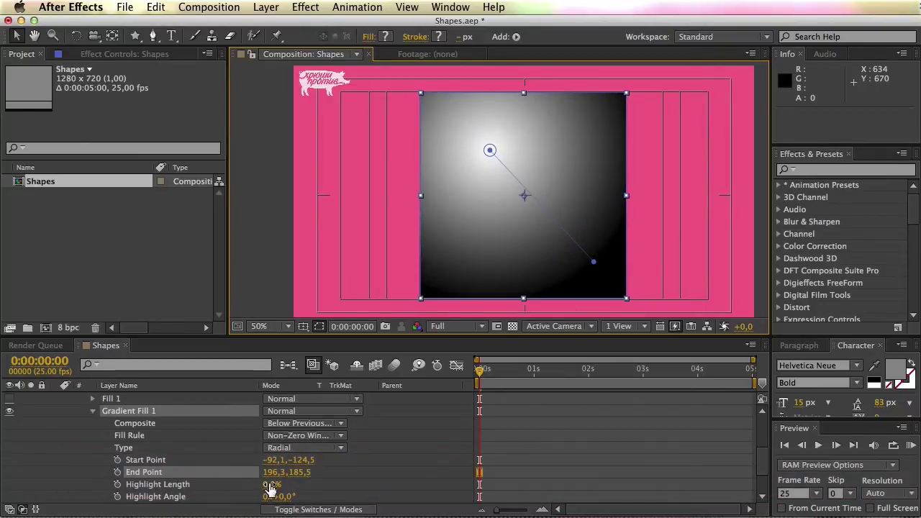
key(super+z)
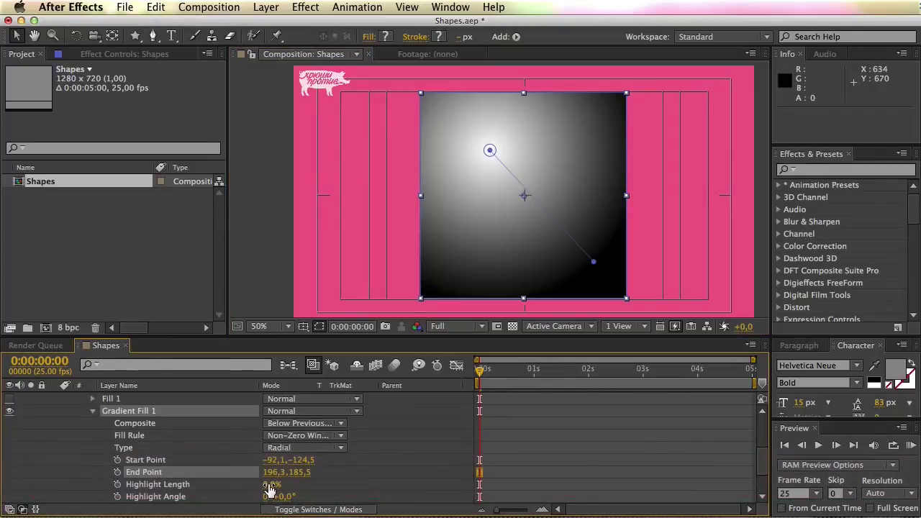
- Vary the radial gradient's highlight length across its range, leave it at 90%, and select the highlight angle
drag(271, 488, 349, 484)
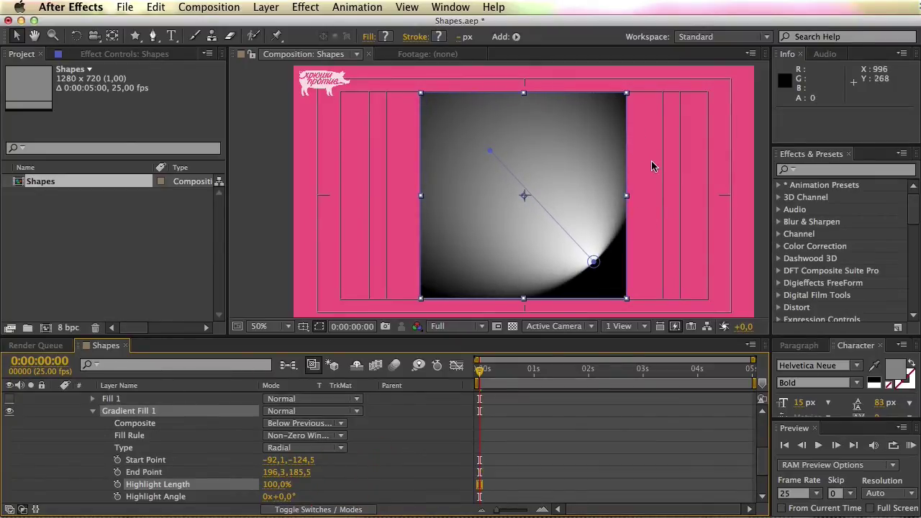
drag(275, 489, 63, 454)
drag(3, 436, 320, 494)
click(284, 496)
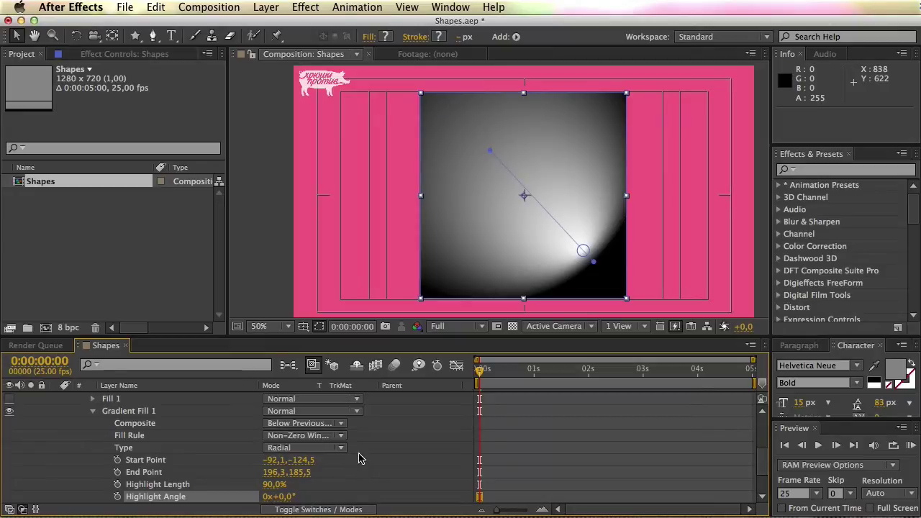
- Edit the gradient's colors and set its first color stop to the light red FF7D7D
scroll(360, 458, down, 2)
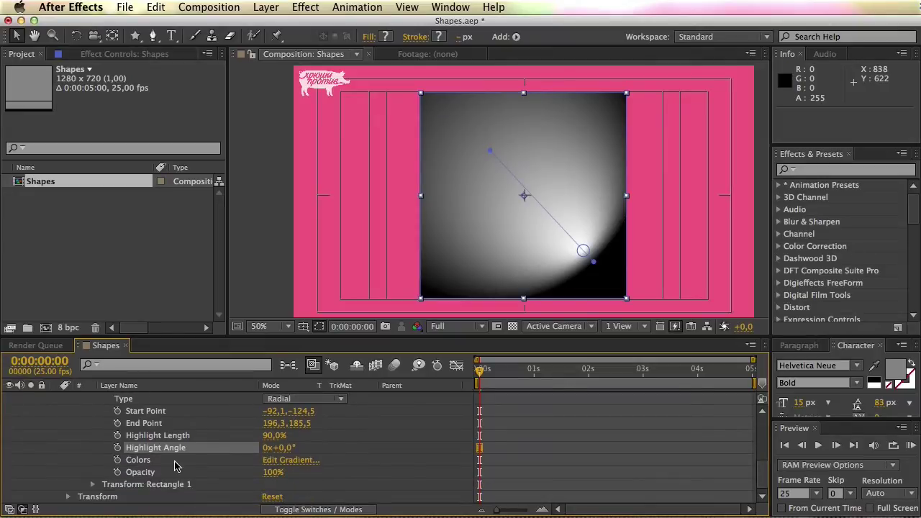
click(164, 459)
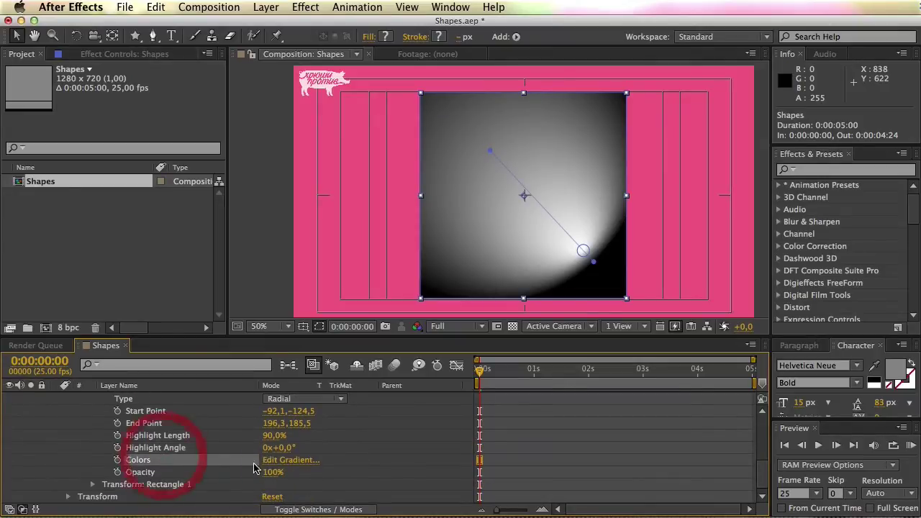
click(301, 466)
drag(495, 199, 241, 59)
drag(29, 160, 138, 160)
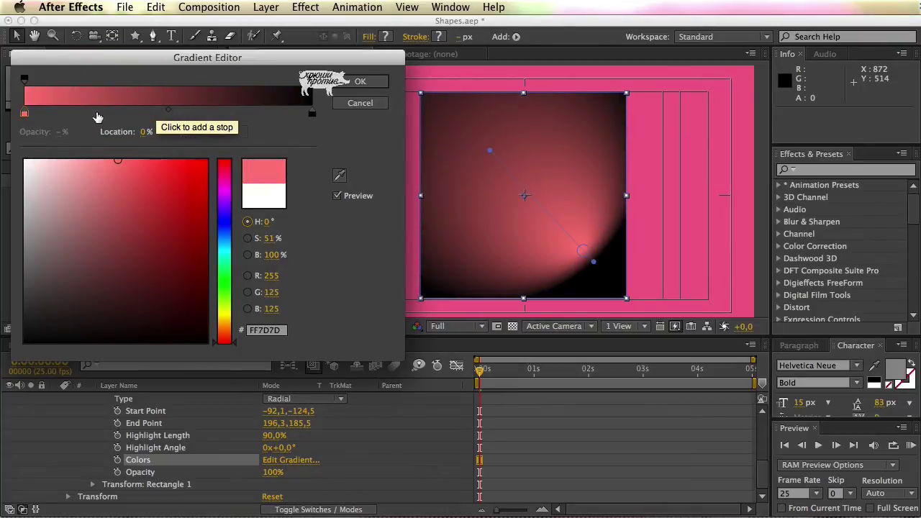
- Add a dark red color stop about a quarter along the gradient and shift the preceding midpoint close to it
click(97, 114)
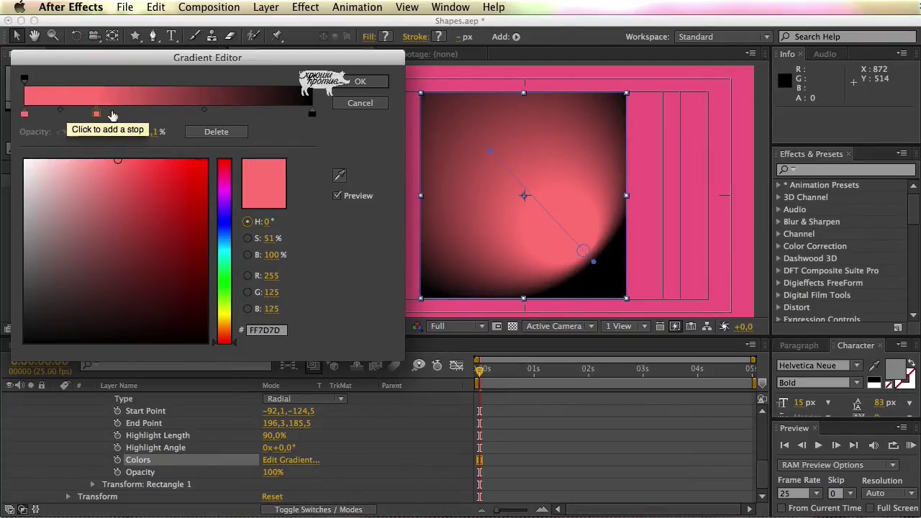
click(206, 282)
drag(60, 110, 97, 116)
- Set the gradient's end opacity stop to 9%, add a 100% opacity stop at 47.6% with adjusted midpoints, and accept the gradient
click(312, 77)
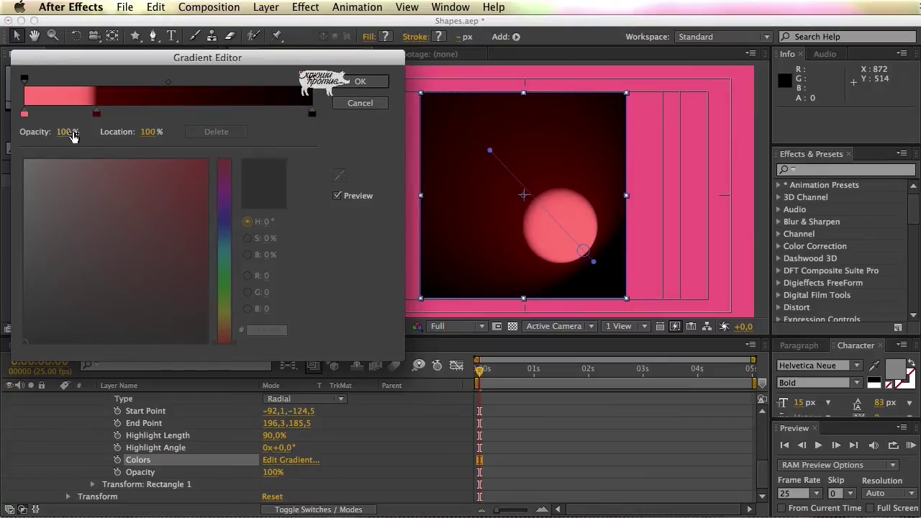
drag(67, 140, 4, 141)
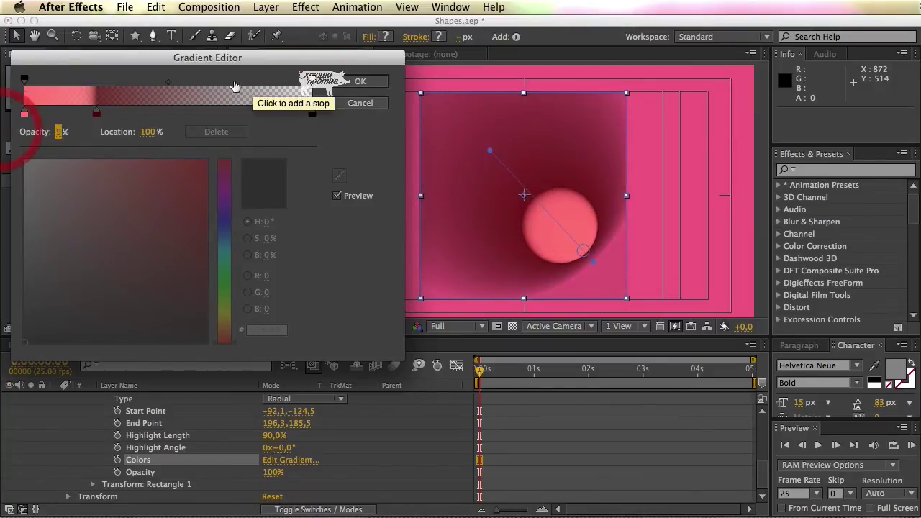
click(179, 79)
drag(61, 131, 7, 141)
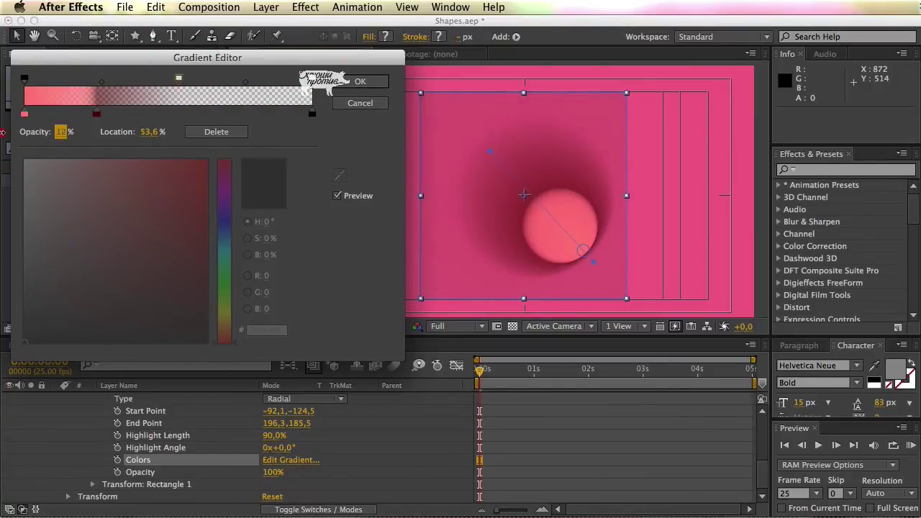
drag(179, 79, 108, 79)
drag(210, 80, 281, 80)
drag(105, 85, 191, 79)
drag(293, 81, 161, 83)
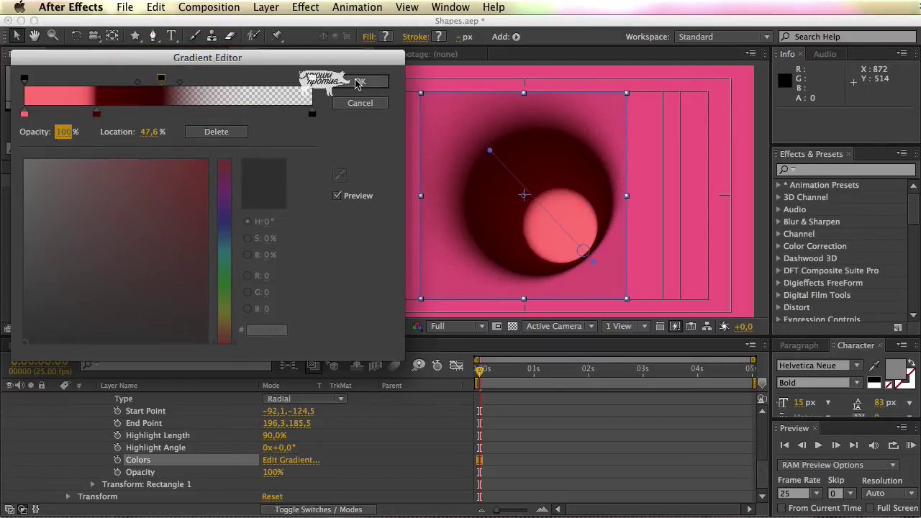
click(358, 83)
- Try the gradient fill's opacity, leaving it at 100%, and add a gradient stroke to Rectangle 1
drag(272, 472, 356, 487)
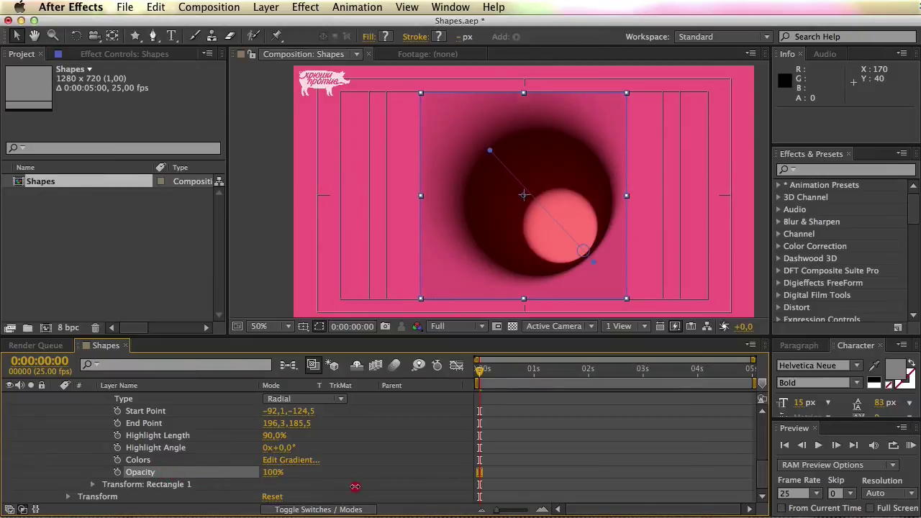
scroll(374, 468, up, 8)
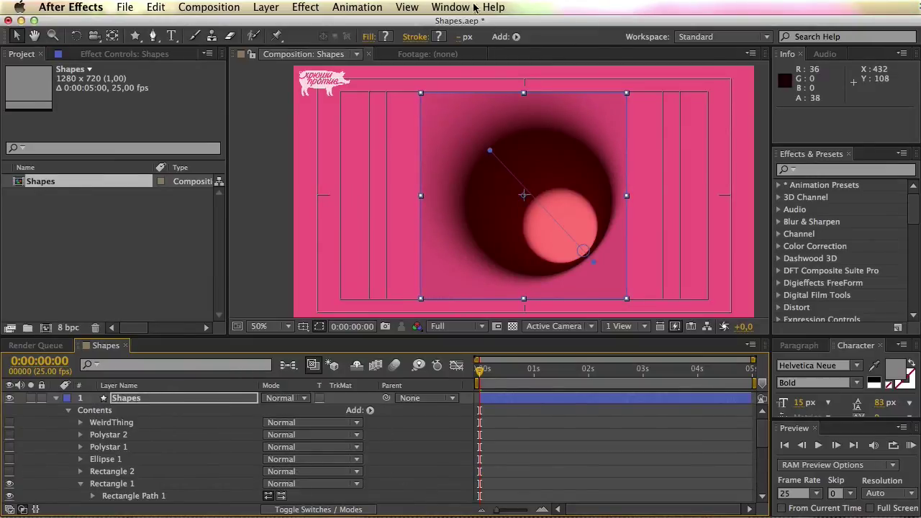
click(515, 37)
click(580, 183)
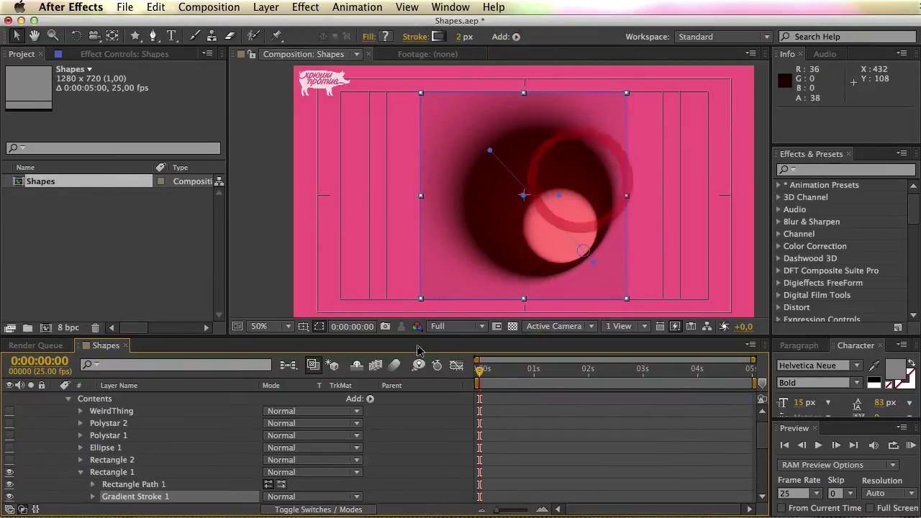
- Set the width of Rectangle 1's gradient stroke to 72 and look through its remaining properties
scroll(366, 442, down, 5)
scroll(149, 451, up, 4)
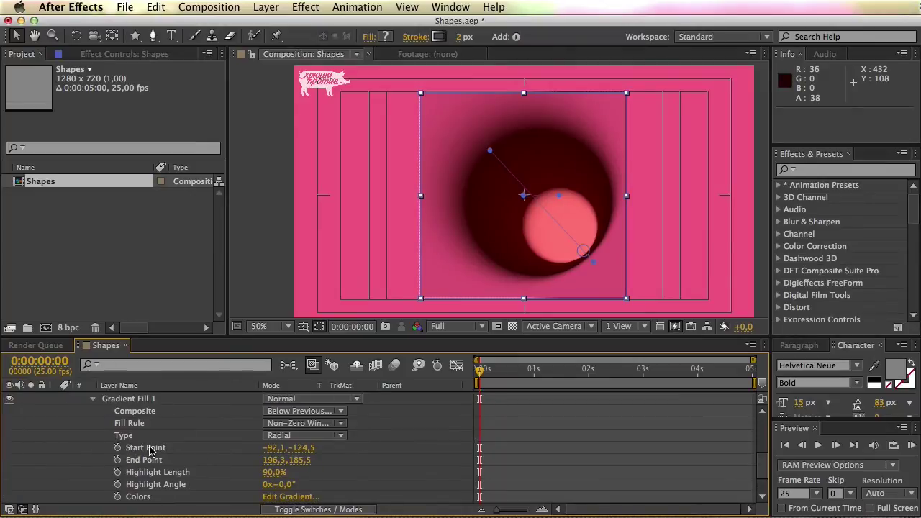
click(93, 435)
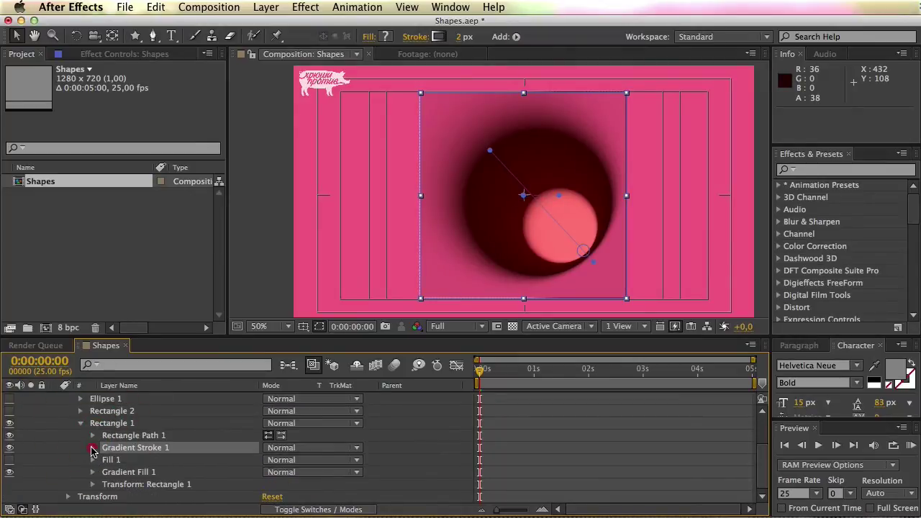
click(92, 448)
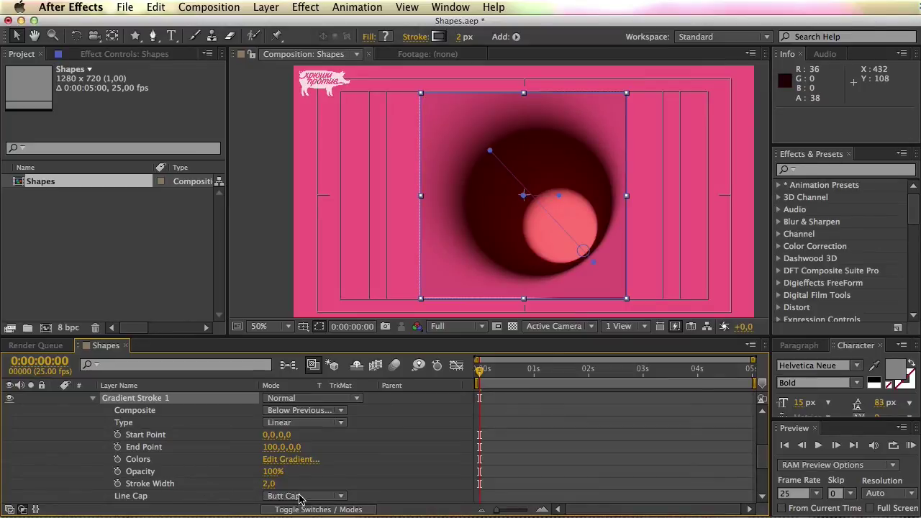
drag(270, 485, 317, 485)
scroll(199, 477, down, 2)
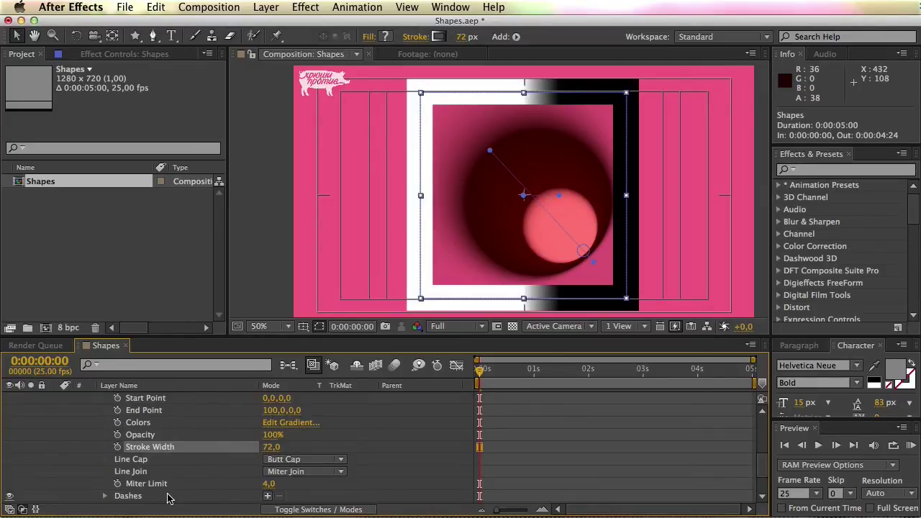
scroll(152, 474, up, 4)
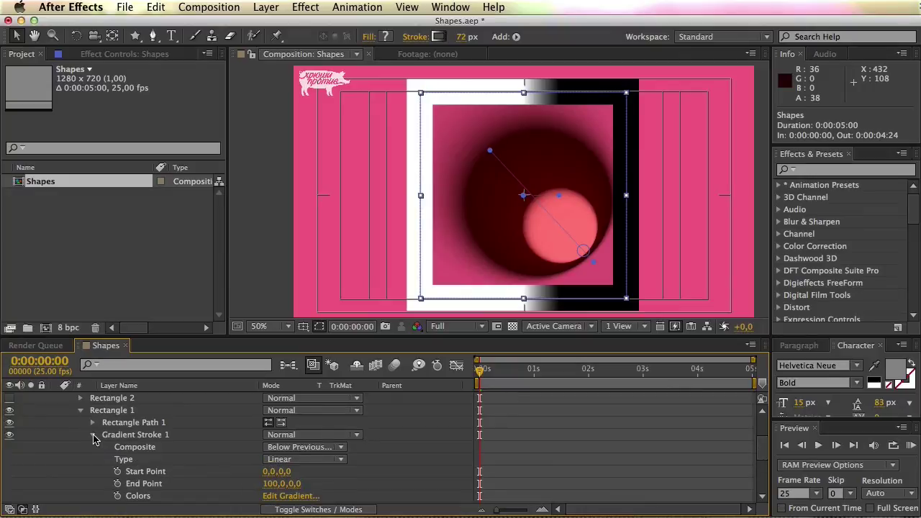
- Delete the gradient stroke and gradient fill from Rectangle 1 and make its Fill 1 visible
click(93, 435)
click(144, 450)
key(Delete)
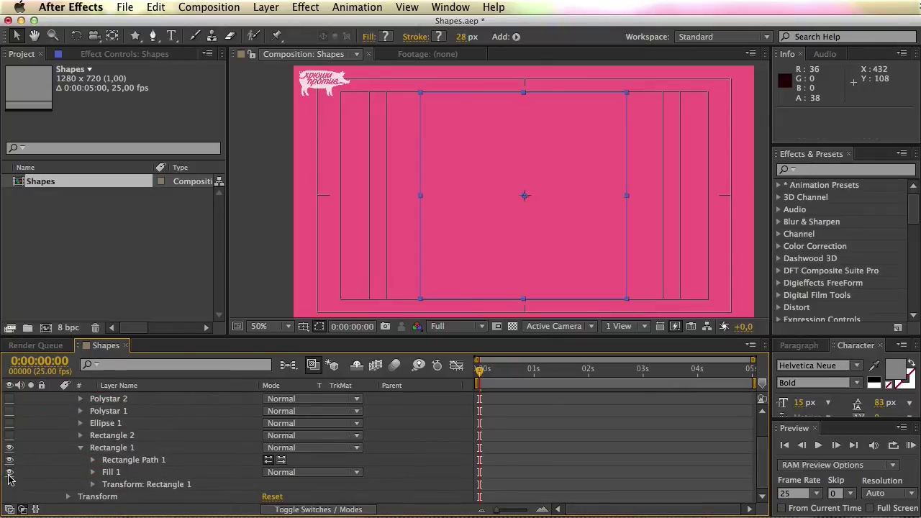
click(10, 475)
- Make all the hidden shape groups visible, collapse Rectangle 1, and look over the path operations that can be added
scroll(22, 471, up, 2)
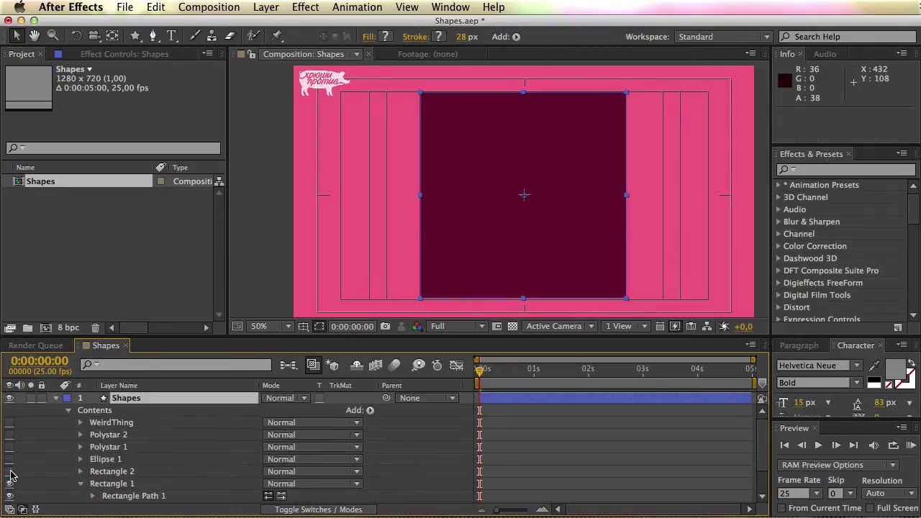
drag(10, 475, 9, 423)
click(80, 484)
click(516, 36)
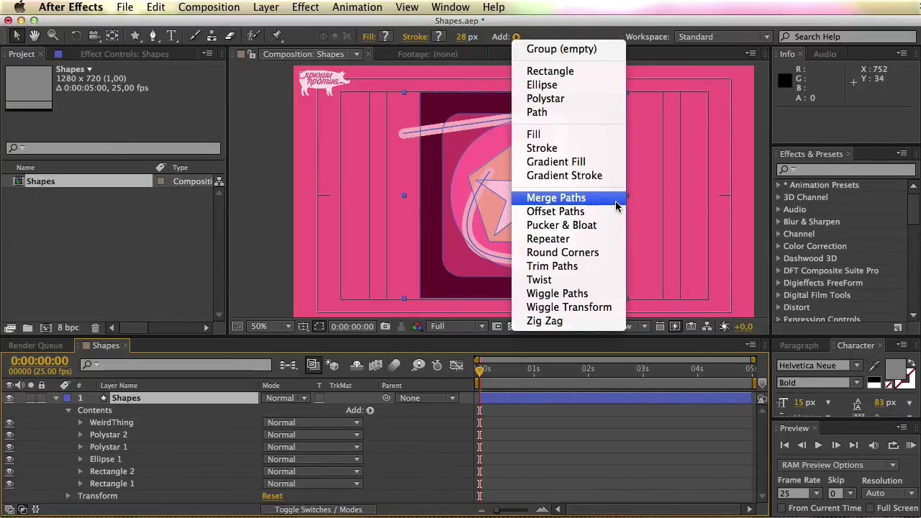
key(super)
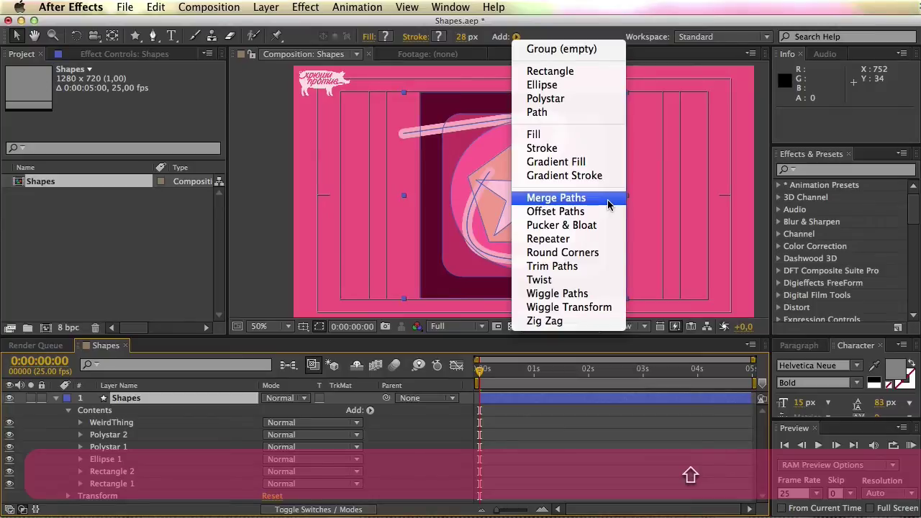
- Hide WeirdThing, Ellipse 1, Rectangle 2 and Rectangle 1 so only the two polystars stay visible
click(141, 441)
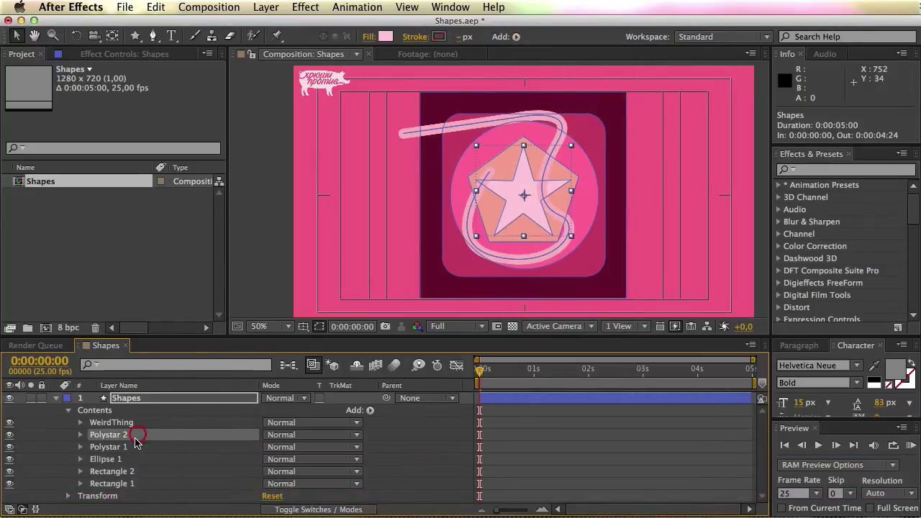
shift+click(134, 446)
click(10, 423)
drag(9, 459, 9, 484)
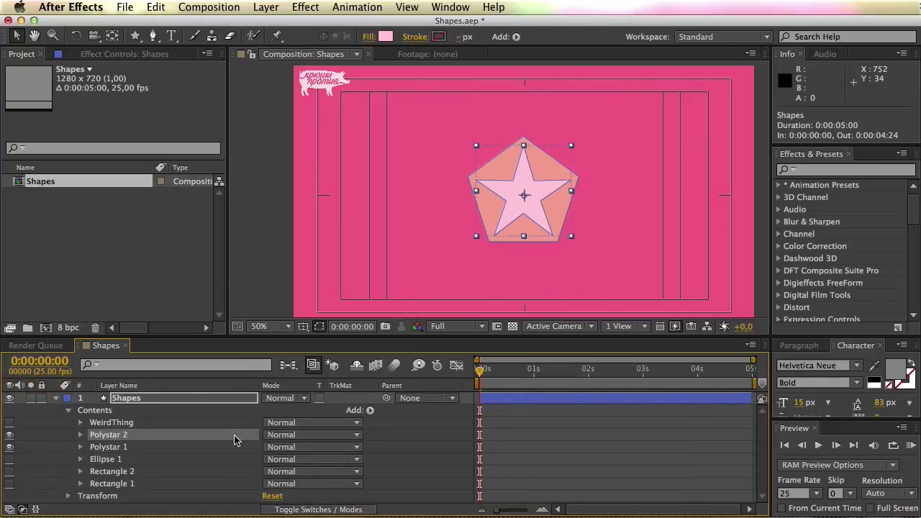
- Add an empty group, move it out of Polystar 2, and place both polystars inside it
click(366, 410)
click(381, 368)
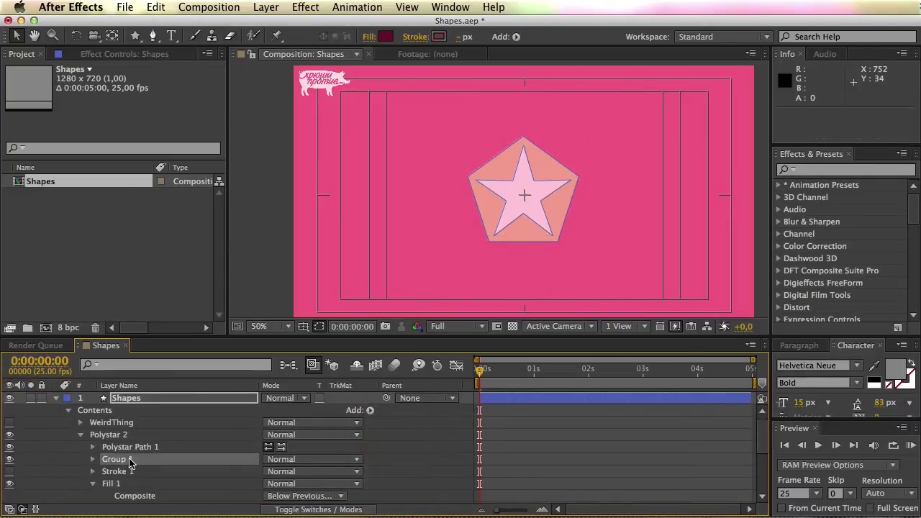
drag(115, 460, 126, 436)
click(80, 434)
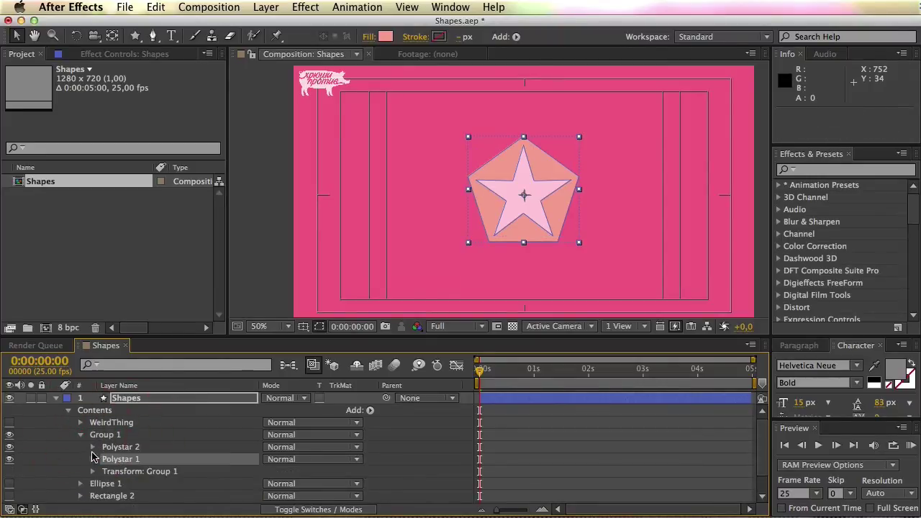
- Delete Polystar 1's stroke and move its fill up into Group 1 so both polystars share it
click(93, 460)
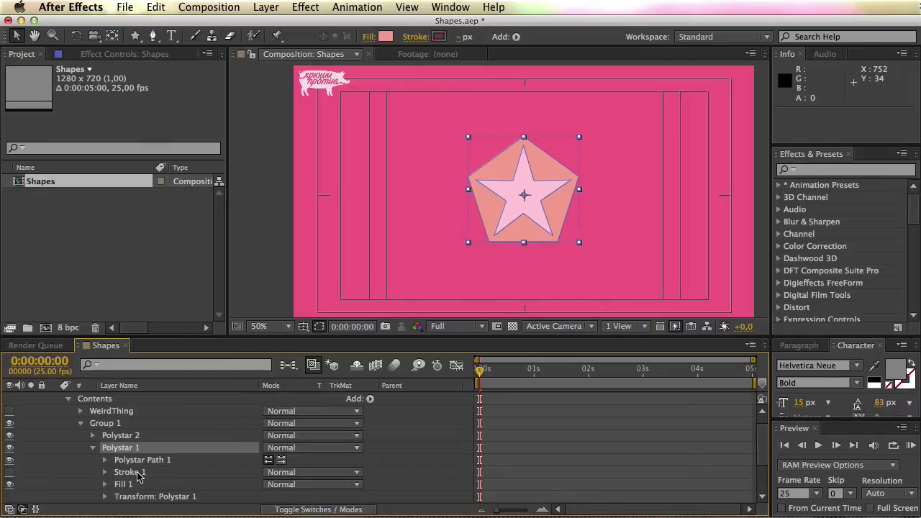
click(137, 473)
key(BackSpace)
mouse_move(124, 472)
mouse_down()
mouse_move(125, 435)
mouse_move(78, 457)
mouse_up()
- Try shifting Group 1 through its transform position and undo the move
click(93, 474)
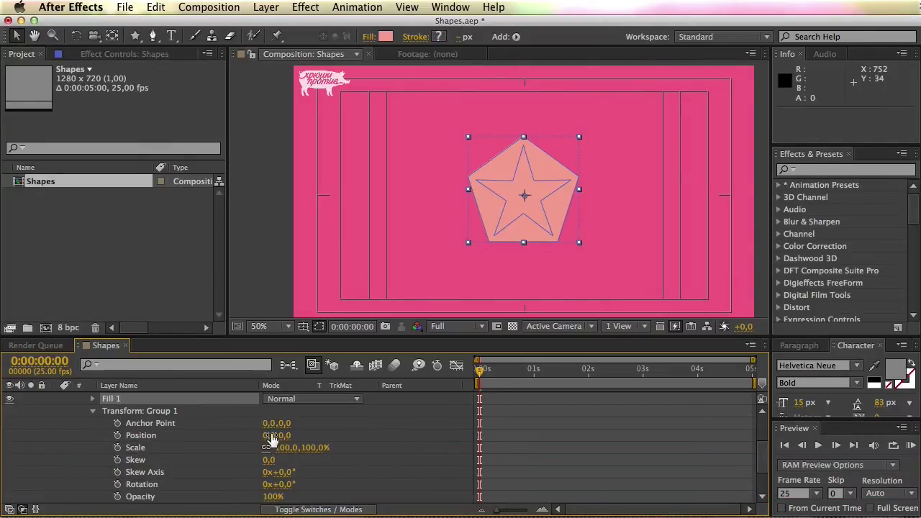
drag(268, 440, 146, 420)
key(super+z)
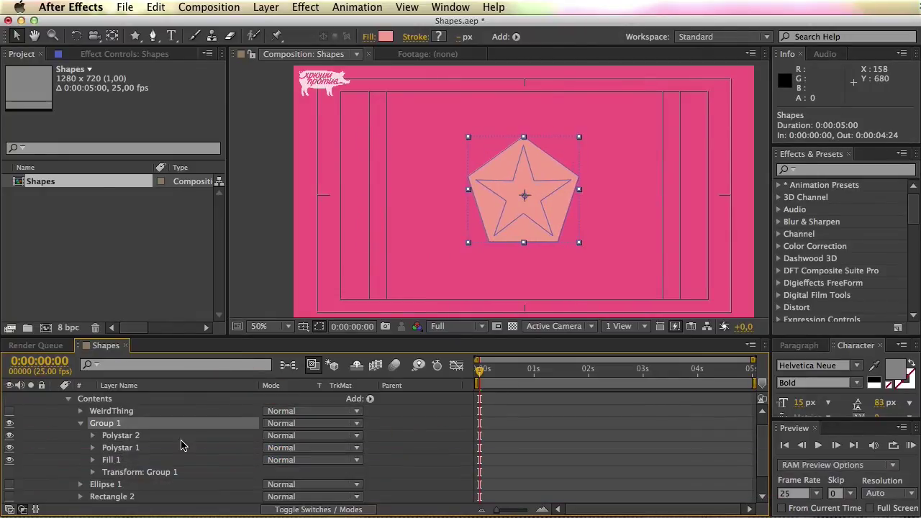
- Add Merge Paths to Group 1 and set Polystar 2's horizontal position to 168
click(516, 36)
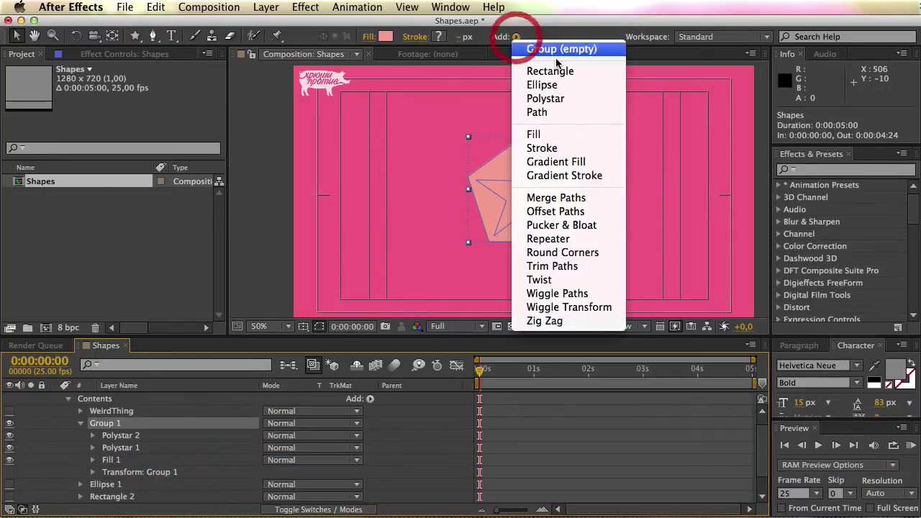
click(607, 198)
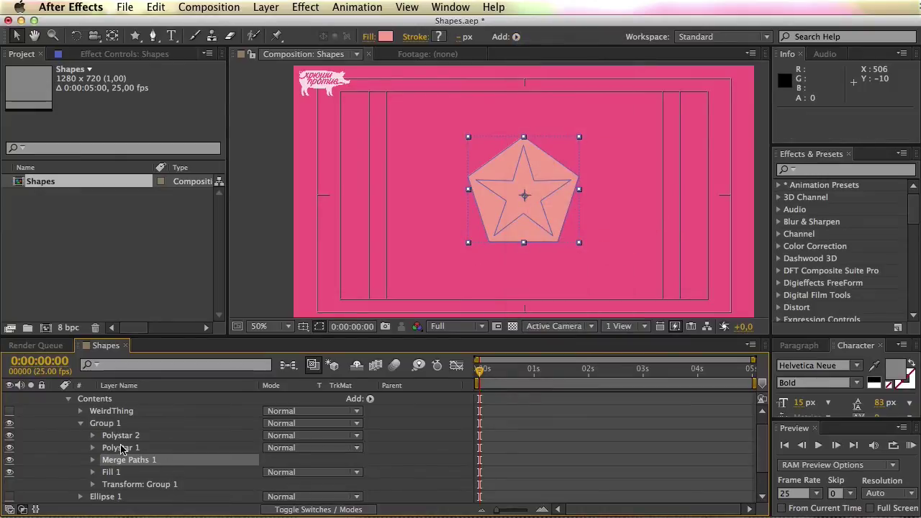
click(124, 448)
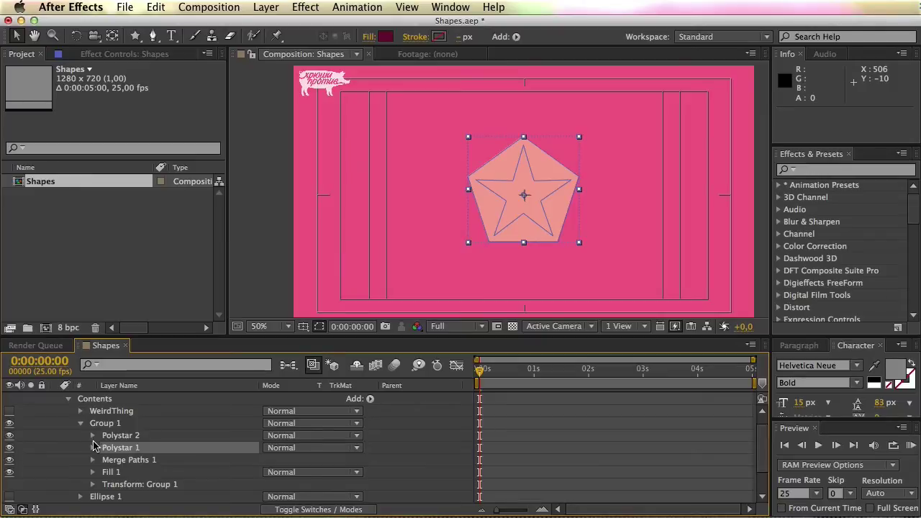
click(108, 435)
click(92, 435)
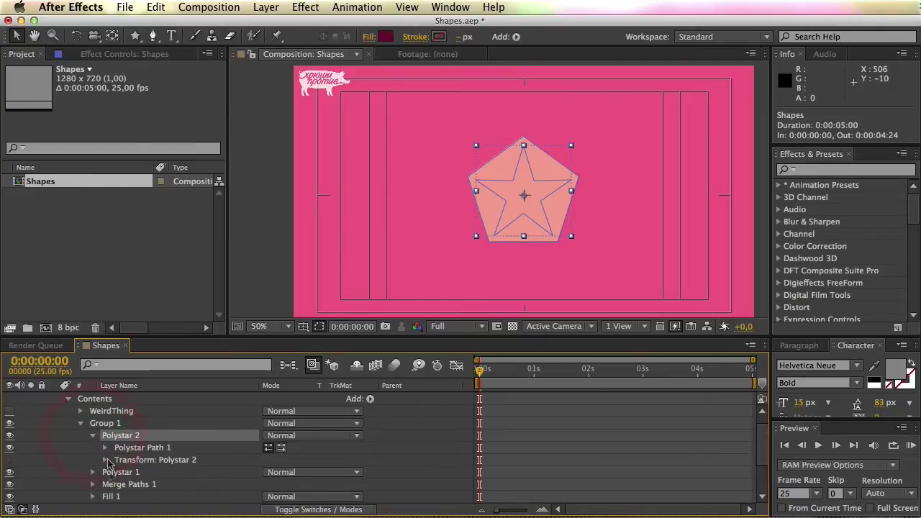
click(106, 461)
drag(268, 435, 406, 446)
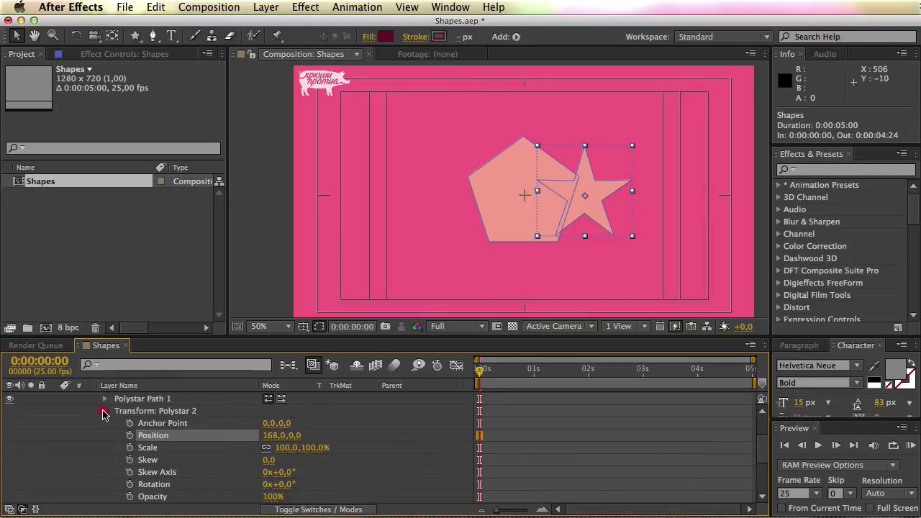
click(103, 412)
click(93, 435)
- Add a stroke to Group 1 to outline the merged shape
click(105, 423)
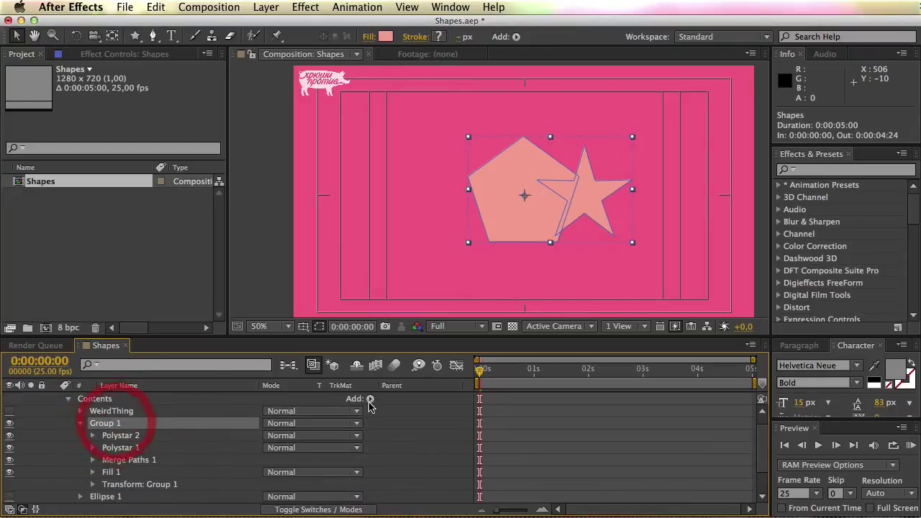
click(369, 400)
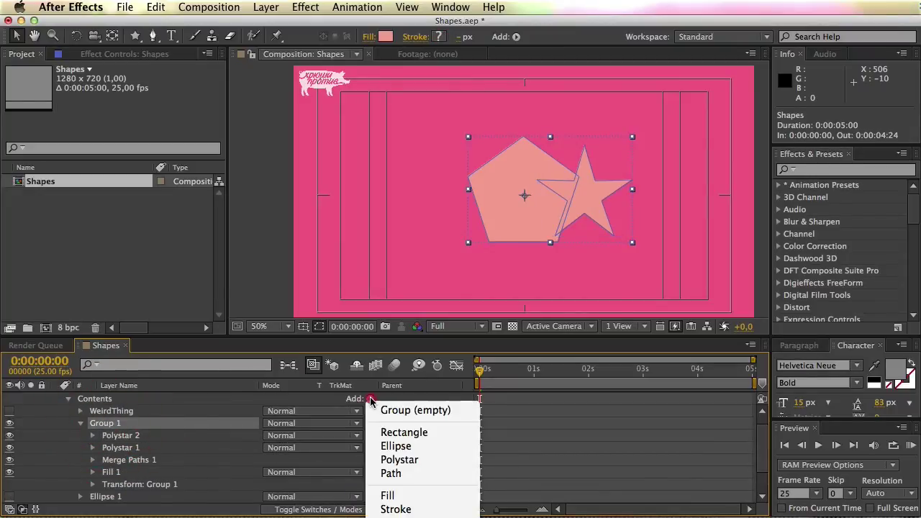
click(10, 460)
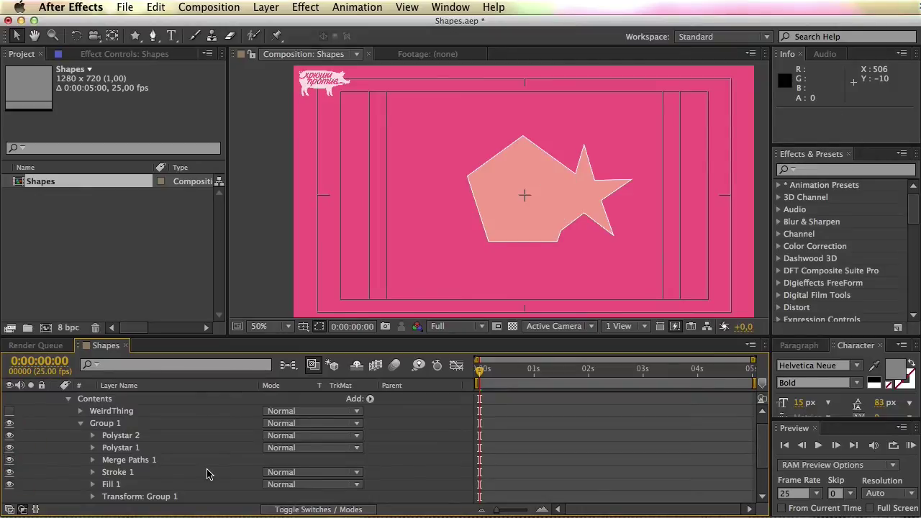
- Set the Merge Paths 1 mode to Subtract
click(93, 460)
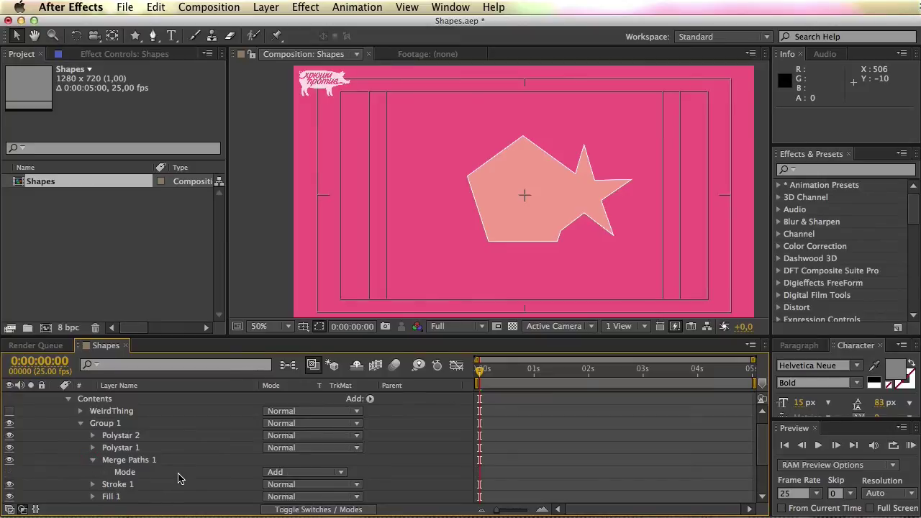
click(318, 472)
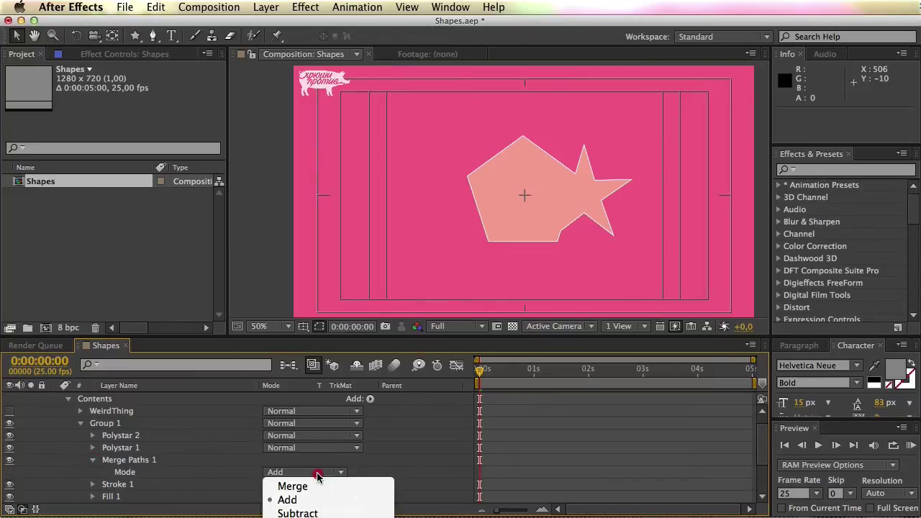
scroll(318, 474, down, 3)
click(302, 410)
click(301, 450)
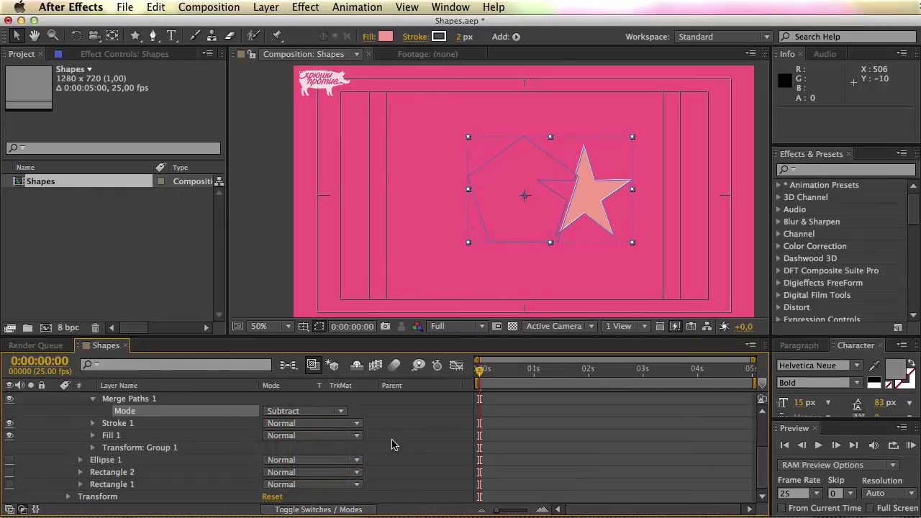
- Reorder Group 1 so that Polystar 1 sits above Polystar 2
click(389, 446)
scroll(147, 409, up, 3)
drag(142, 424, 172, 409)
click(74, 425)
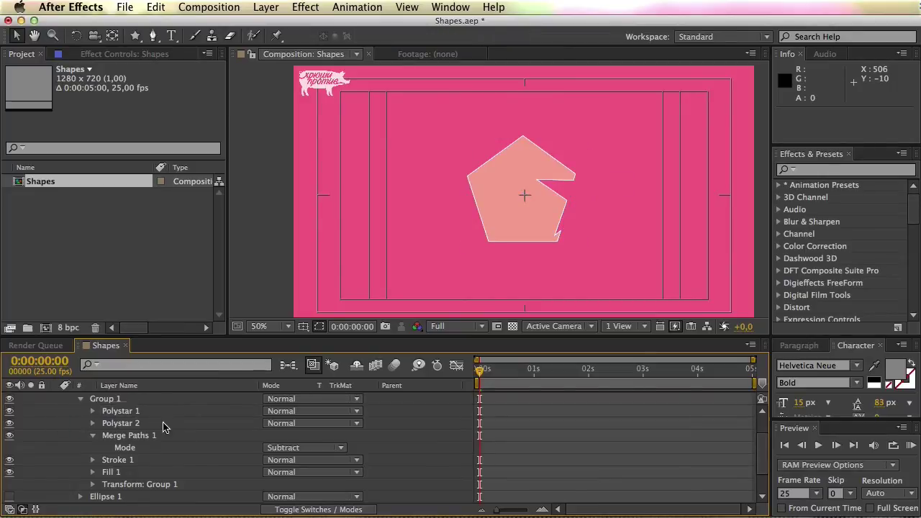
- Change the Merge Paths 1 mode to Intersect and deselect to view the shape
click(312, 447)
click(288, 500)
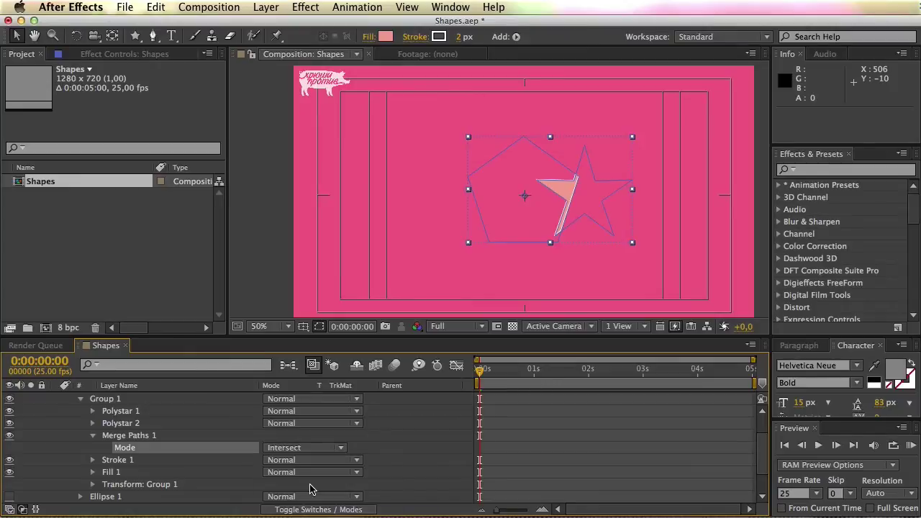
click(433, 462)
- Change the Merge Paths 1 mode to Exclude Intersections
click(305, 447)
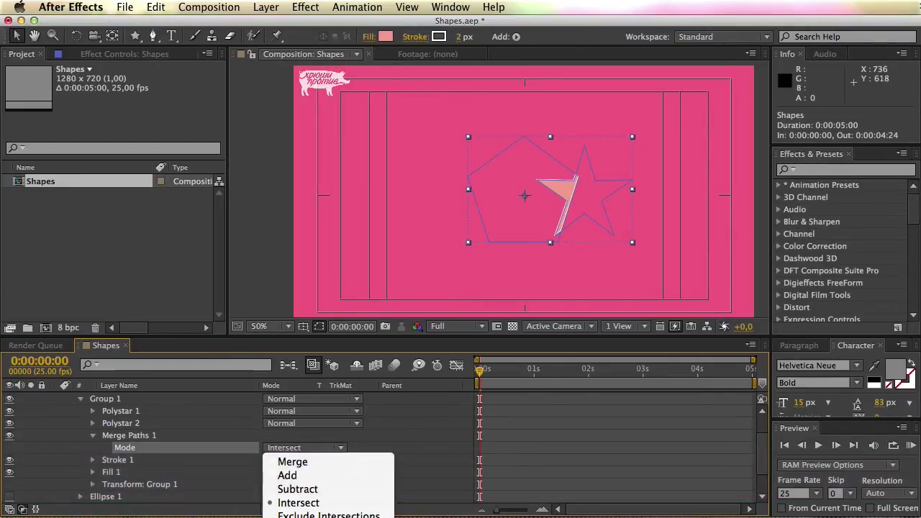
click(325, 514)
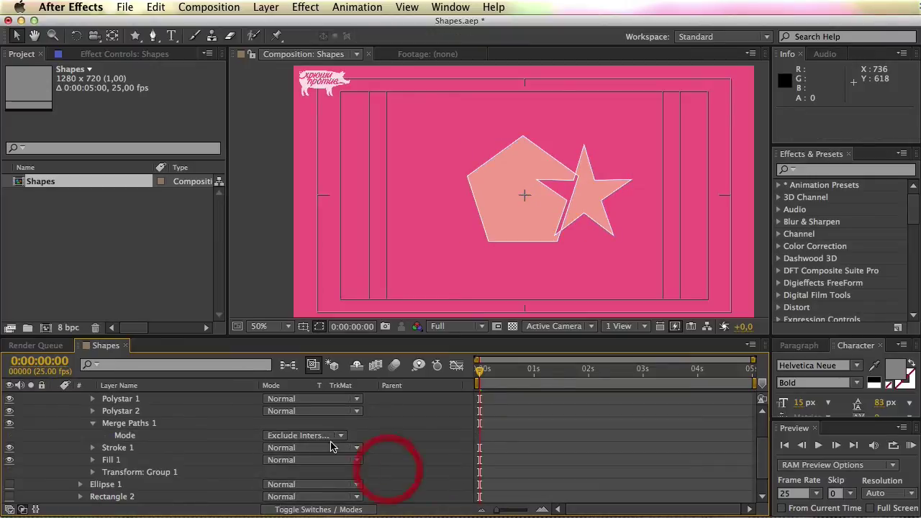
click(206, 435)
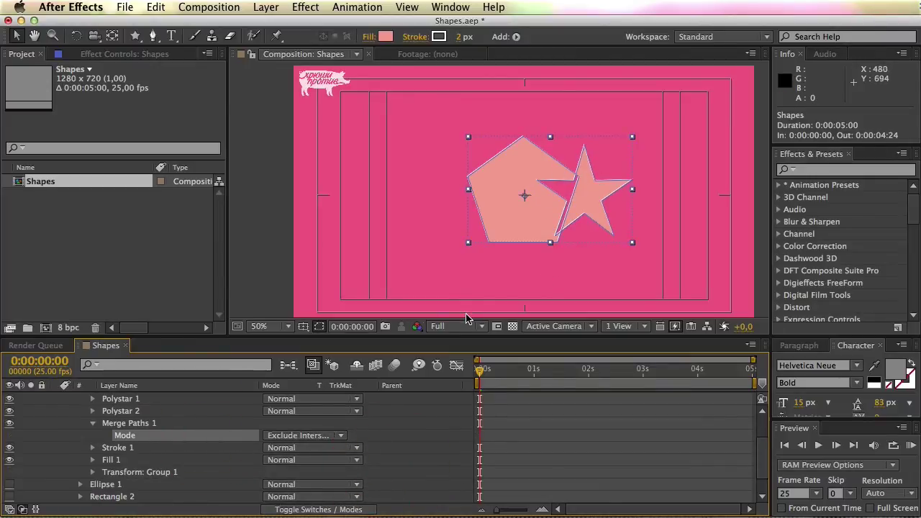
- Delete Merge Paths 1 from Group 1, collapse the group and save the project
click(45, 405)
click(148, 423)
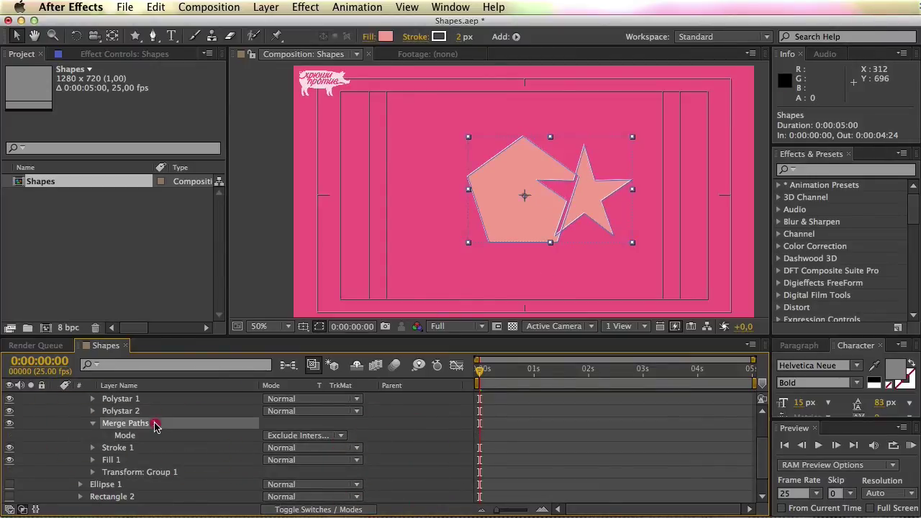
key(BackSpace)
scroll(108, 415, up, 3)
click(80, 434)
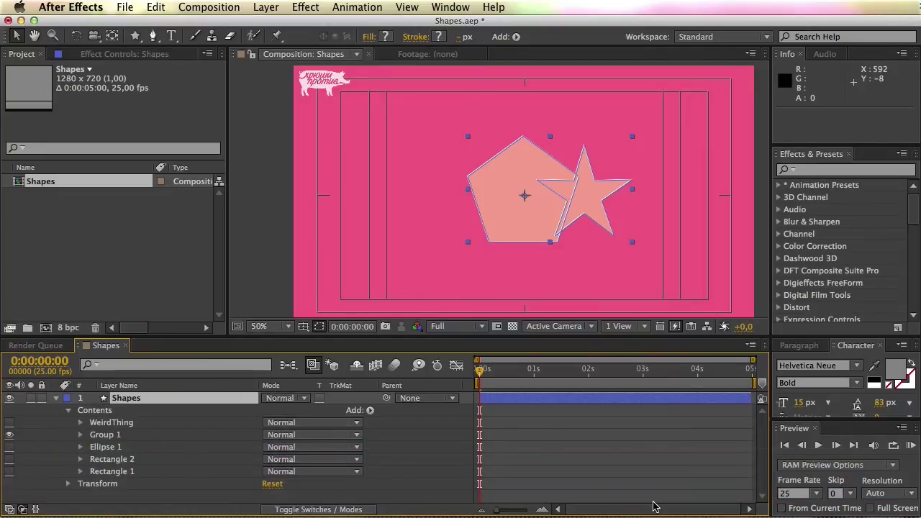
click(616, 463)
key(super+s)
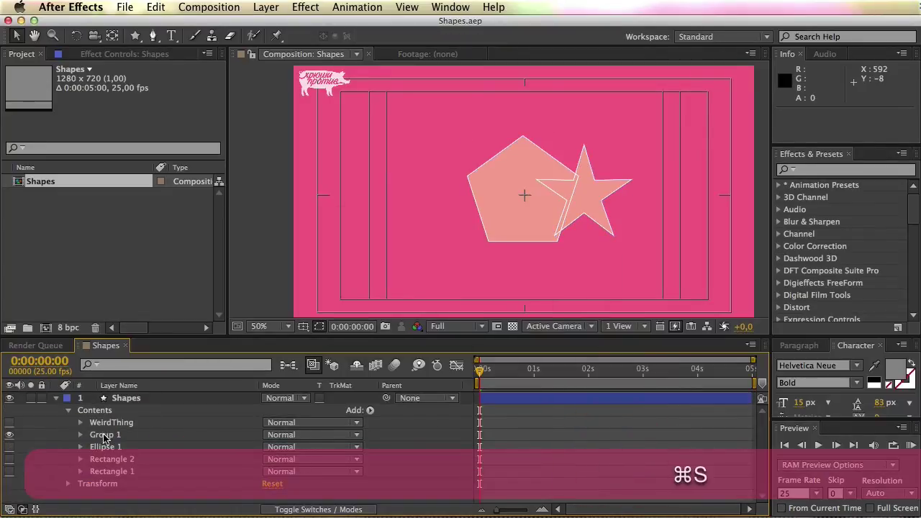
- Undo the recent changes to bring back all the shapes, hide WeirdThing and select the layer's Contents
click(124, 401)
key(super+z)
key(super+z)
key(super+z)
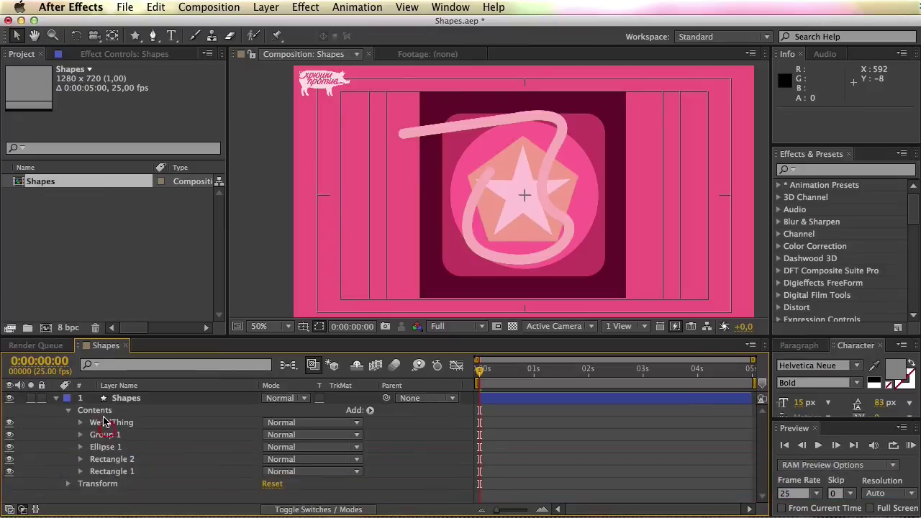
click(9, 423)
click(149, 411)
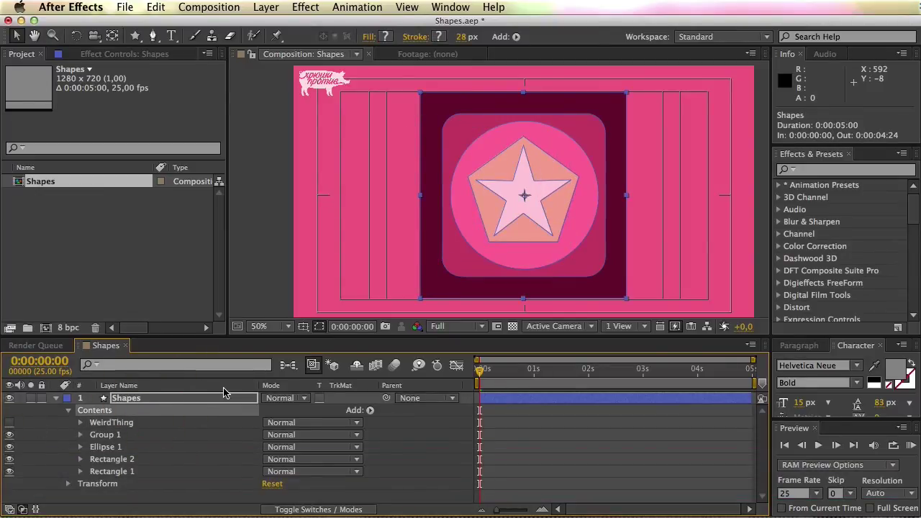
- Add Offset Paths to the Shapes layer's contents, try an Amount of -32 and undo that value
click(516, 37)
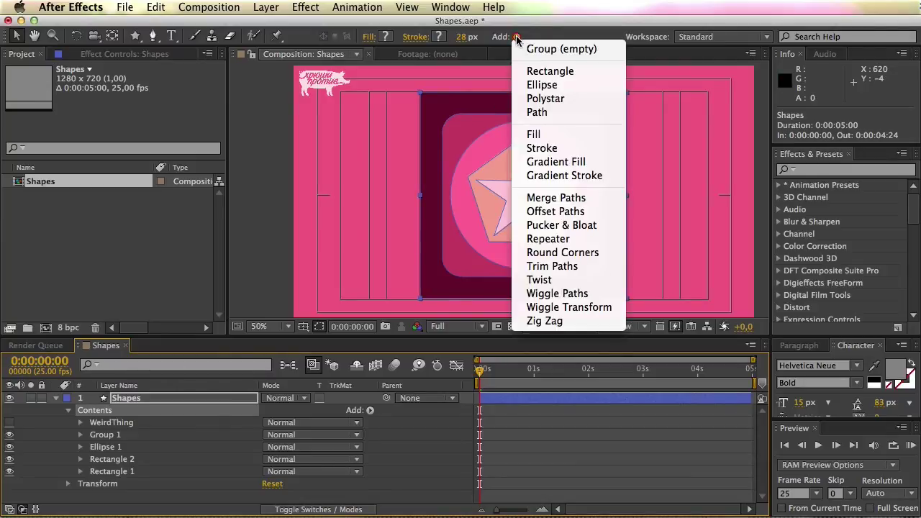
click(559, 211)
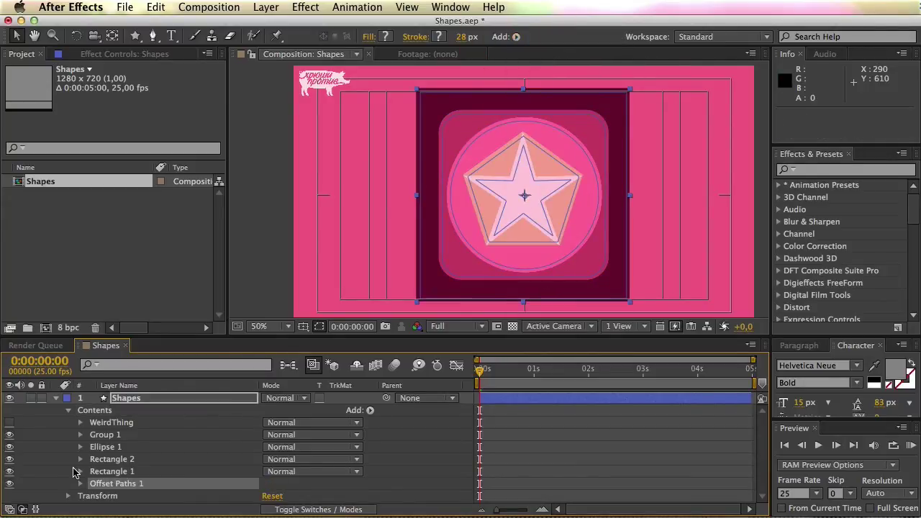
click(81, 484)
drag(273, 477, 240, 472)
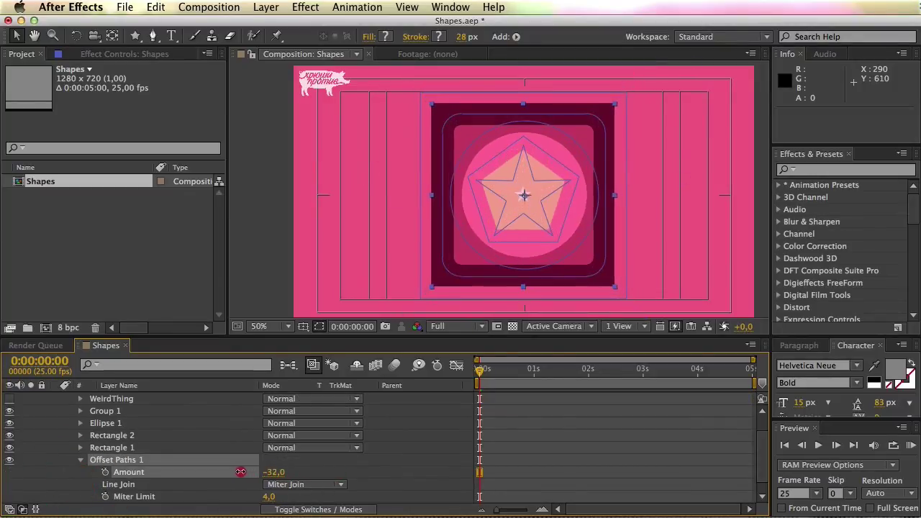
key(super+z)
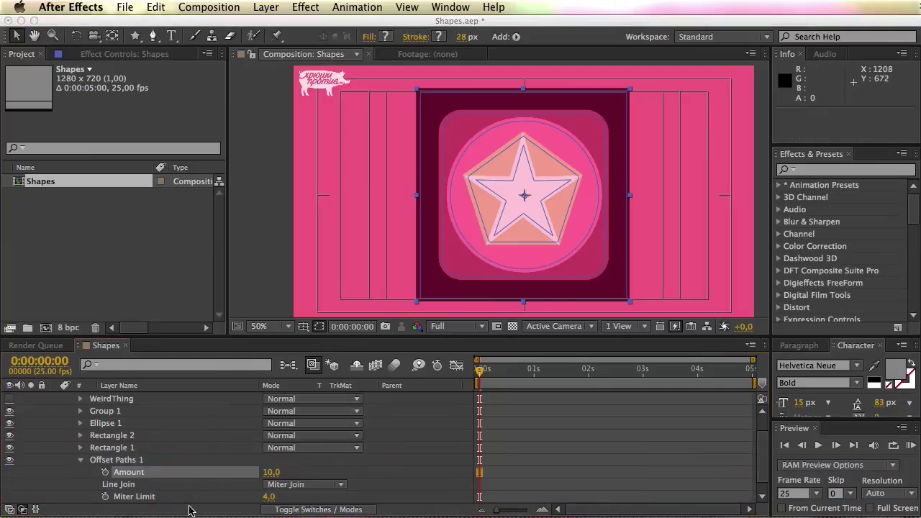
- Set the Line Join of Offset Paths 1 to Round Join and its Amount to 4
click(207, 483)
click(303, 485)
click(287, 502)
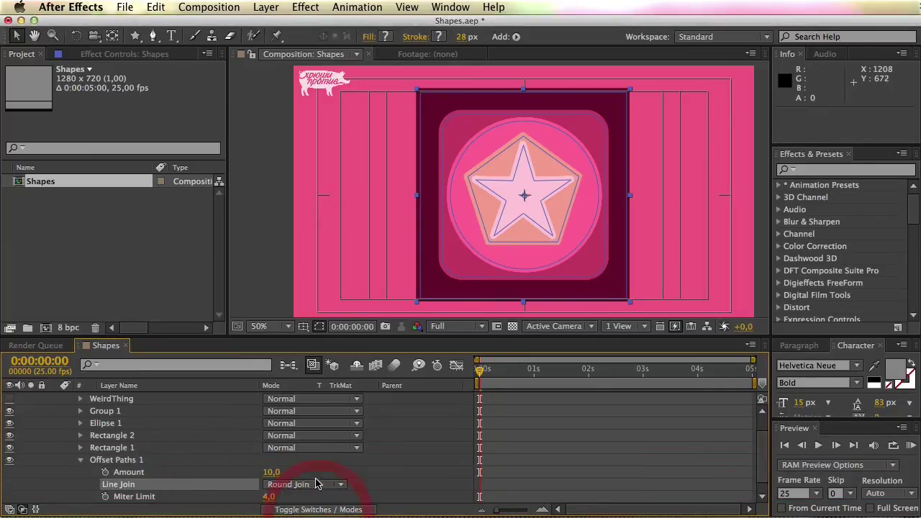
drag(270, 477, 351, 484)
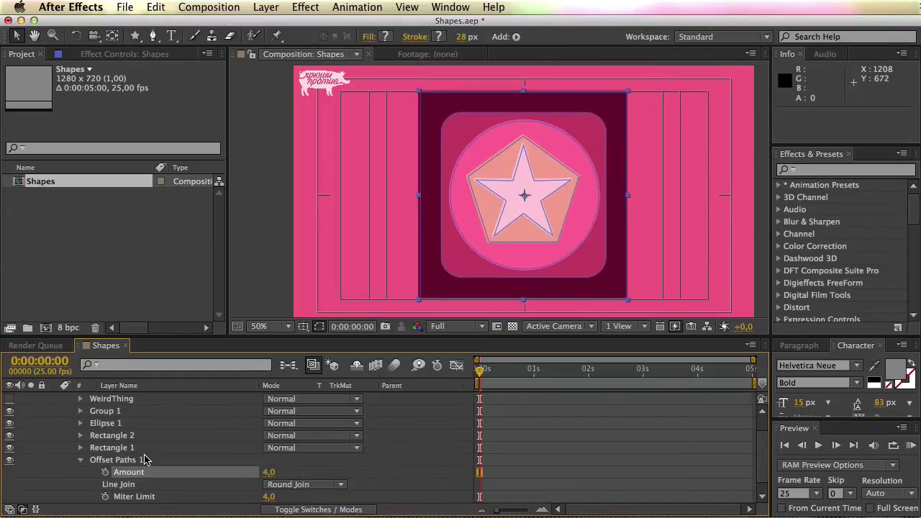
- Replace Offset Paths 1 with a Pucker & Bloat operation and try different Amount values on all the shapes
click(144, 459)
key(BackSpace)
click(515, 36)
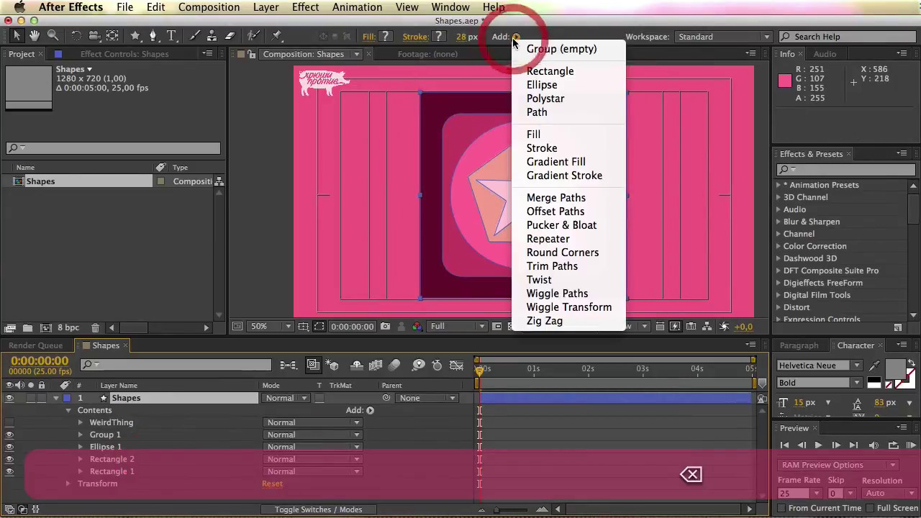
click(596, 224)
click(80, 483)
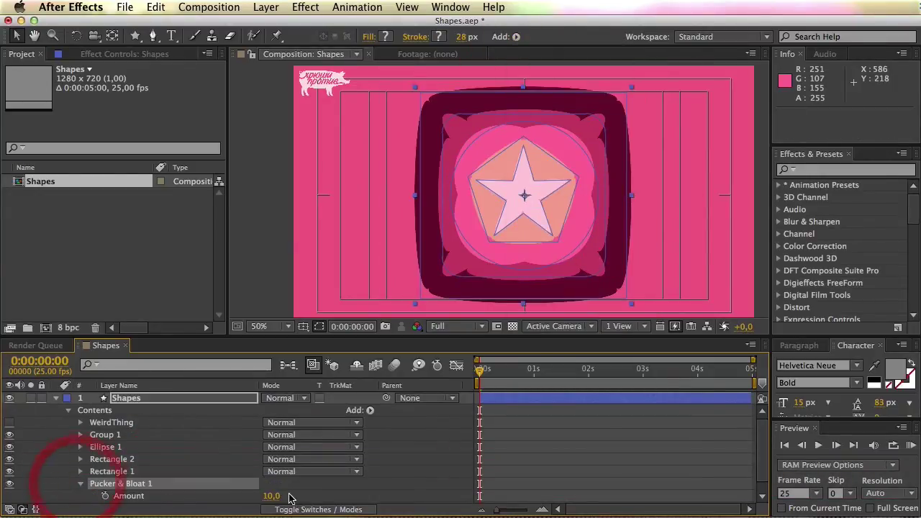
drag(274, 495, 216, 494)
- Replace Pucker & Bloat 1 with a Repeater on the layer's contents and expand its properties
click(183, 480)
key(Delete)
click(515, 37)
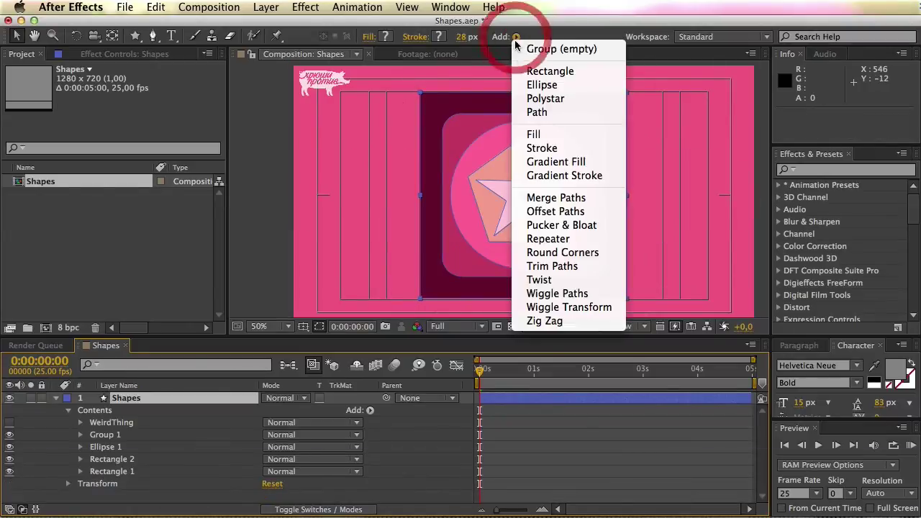
click(563, 240)
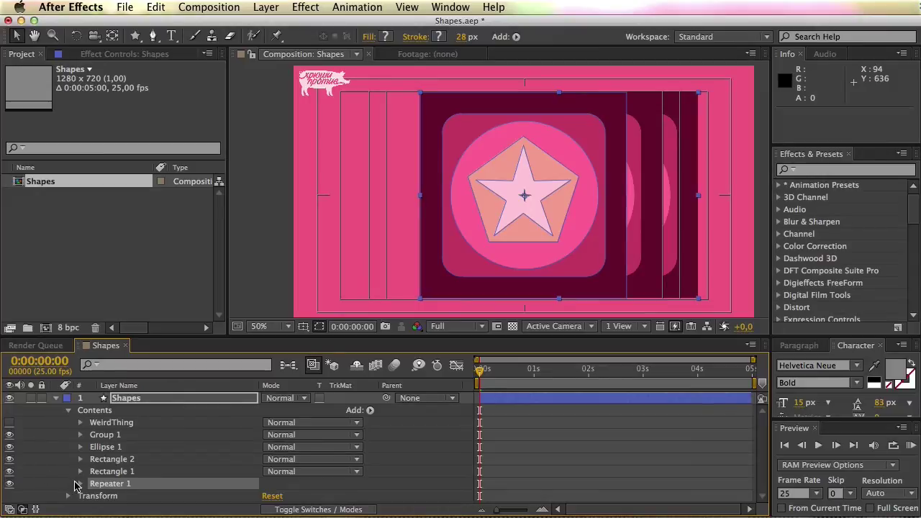
click(80, 483)
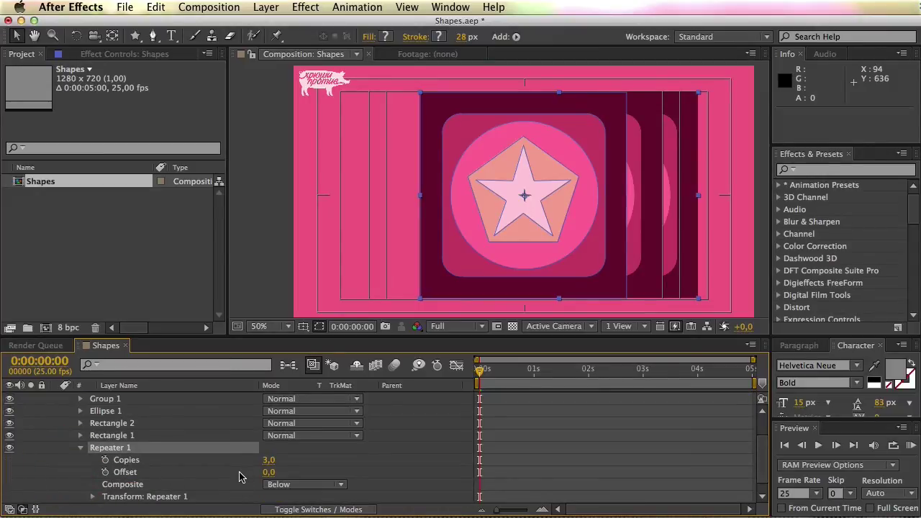
- Try out Repeater 1's Offset and undo it, and set its Composite option to Above
mouse_move(270, 467)
mouse_down()
mouse_move(278, 461)
mouse_move(256, 461)
mouse_move(280, 472)
mouse_move(258, 472)
mouse_move(285, 473)
mouse_up()
key(super+z)
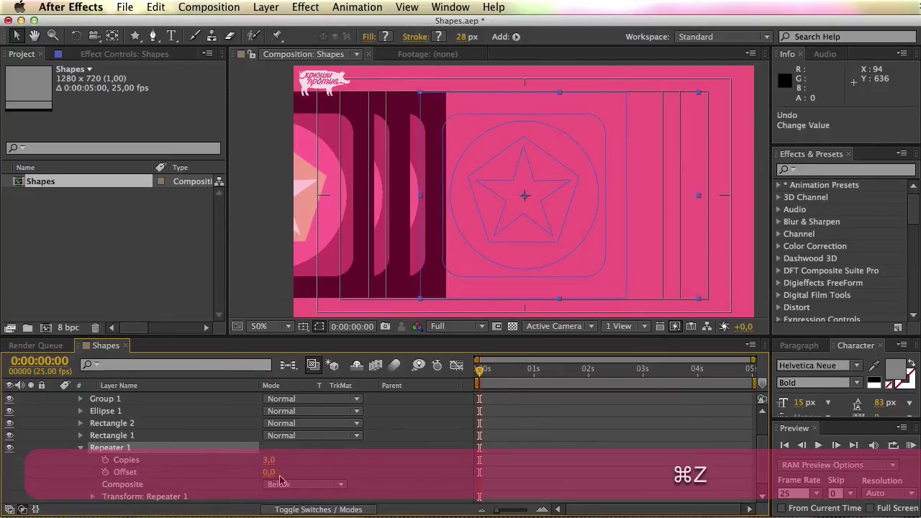
key(super+z)
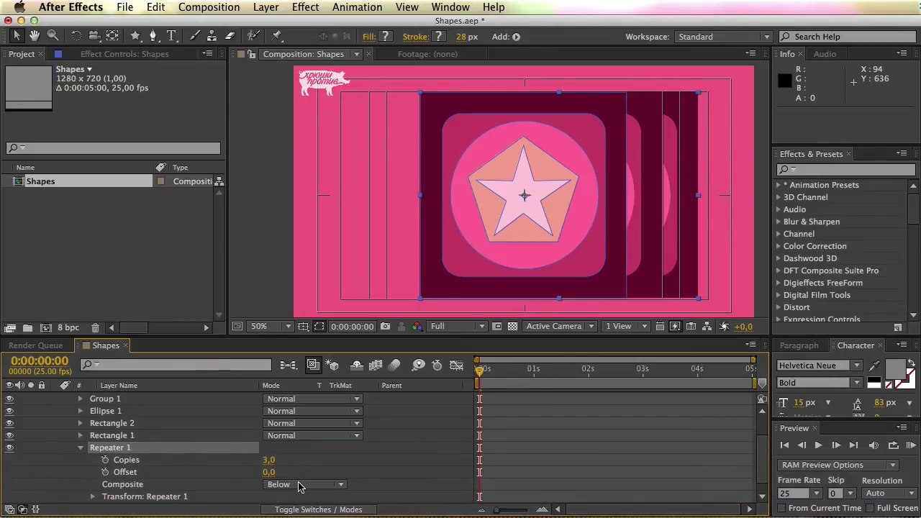
click(301, 487)
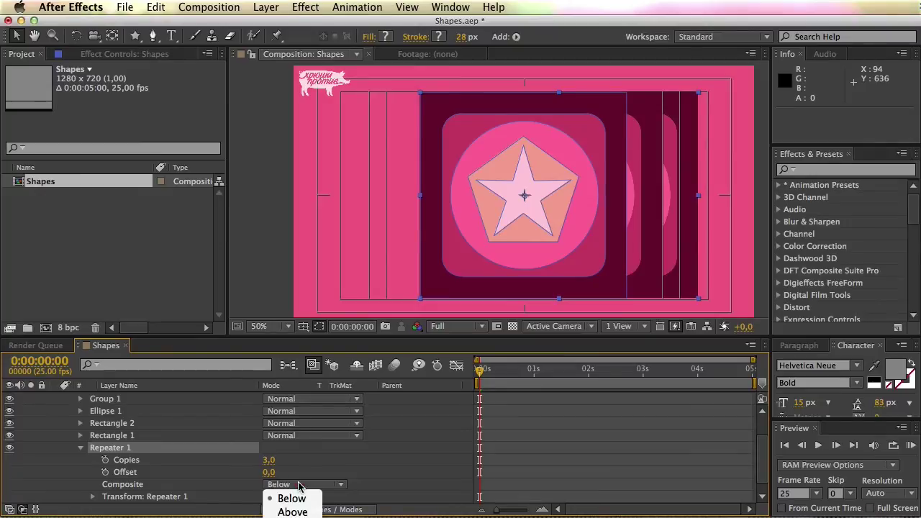
click(291, 509)
- Set Repeater 1's transform to Position 6, -25, Scale 60% and Rotation 60°
scroll(200, 472, down, 1)
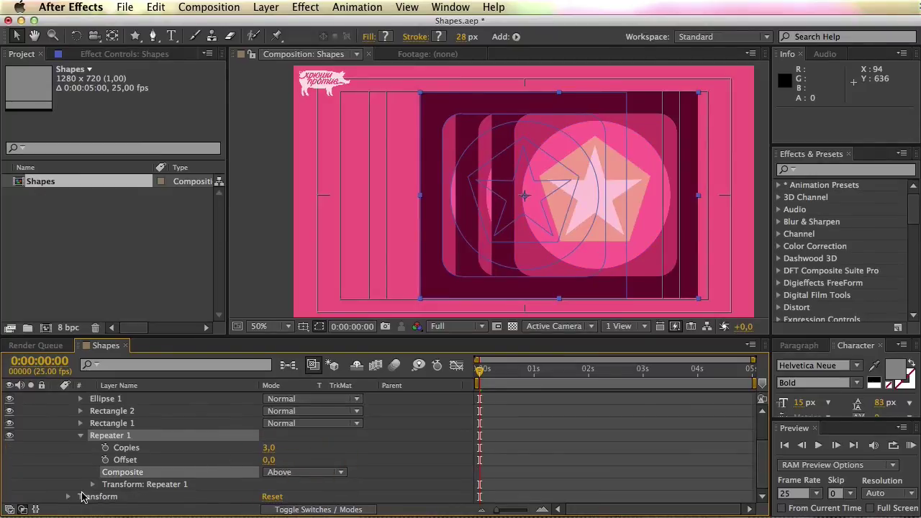
click(92, 484)
scroll(108, 482, down, 3)
drag(275, 452, 331, 474)
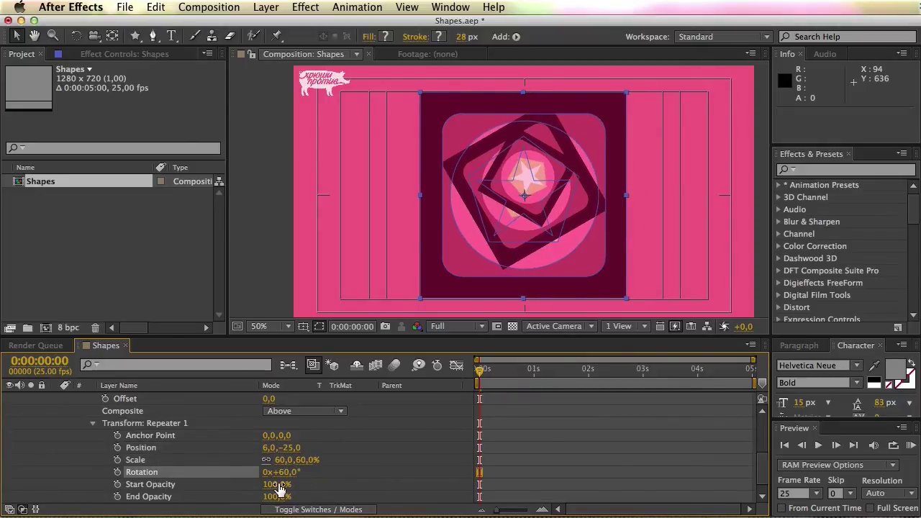
- Try lower Start Opacity and End Opacity values on Repeater 1, undoing each change
drag(279, 487, 203, 483)
key(super+z)
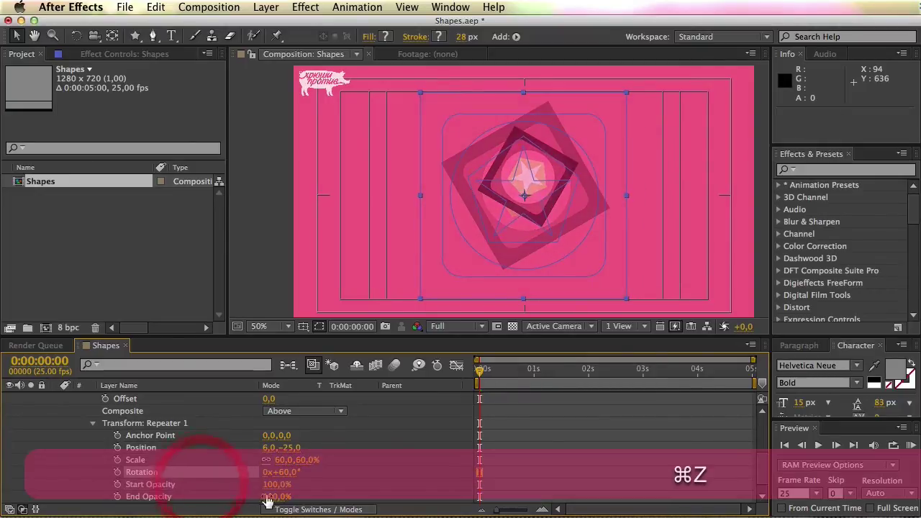
drag(275, 497, 206, 497)
key(super+z)
- Set Repeater 1's Scale to 79% and its Copies to 20
scroll(305, 458, down, 1)
drag(295, 448, 317, 448)
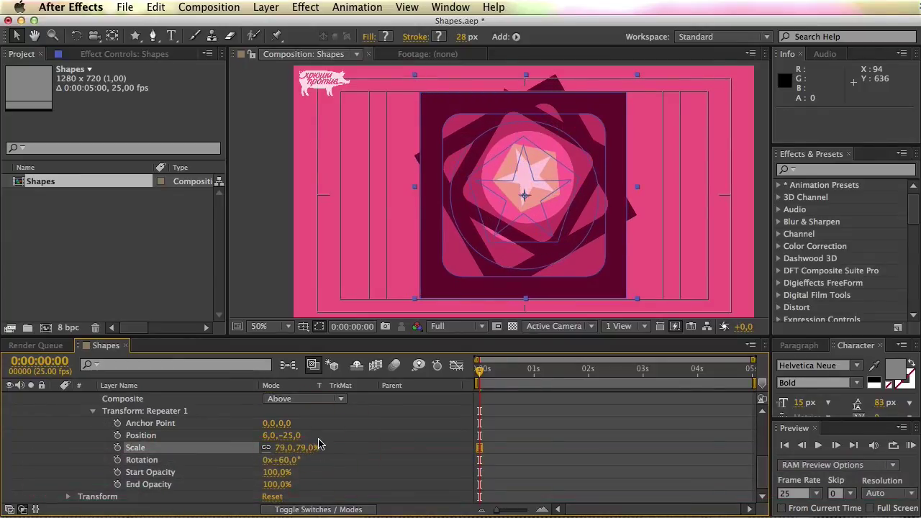
scroll(309, 446, up, 3)
drag(269, 447, 370, 456)
- Adjust Repeater 1's transform to Position -29, -17, Scale 82% and Rotation about 83°
scroll(288, 454, down, 1)
scroll(288, 453, down, 2)
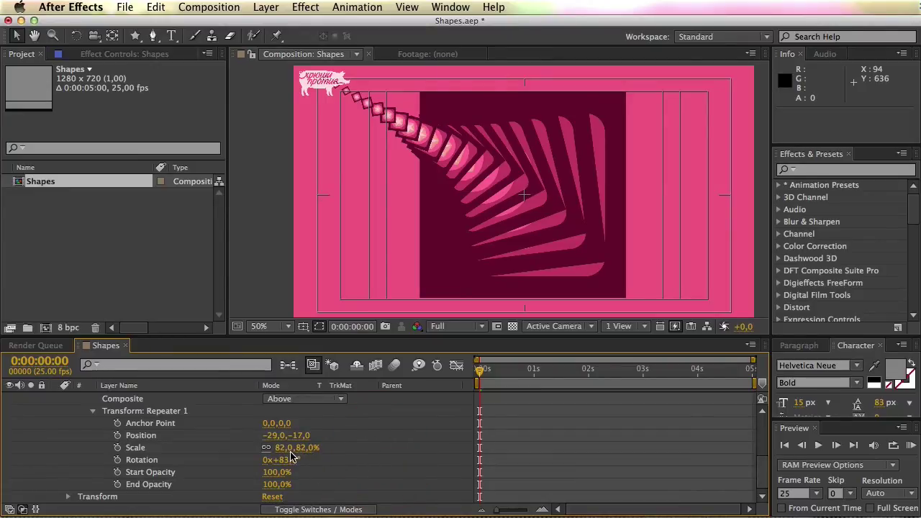
drag(279, 436, 323, 441)
- Delete Repeater 1 from the layer's contents
scroll(222, 433, up, 4)
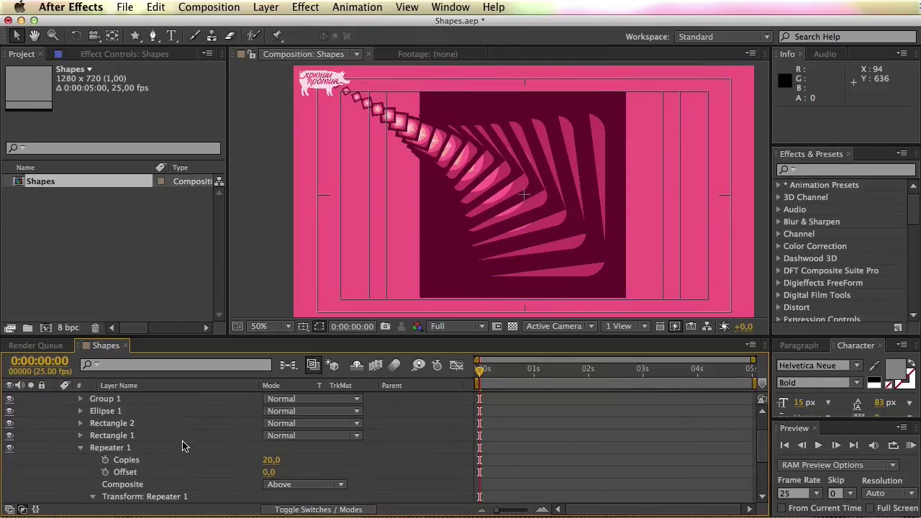
click(146, 447)
key(BackSpace)
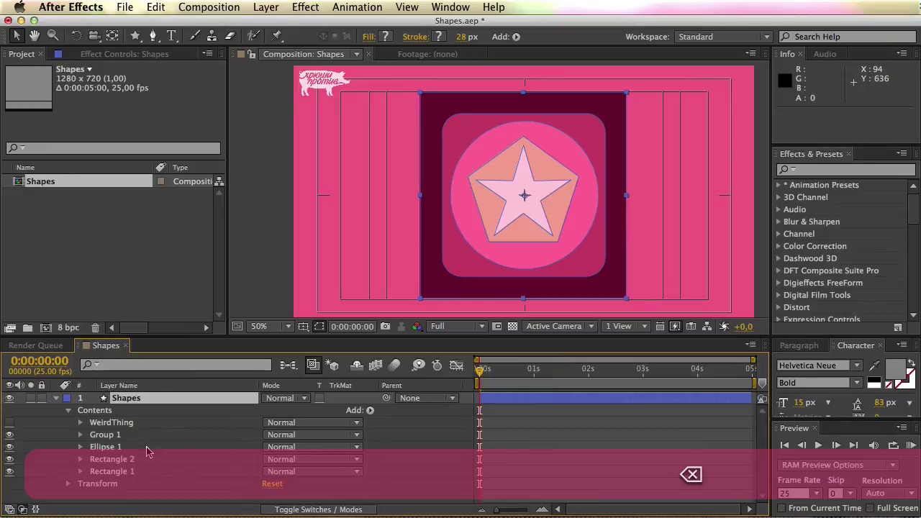
- Add Round Corners to the layer's contents, try a larger Radius and delete the operation
click(516, 37)
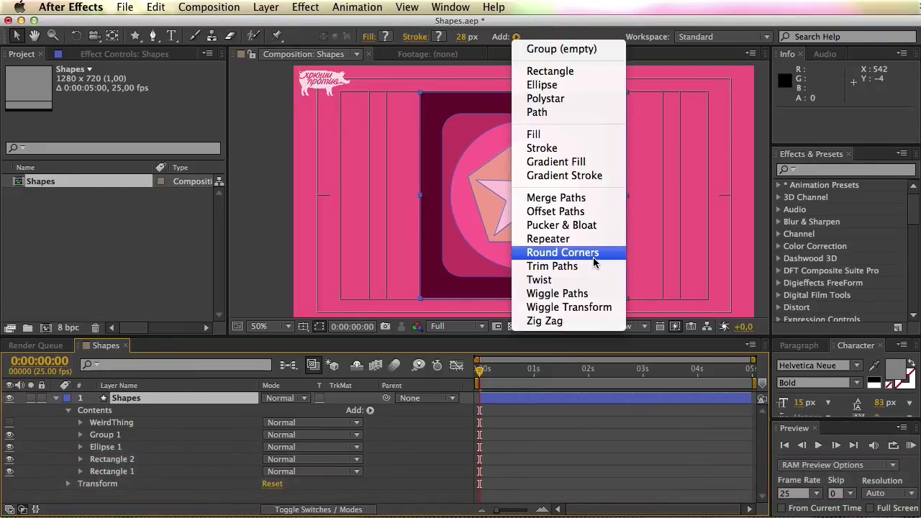
click(594, 254)
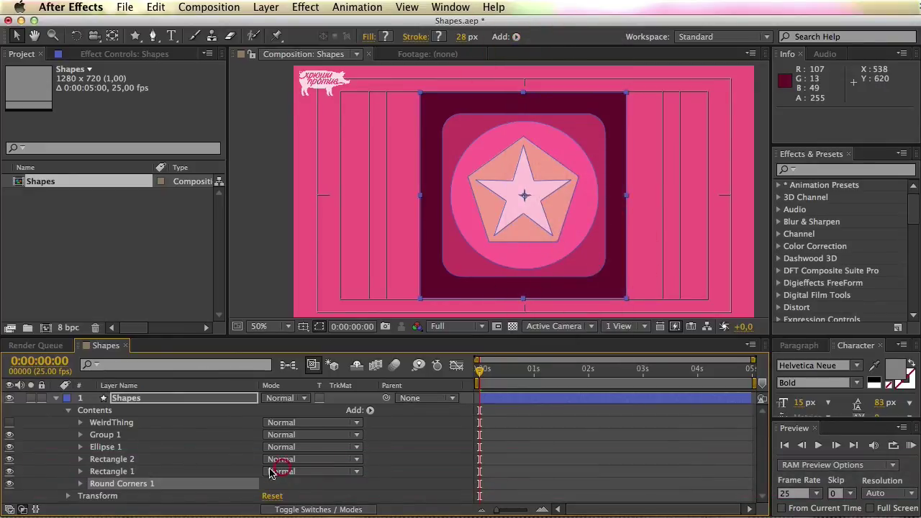
click(80, 483)
drag(273, 485, 381, 484)
key(BackSpace)
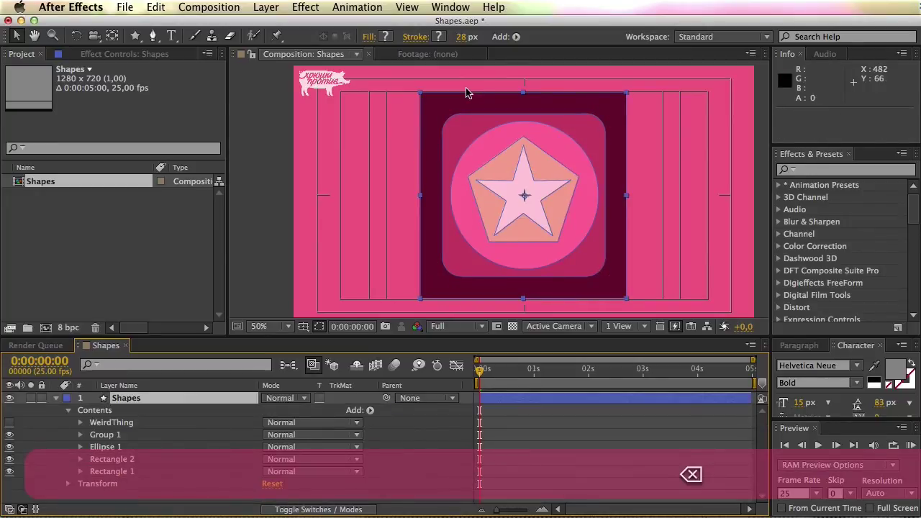
- Hide every shape group except WeirdThing and expand WeirdThing with its Stroke 1 collapsed
click(516, 36)
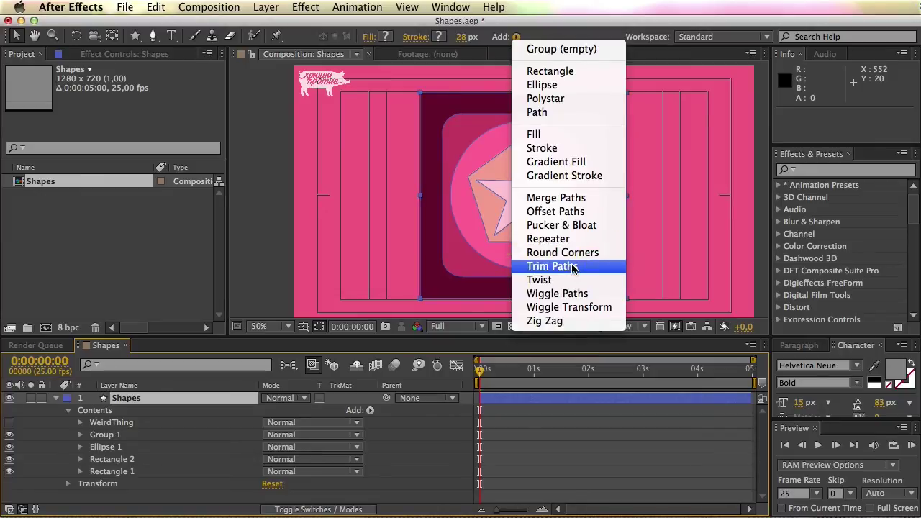
click(580, 445)
drag(9, 471, 10, 422)
click(10, 422)
click(79, 423)
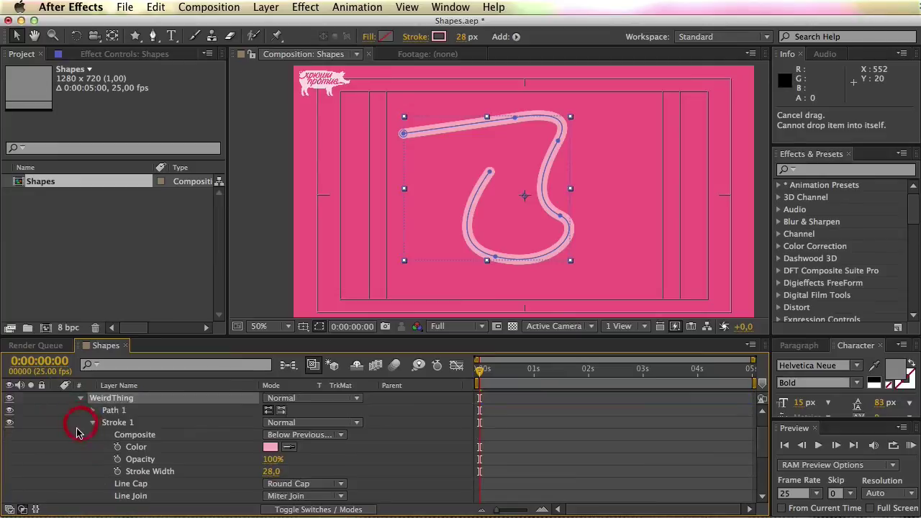
click(92, 423)
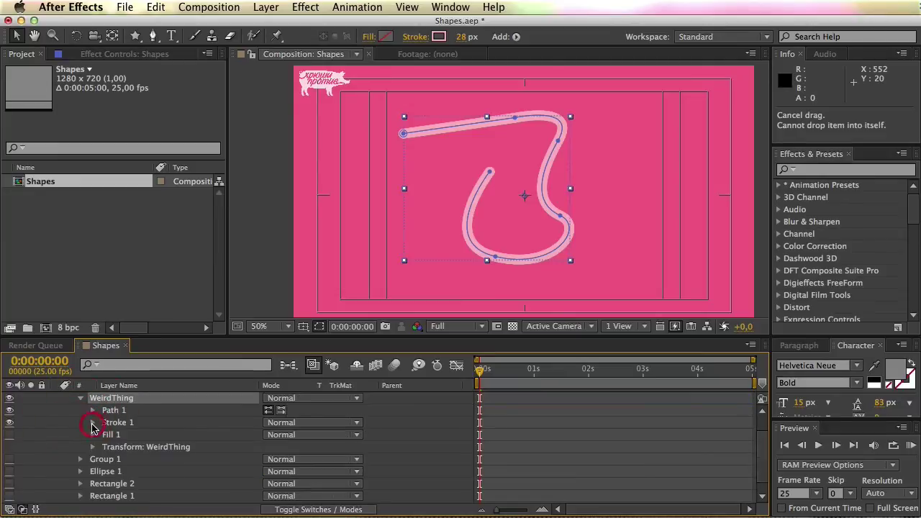
- Add Trim Paths to WeirdThing, try out its Start value and set its End to 18%
click(516, 37)
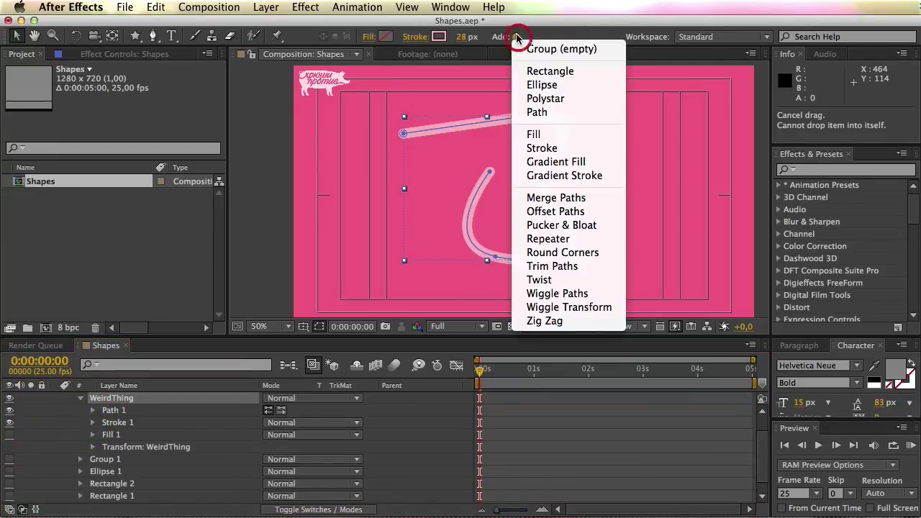
click(601, 266)
click(92, 422)
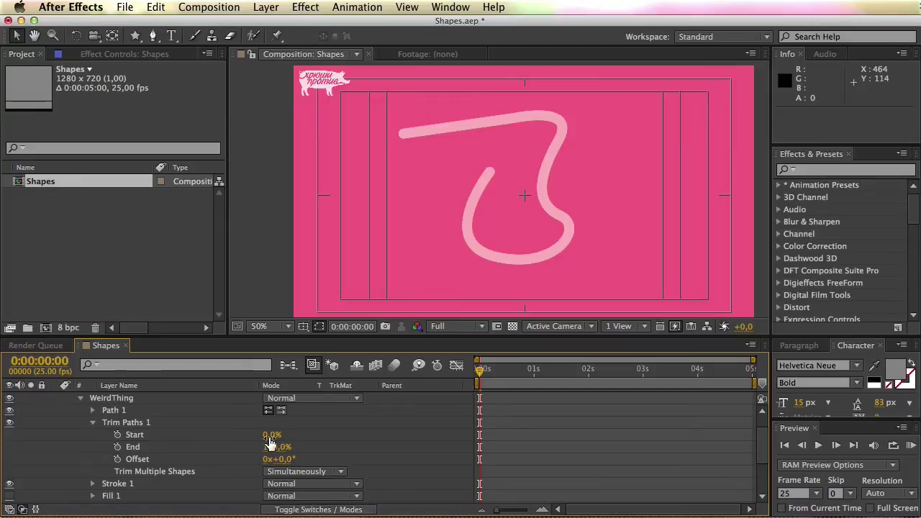
mouse_move(271, 434)
mouse_down()
mouse_move(302, 434)
mouse_move(271, 434)
mouse_move(259, 447)
mouse_move(286, 462)
mouse_move(247, 447)
mouse_move(396, 458)
mouse_up()
drag(280, 449, 215, 445)
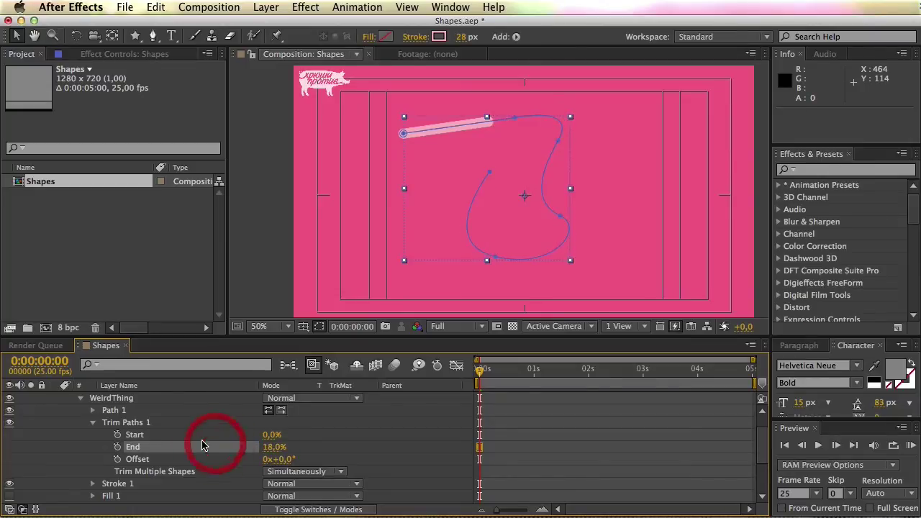
- Enable keyframing for the End value of Trim Paths 1 and set it to 0% at 0:00:00:00
mouse_move(271, 445)
mouse_down()
mouse_move(255, 447)
mouse_move(340, 448)
mouse_up()
click(115, 447)
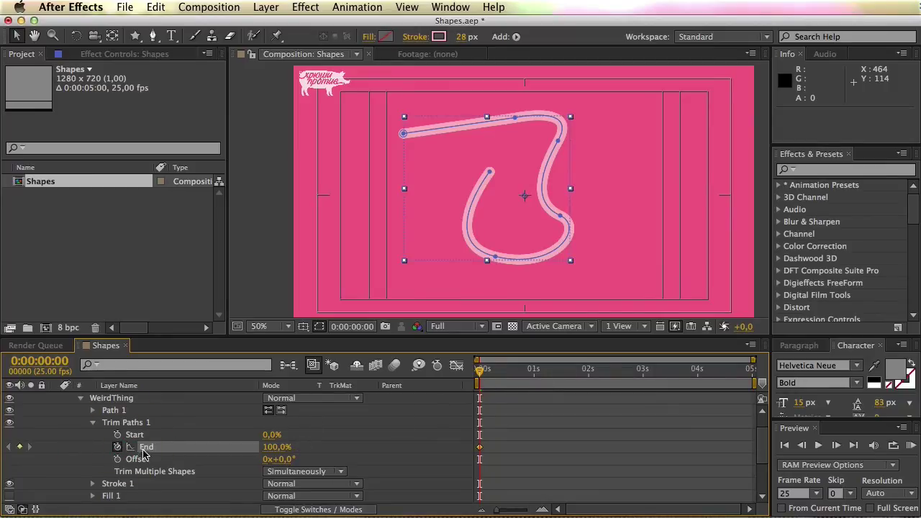
click(276, 447)
text(0)
key(Return)
- Add a 100% keyframe for the Trim Paths End value at 0:00:01:00
click(538, 375)
drag(540, 377, 534, 371)
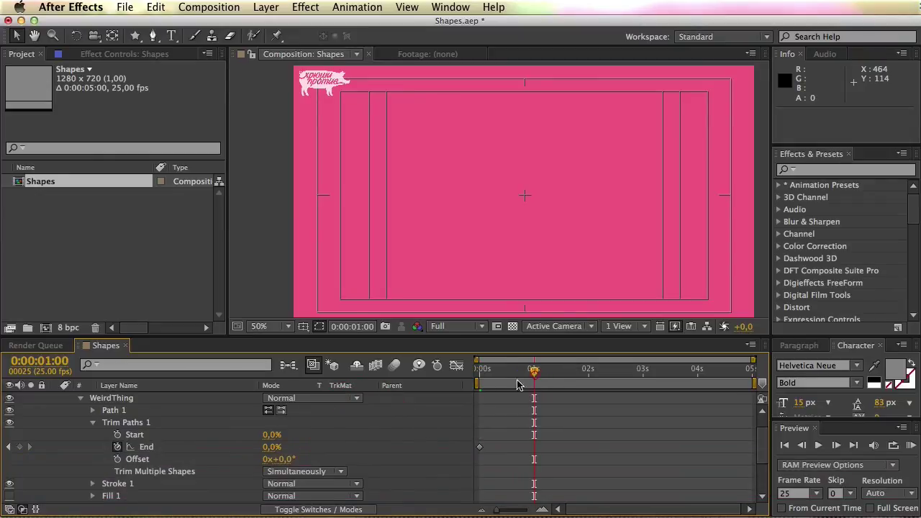
click(272, 447)
text(100)
click(321, 446)
- Reshape the speed curve between the two End keyframes for a fast start and slow finish, and preview the first second
drag(580, 441, 517, 483)
click(460, 367)
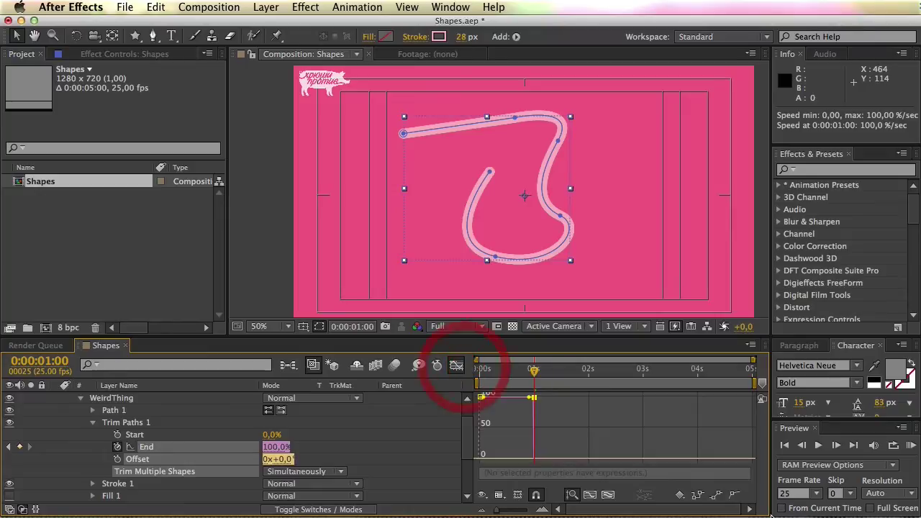
drag(771, 489, 828, 488)
click(789, 498)
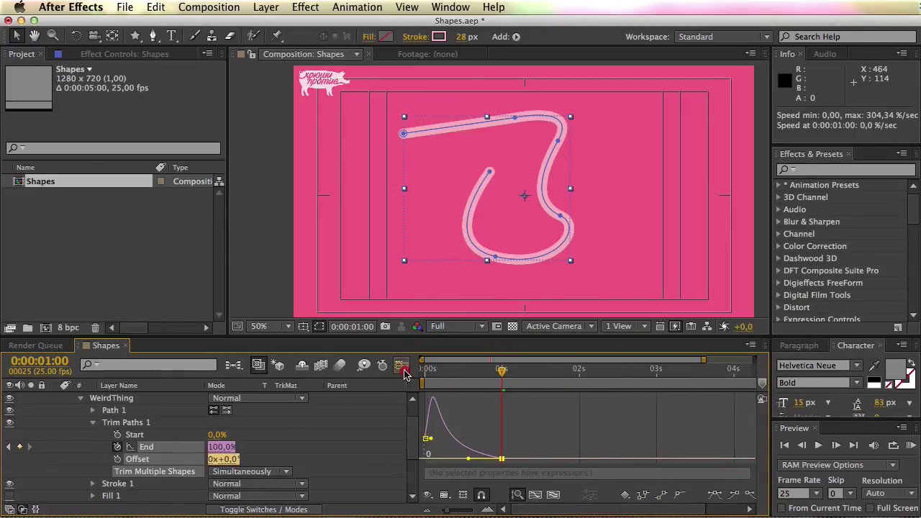
click(402, 368)
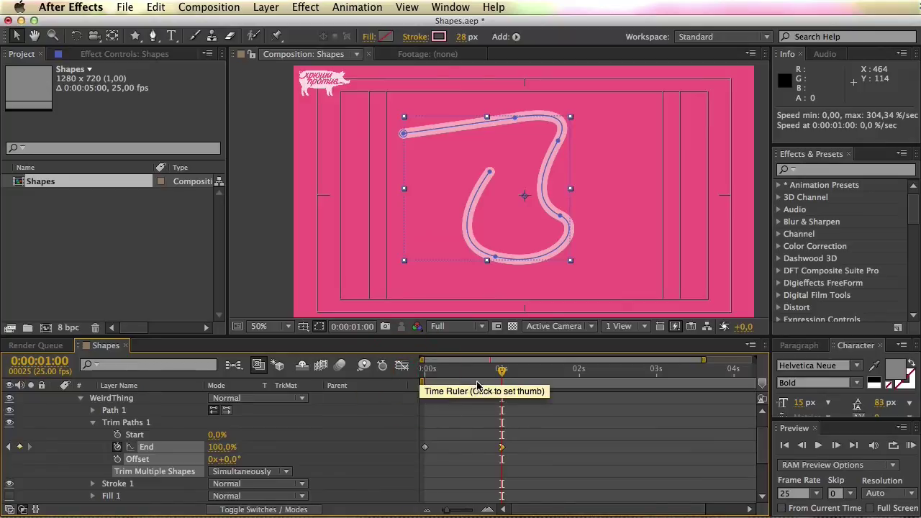
key(KP_0)
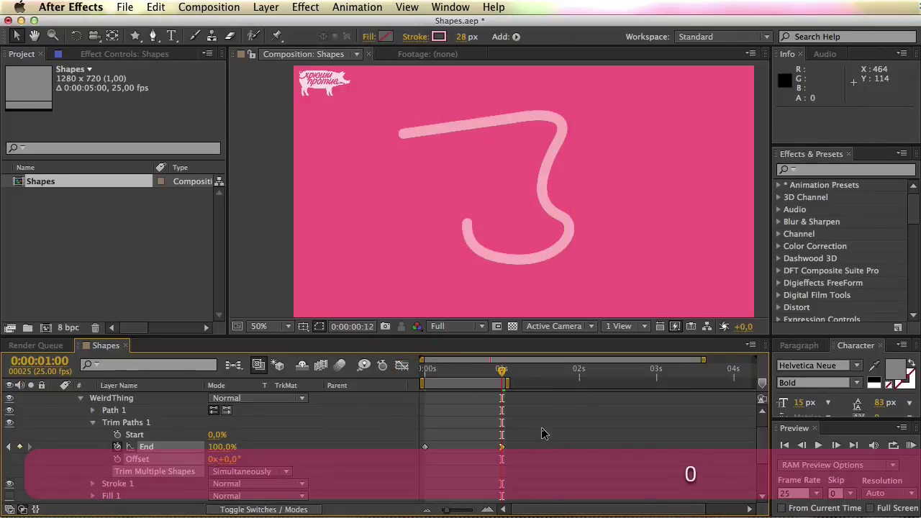
key(space)
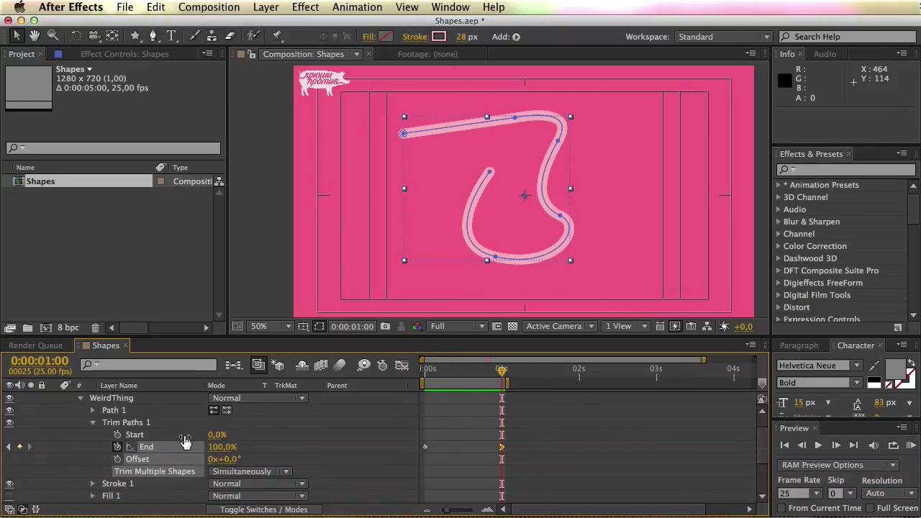
- Collapse WeirdThing, hide it, and show Group 1, Ellipse 1, Rectangle 2 and Rectangle 1
click(93, 425)
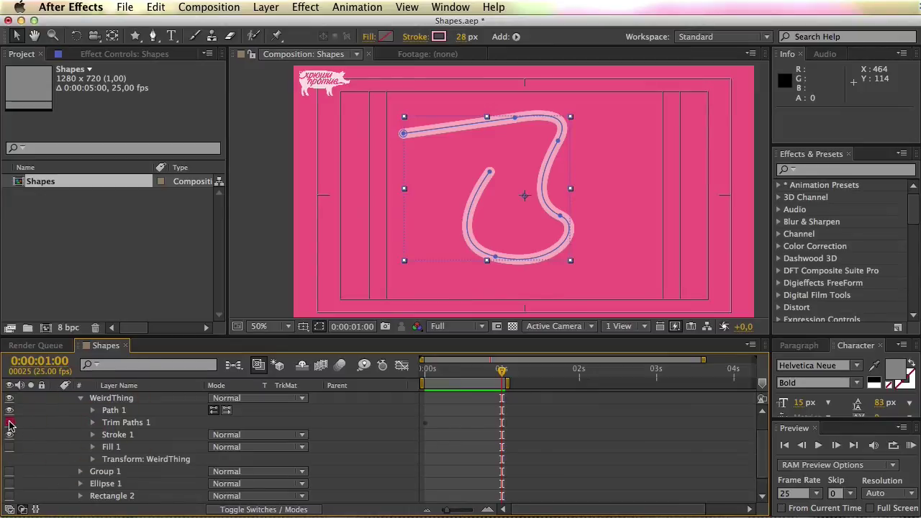
click(81, 400)
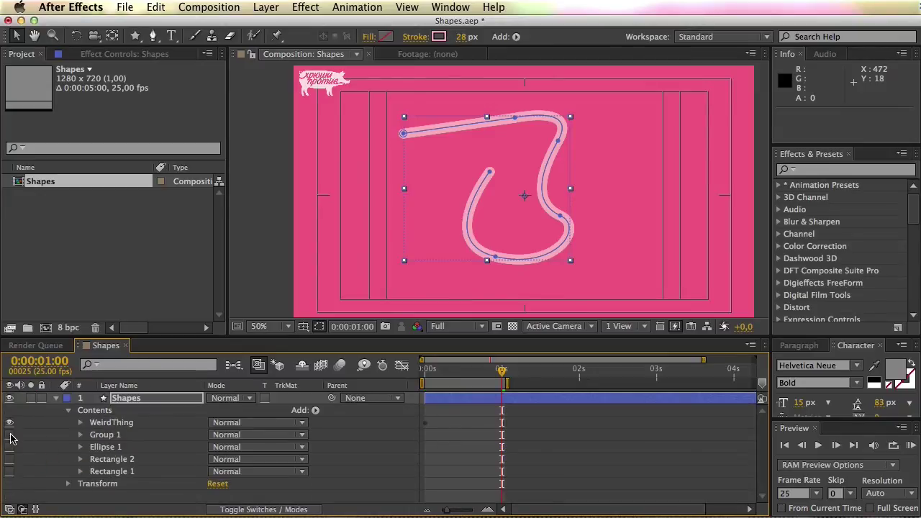
drag(10, 434, 10, 472)
click(10, 422)
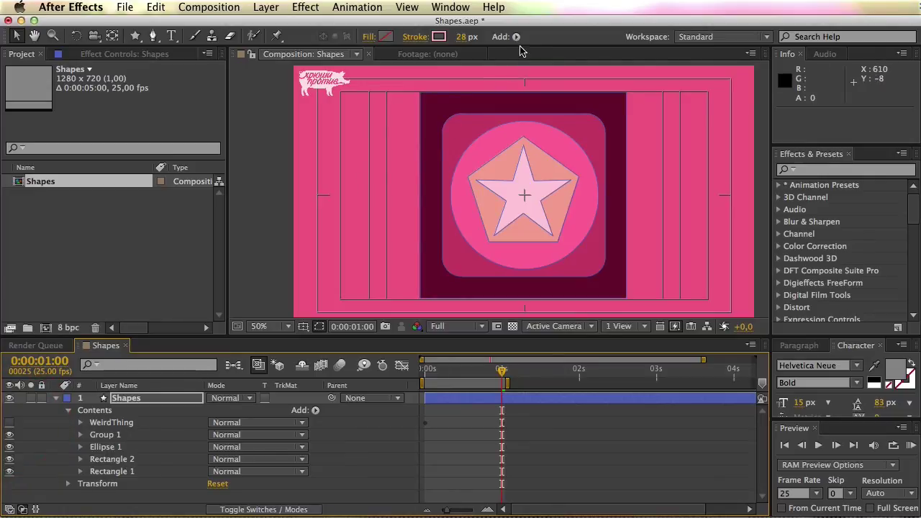
- Add Twist to the layer's contents, try different Angle values and delete the operation
click(516, 37)
click(600, 275)
drag(115, 459, 119, 488)
click(81, 435)
click(81, 483)
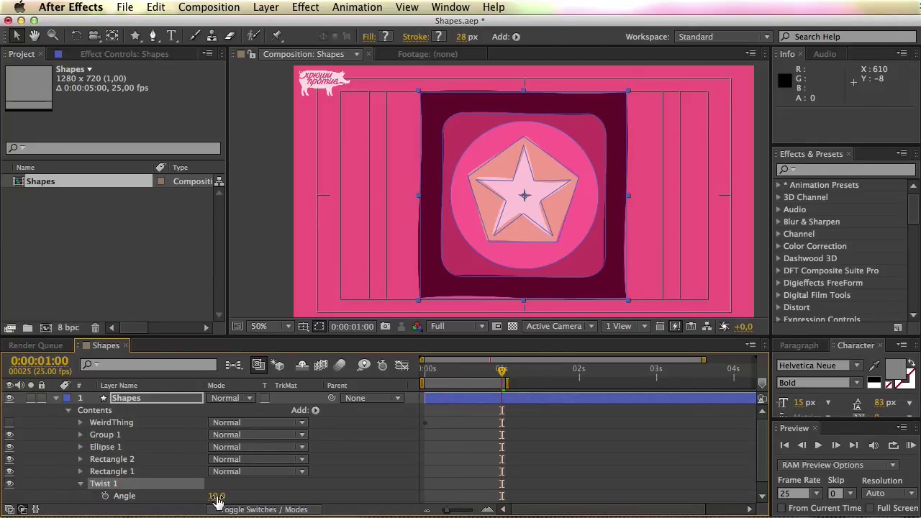
drag(212, 496, 504, 515)
click(123, 484)
key(Delete)
- Add Wiggle Paths to the layer's contents with Size 82, Detail 1 and Points set to Smooth
click(516, 37)
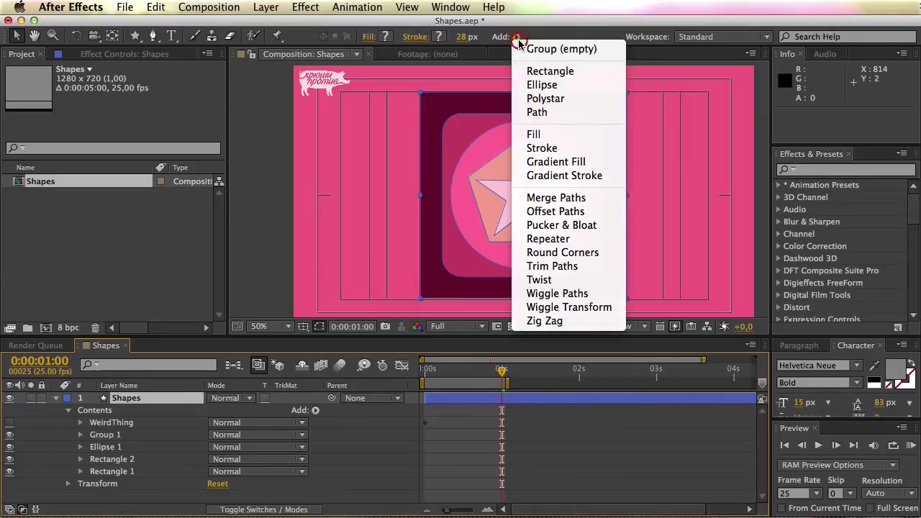
click(601, 292)
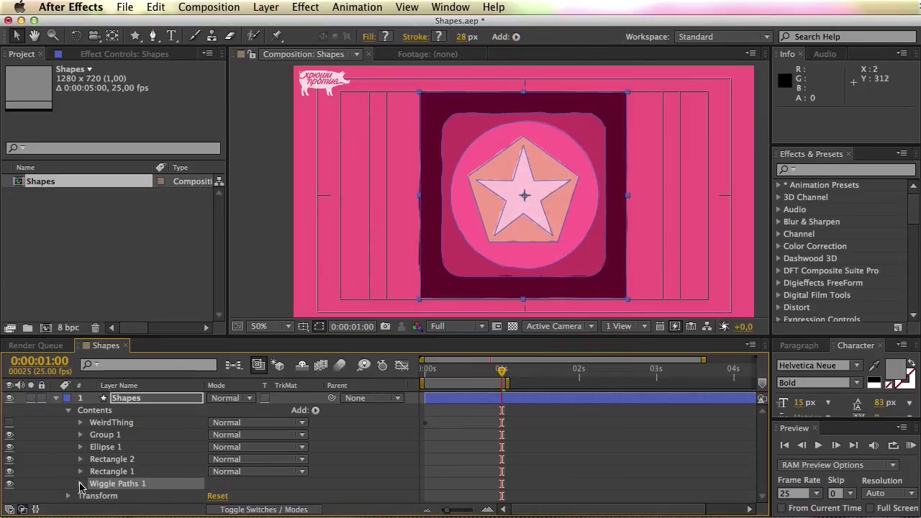
click(80, 483)
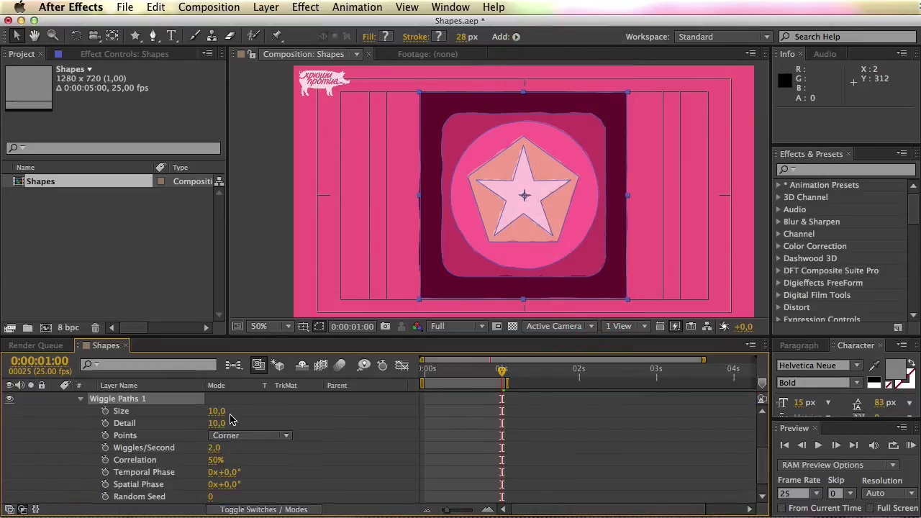
key(super+z)
mouse_move(219, 416)
mouse_down()
mouse_move(245, 416)
mouse_move(179, 414)
mouse_move(308, 418)
mouse_move(215, 430)
mouse_up()
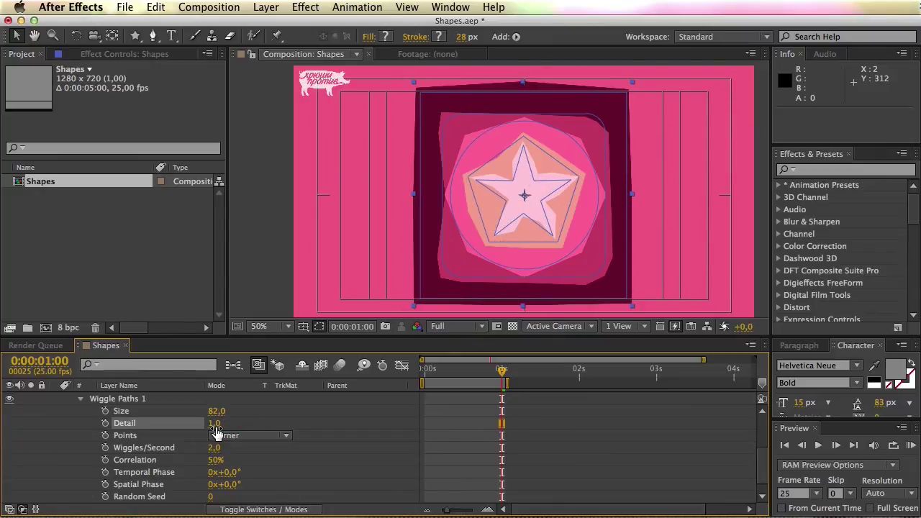
click(251, 440)
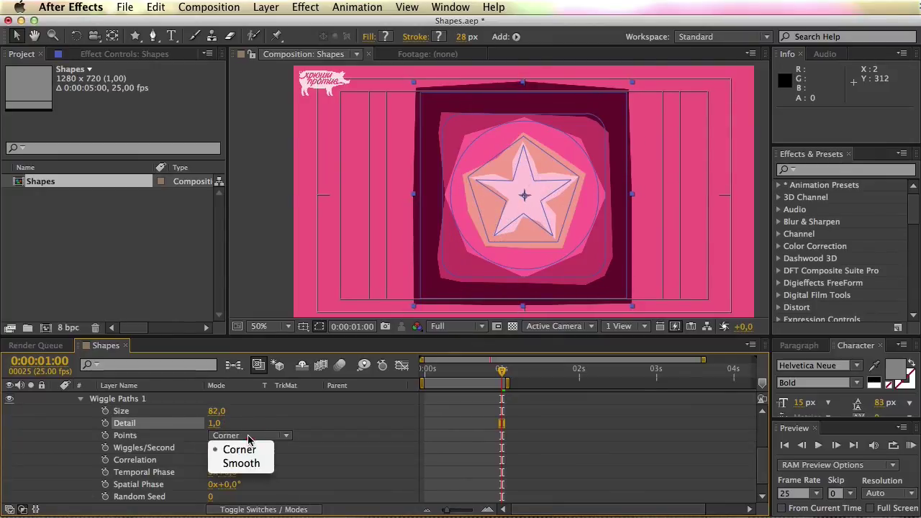
click(245, 465)
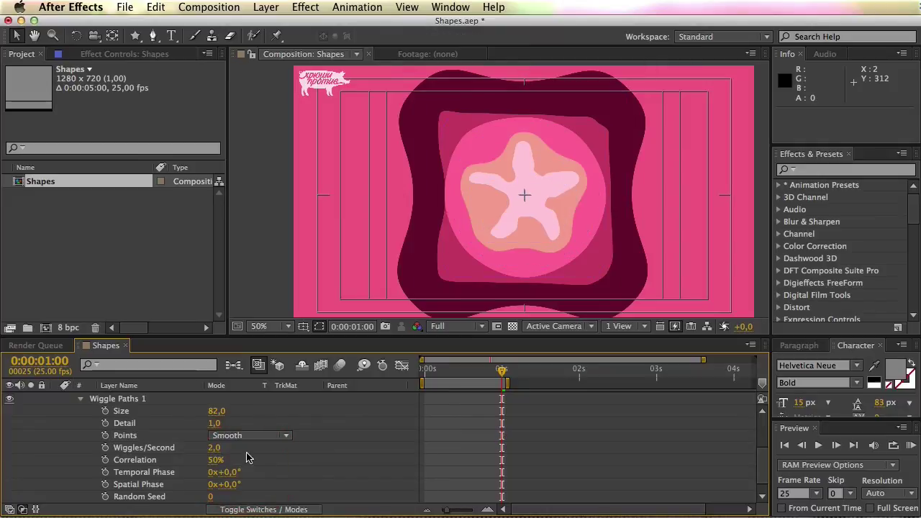
- Preview the wiggling paths and delete Wiggle Paths 1 from the layer's contents
click(190, 451)
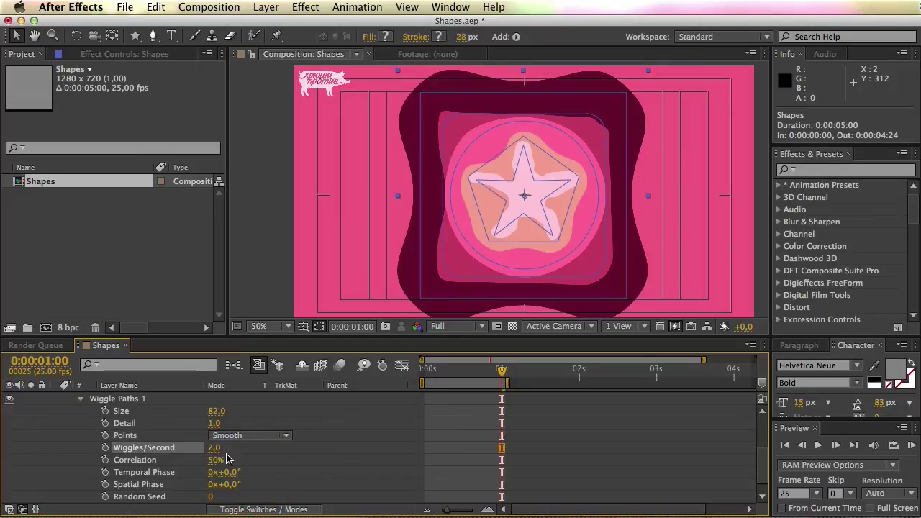
key(0)
key(BackSpace)
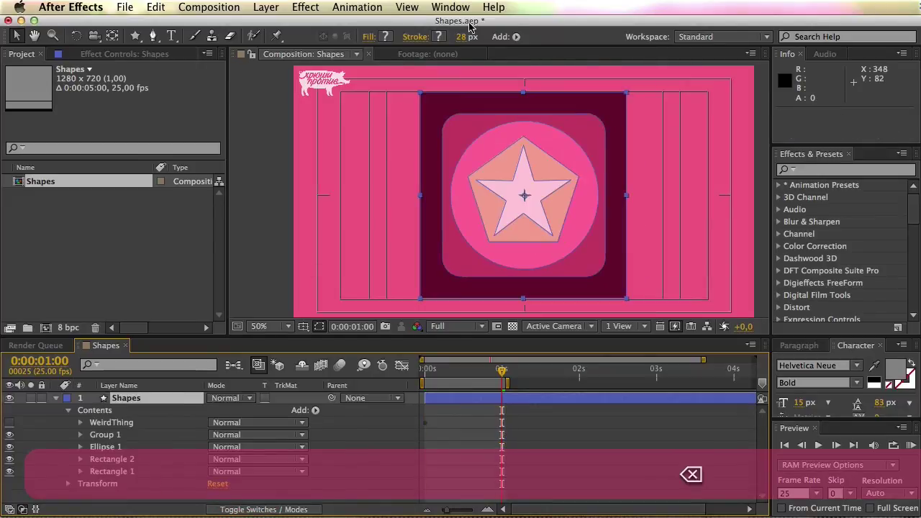
- Add Wiggle Transform to the layer's contents with Position 62,0, Scale 9% and Rotation 20° in its Transform
click(515, 38)
click(579, 312)
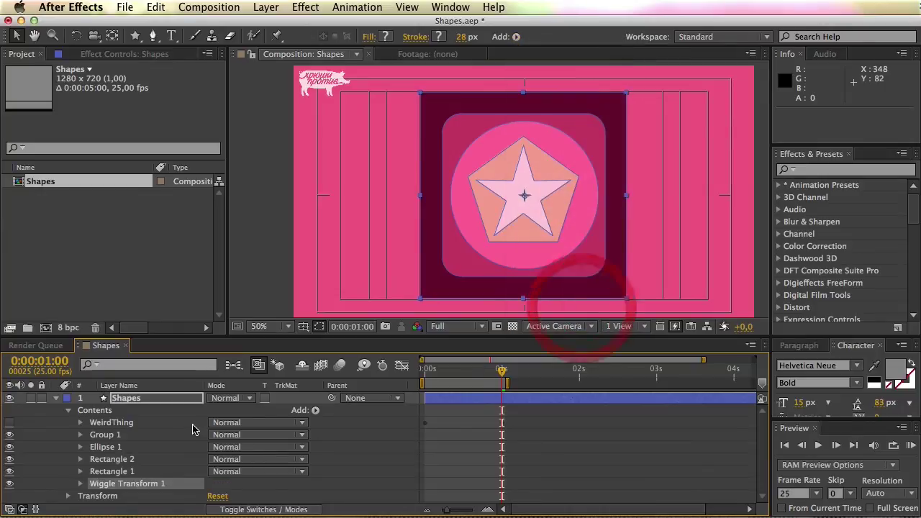
click(79, 483)
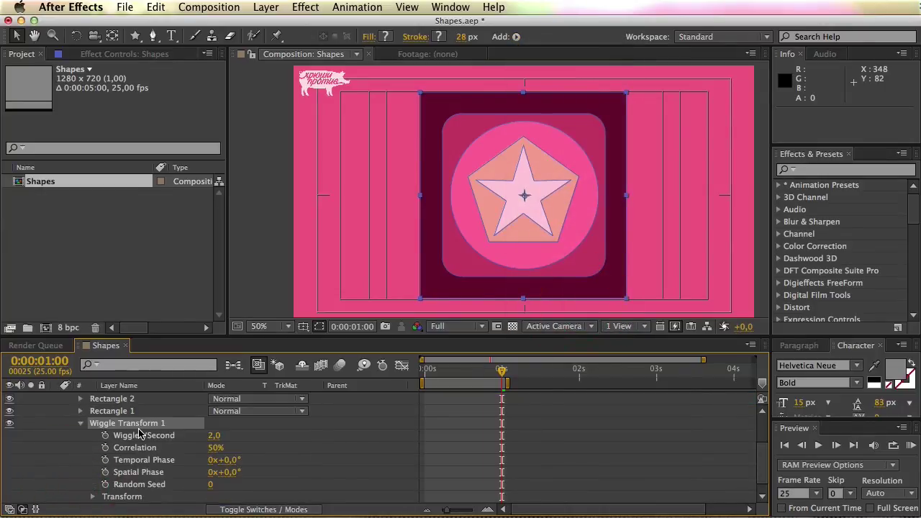
click(92, 496)
mouse_move(216, 472)
mouse_down()
mouse_move(248, 484)
mouse_move(216, 481)
mouse_up()
scroll(245, 485, down, 1)
- Preview the wiggling shapes and delete Wiggle Transform 1 from the layer's contents
key(KP_0)
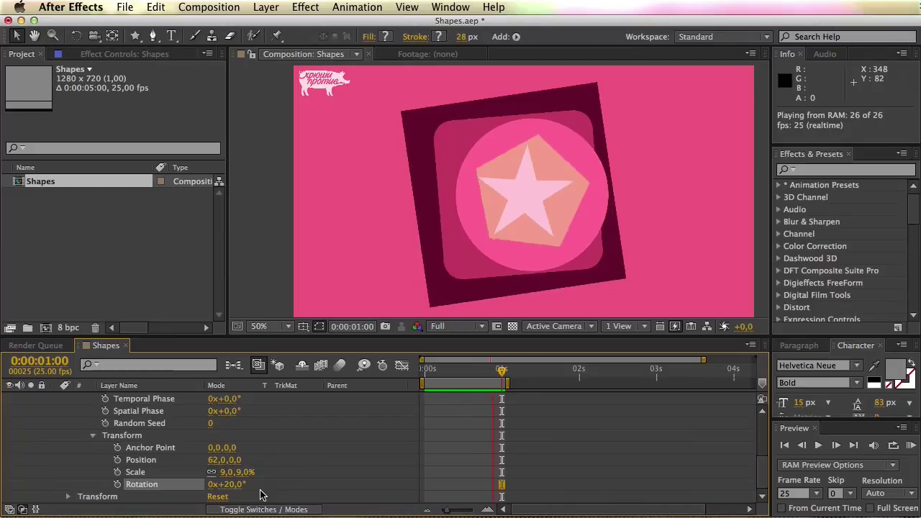
key(KP_0)
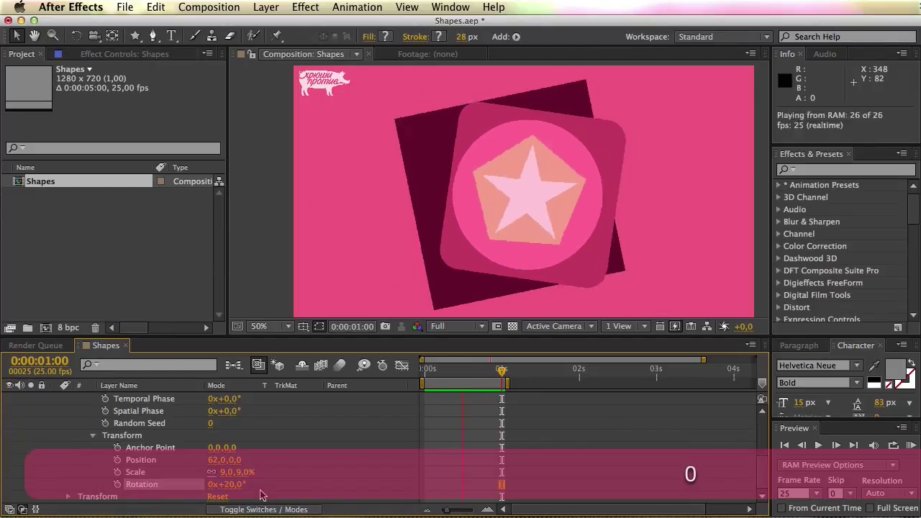
click(119, 485)
key(BackSpace)
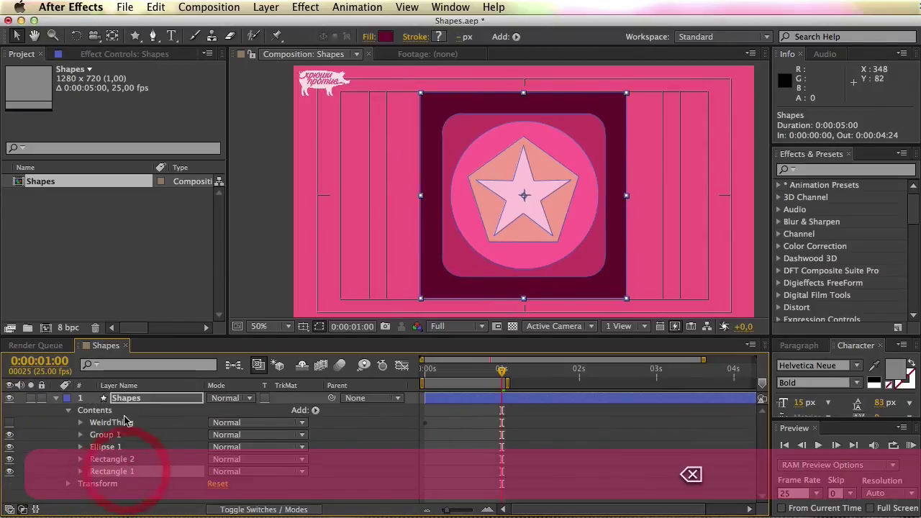
- Add Zig Zag to the layer's contents with Size 26 and 47 ridges per segment
click(108, 410)
click(516, 36)
click(597, 318)
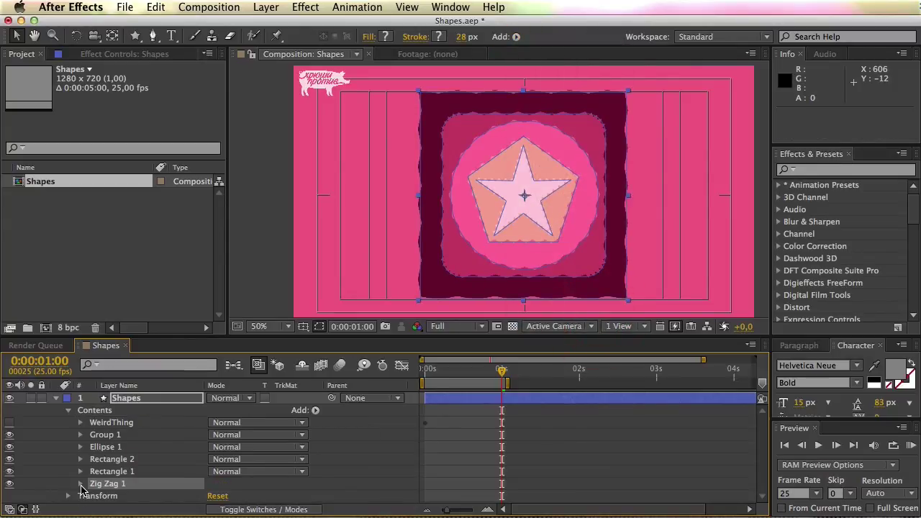
click(81, 485)
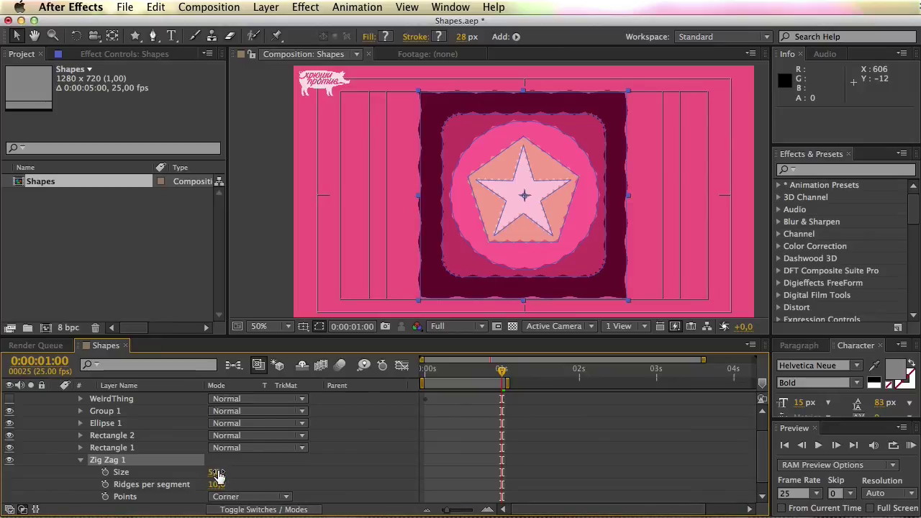
drag(214, 472, 251, 478)
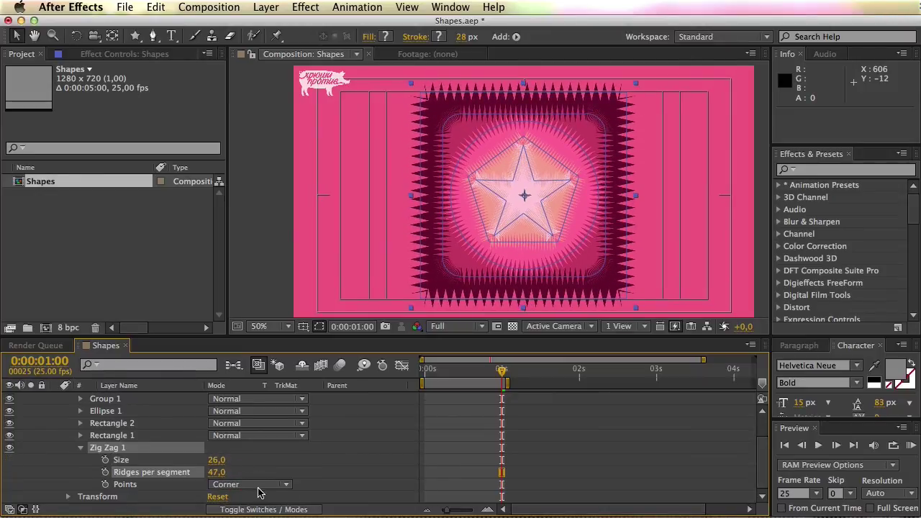
- Try Smooth points on Zig Zag 1 with Size 12 and 12 ridges per segment, and delete the operation
click(259, 485)
click(267, 509)
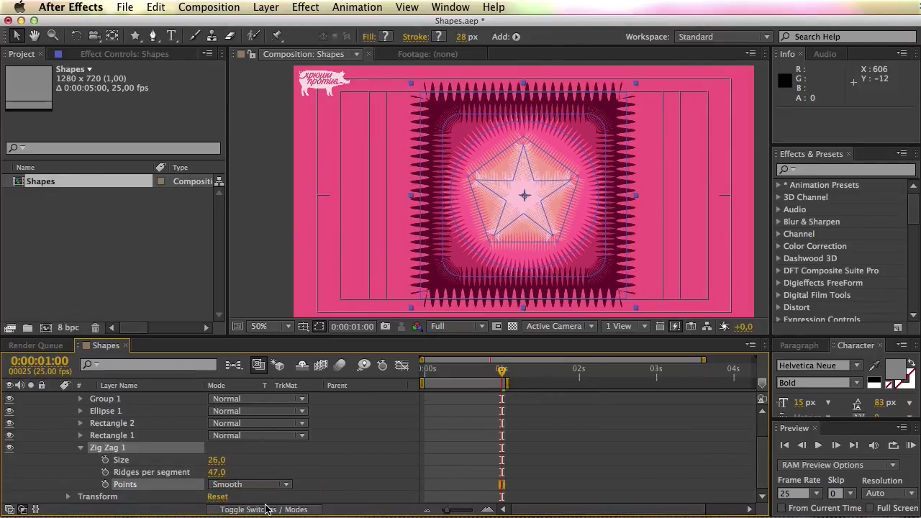
drag(216, 460, 205, 475)
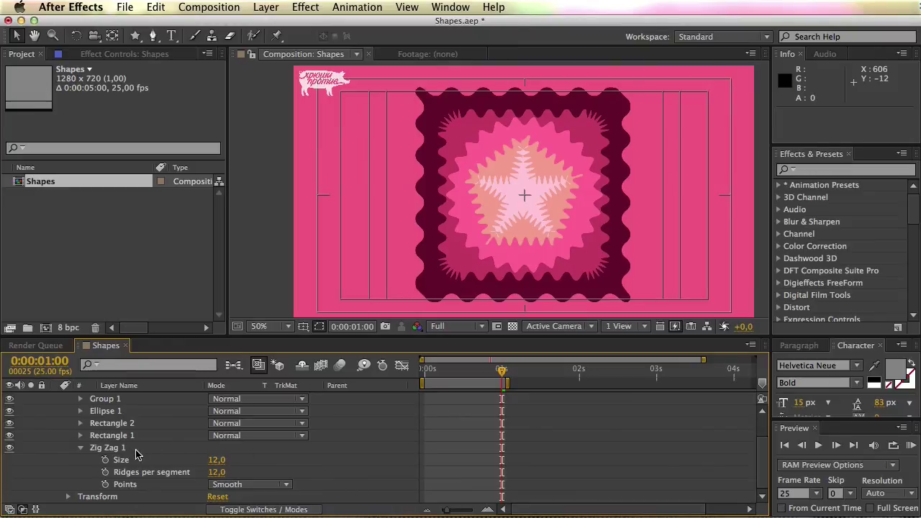
key(BackSpace)
click(36, 426)
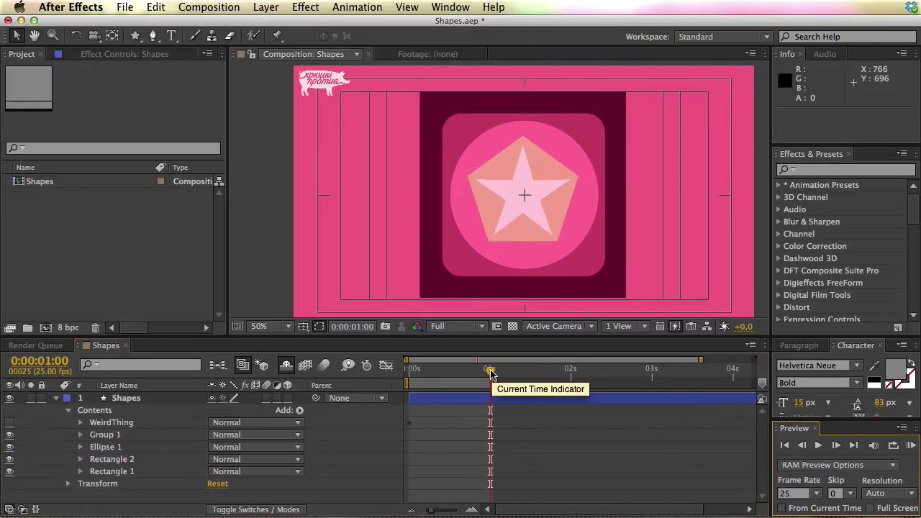
- End the work area at 0:00:01:00 and move the current time to 0:00:00:19
key(n)
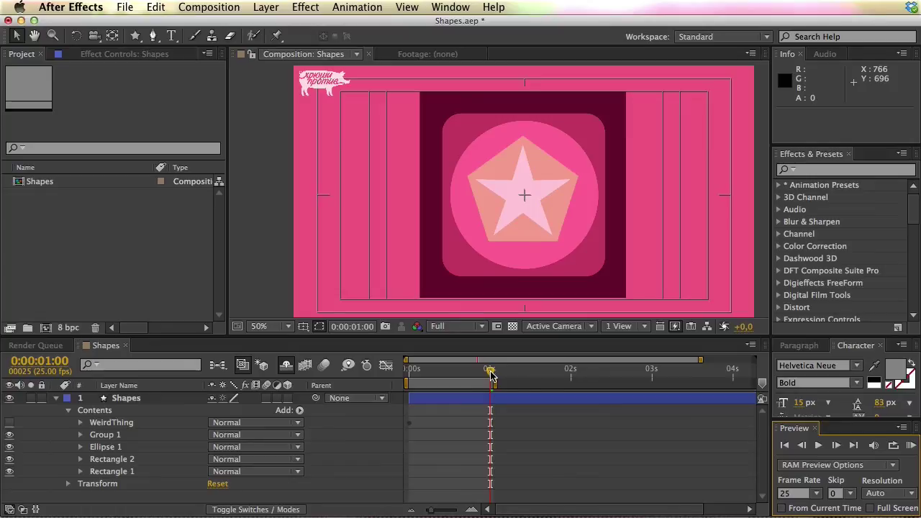
click(489, 372)
drag(473, 375, 471, 373)
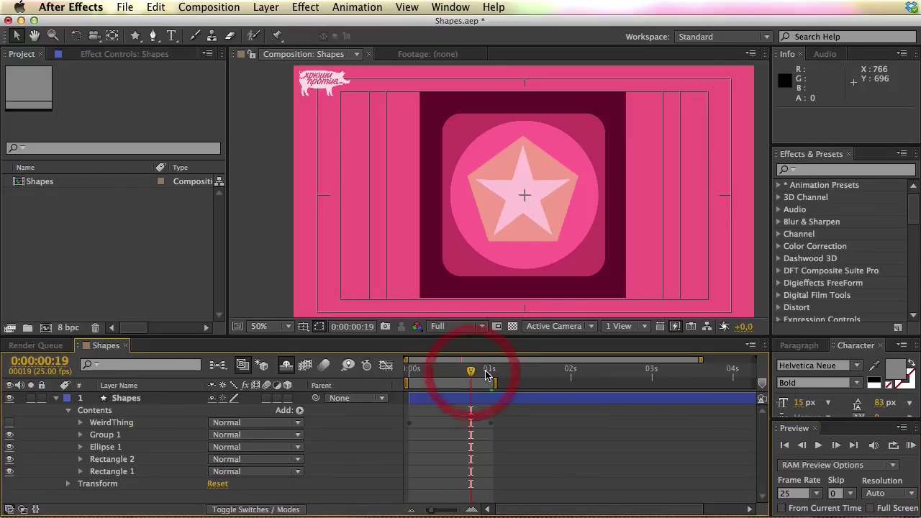